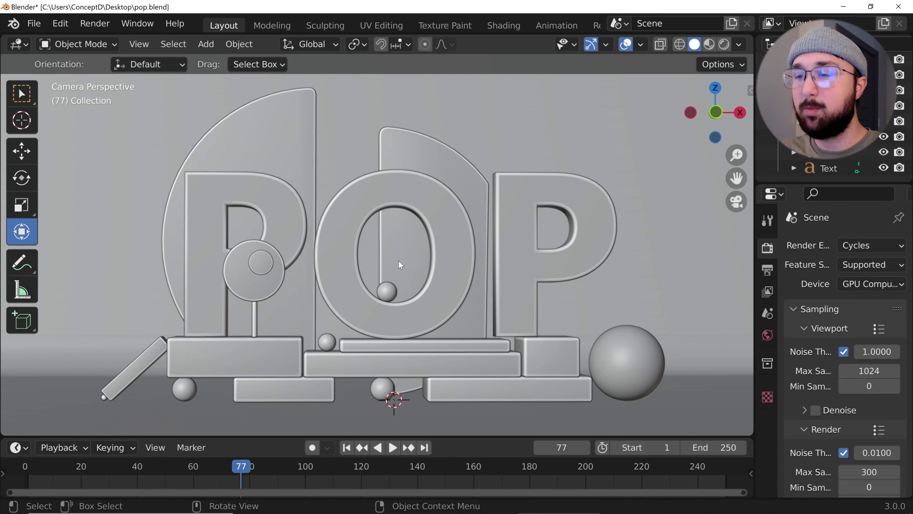
Inspect the POP text from an angle in Material Preview shading and return the viewport to Solid shading.
middle_drag(415, 274, 428, 303)
scroll(427, 300, up, 7)
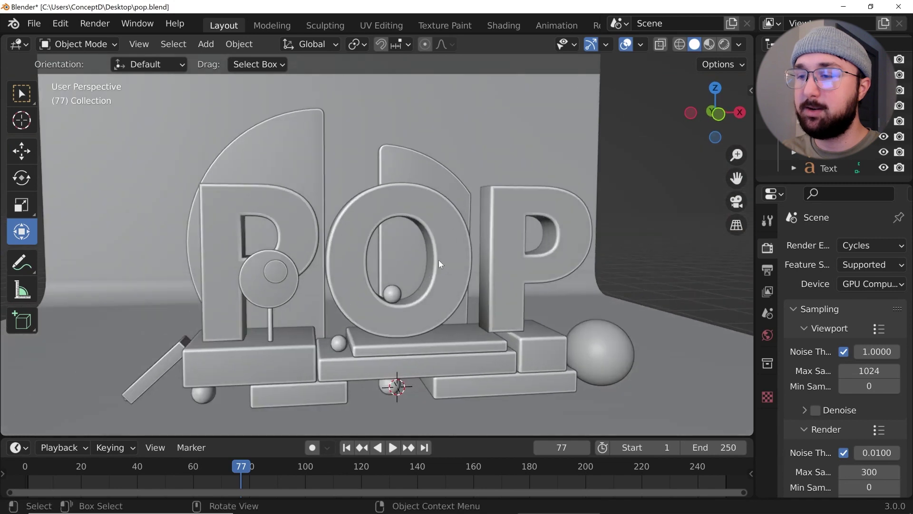
click(475, 253)
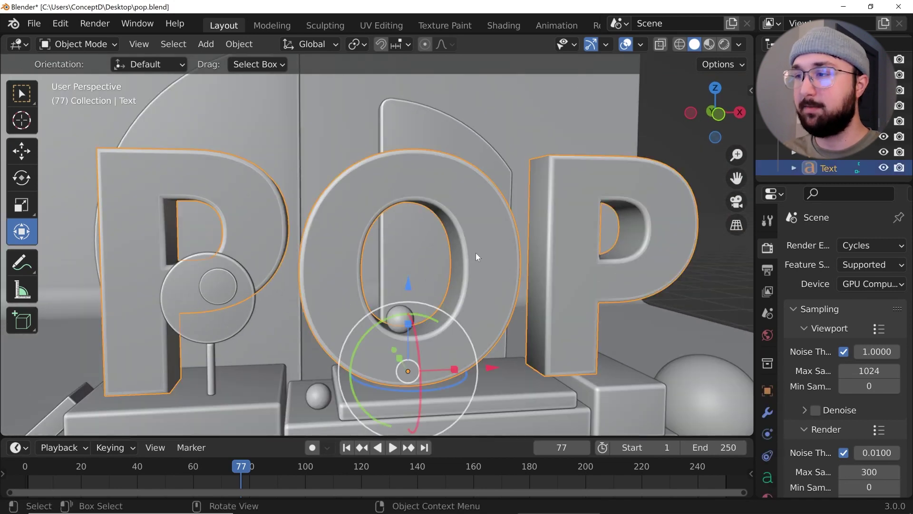
click(709, 44)
mouse_move(478, 178)
middle_down()
mouse_move(446, 247)
mouse_move(504, 184)
mouse_move(492, 256)
middle_up()
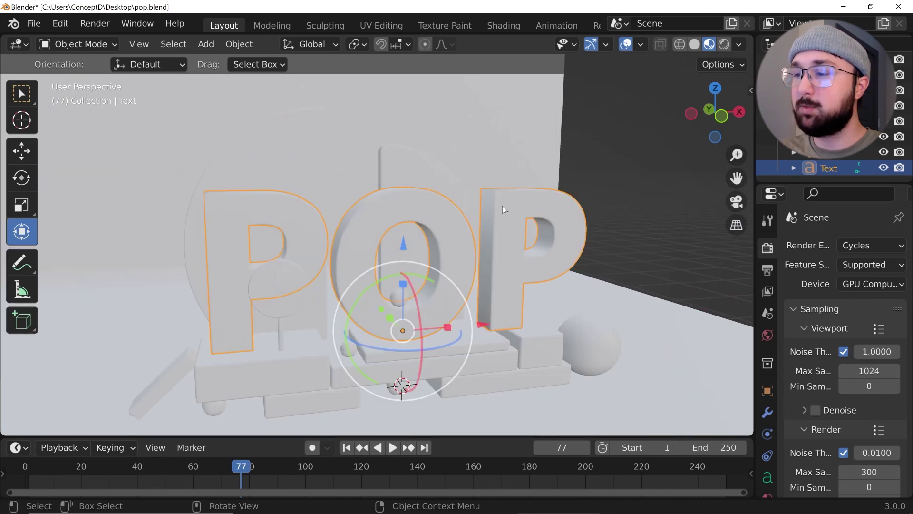
click(694, 44)
Add a Spot light to the scene and move it up and away from the POP text.
scroll(490, 186, down, 5)
key(shift+a)
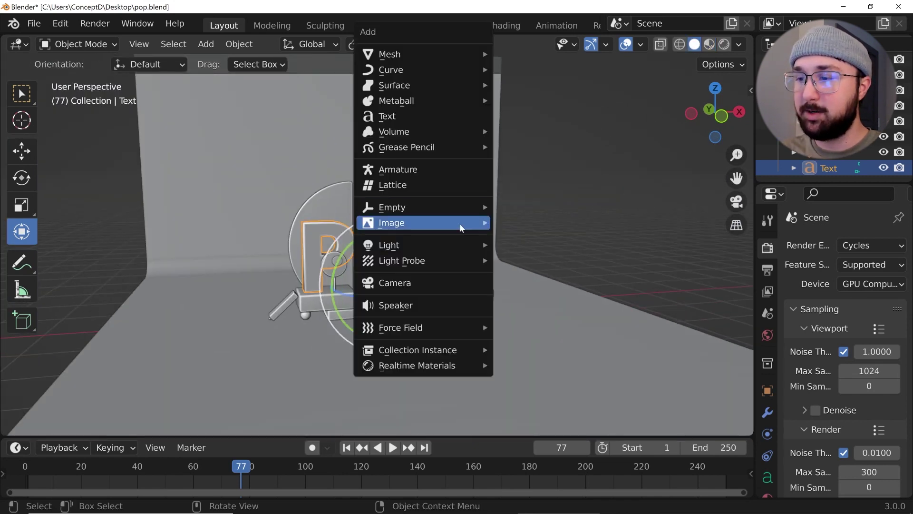
mouse_move(395, 245)
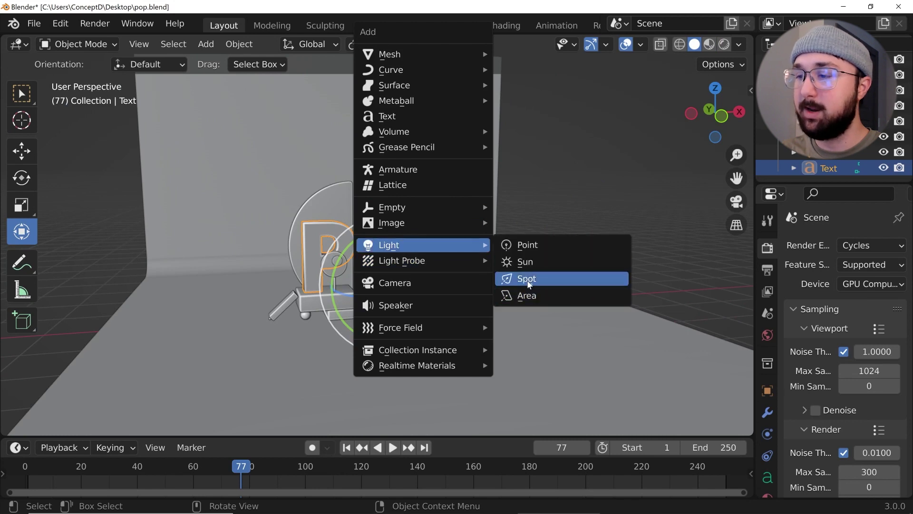
click(527, 279)
scroll(414, 285, down, 5)
key(g)
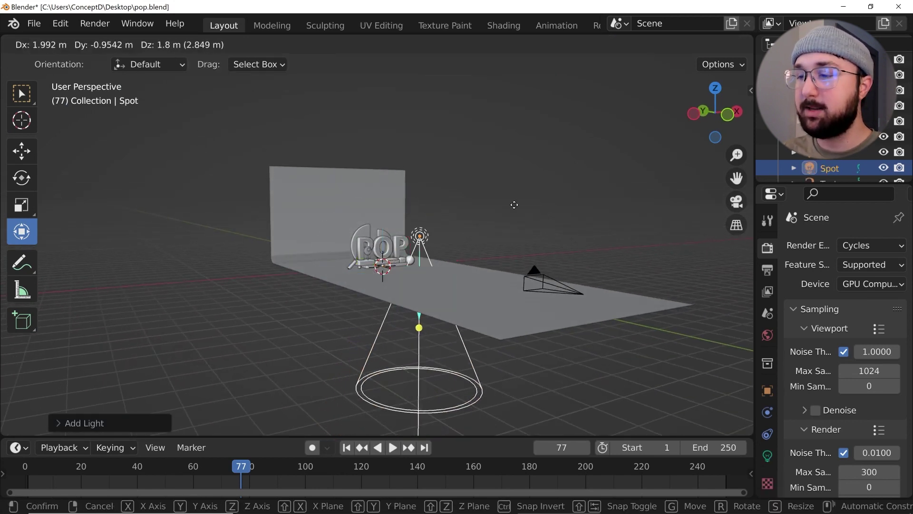
click(573, 156)
Reposition the spot light high above the floor, in front of and to the right of the POP text.
middle_drag(572, 156, 421, 270)
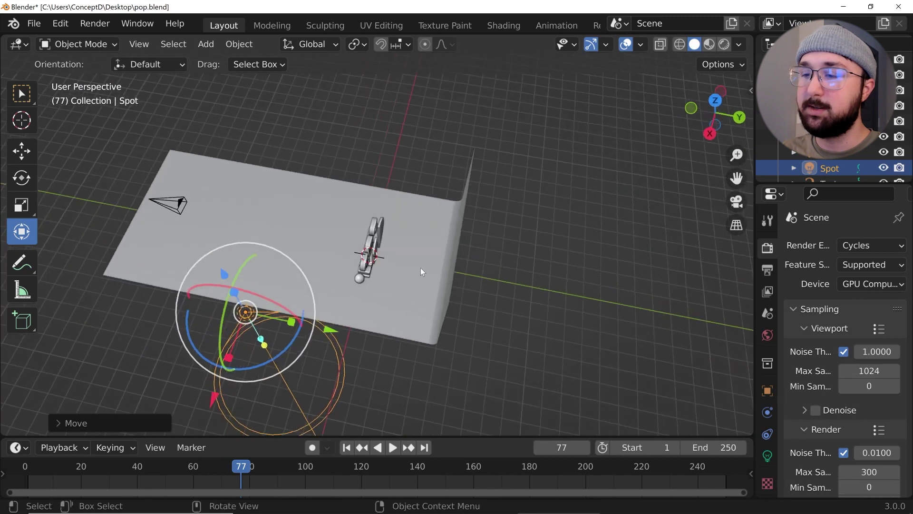
key(g)
click(344, 250)
middle_drag(344, 249, 445, 157)
key(g)
click(447, 197)
middle_drag(448, 197, 510, 249)
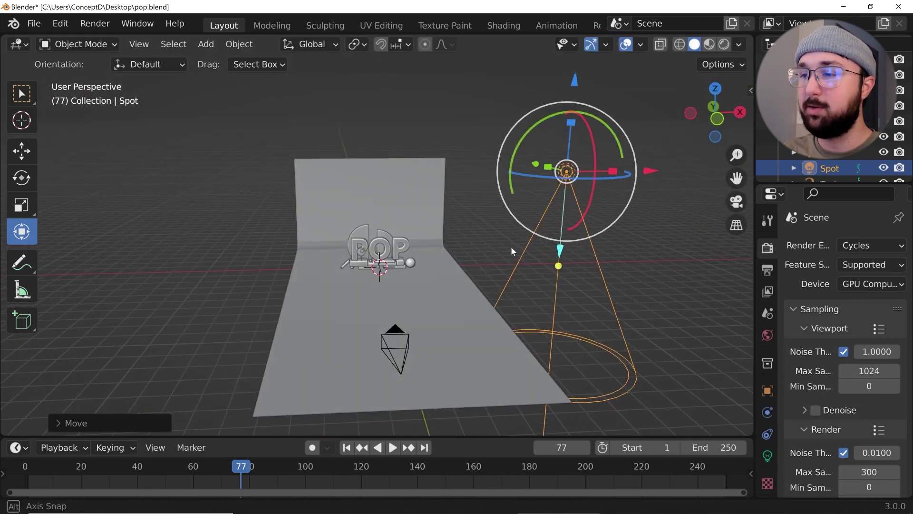
key(g)
click(572, 234)
Rotate the spot light freely with Trackball so its beam aims at the POP text.
middle_drag(571, 234, 430, 243)
key(r)
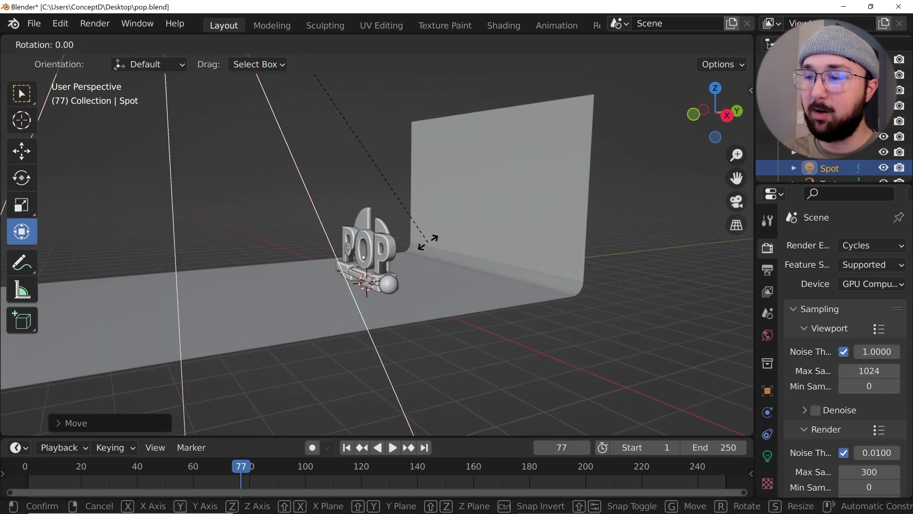
key(r)
click(420, 212)
middle_drag(505, 262, 436, 251)
scroll(495, 260, up, 5)
scroll(437, 251, up, 4)
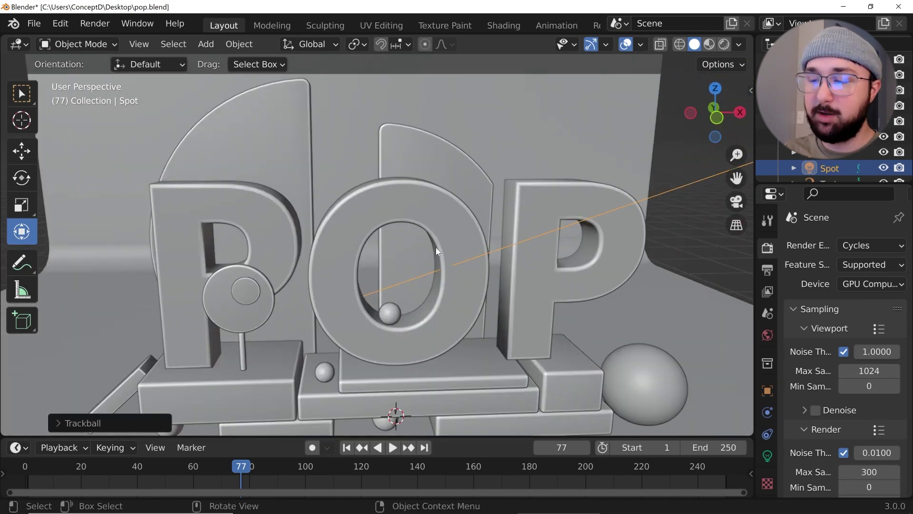
middle_drag(608, 126, 717, 341)
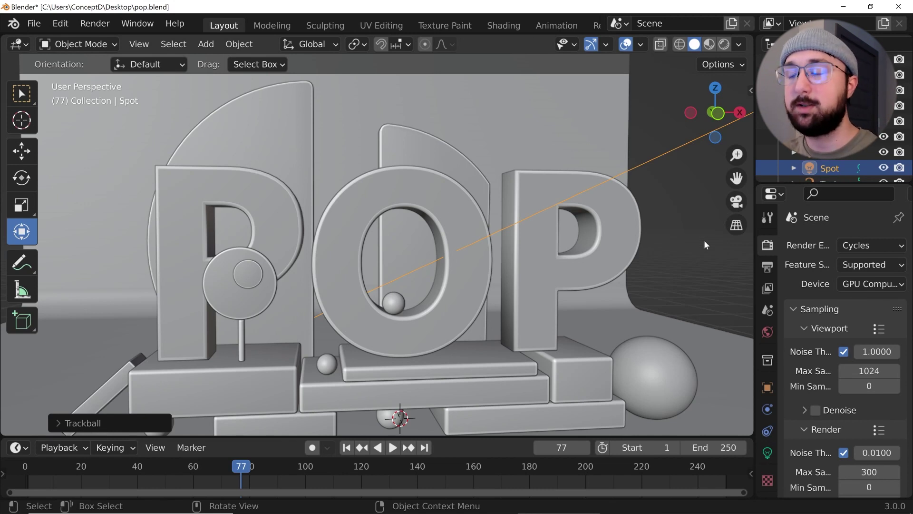
Show the viewport in Rendered shading and set the spot light's power to 20000 W.
click(768, 453)
click(724, 44)
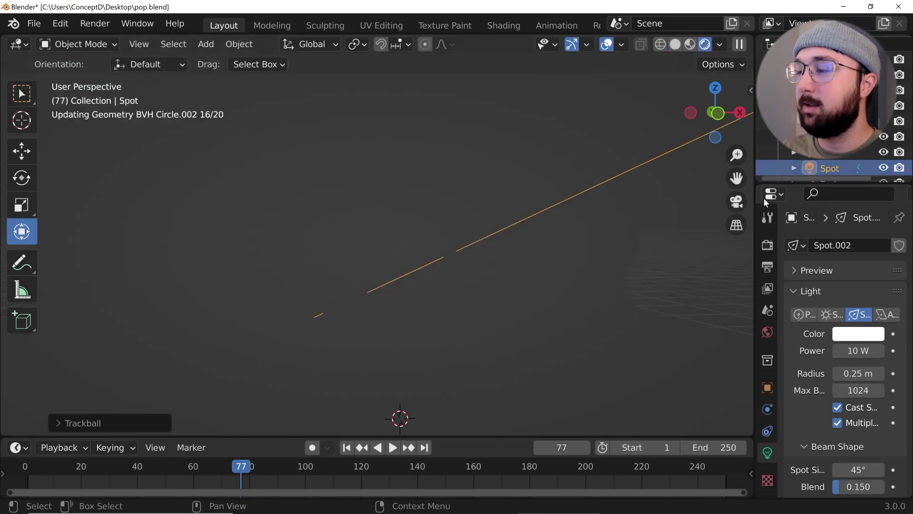
drag(755, 214, 730, 214)
scroll(597, 298, down, 3)
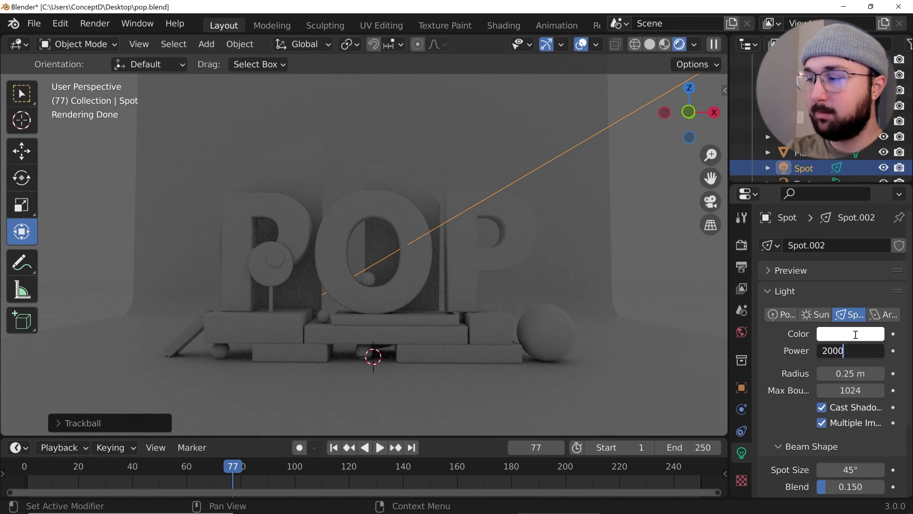
key(Return)
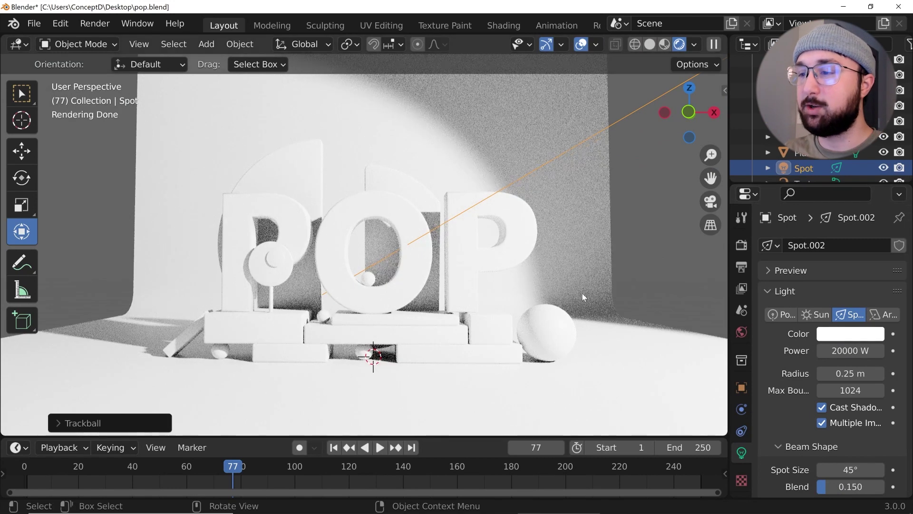
Examine the spot lighting on the POP scene from several angles and through the camera, including the full frame.
middle_drag(582, 293, 538, 333)
scroll(538, 332, down, 1)
middle_drag(495, 291, 533, 285)
scroll(496, 309, down, 5)
scroll(529, 303, up, 6)
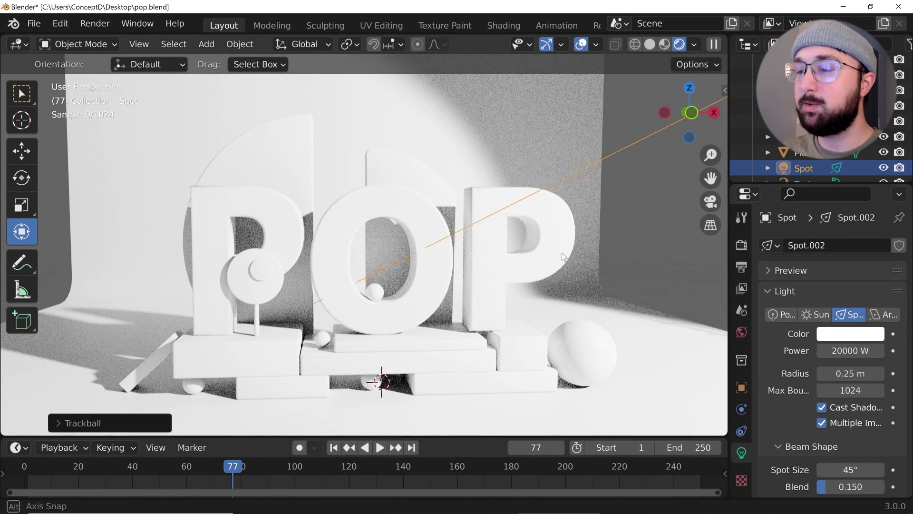
middle_drag(558, 259, 565, 249)
key(KP_0)
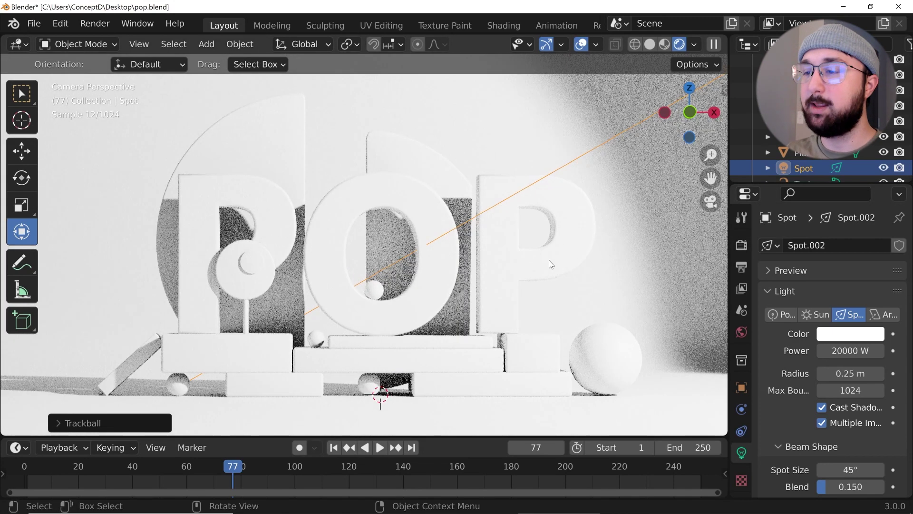
scroll(533, 251, down, 3)
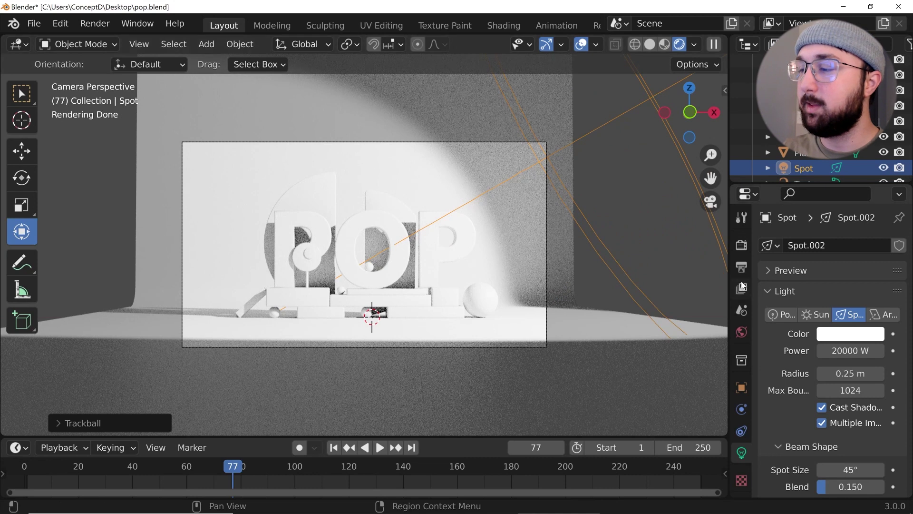
Expand the scene's Color Management render settings and lower the exposure to -1.000.
click(743, 250)
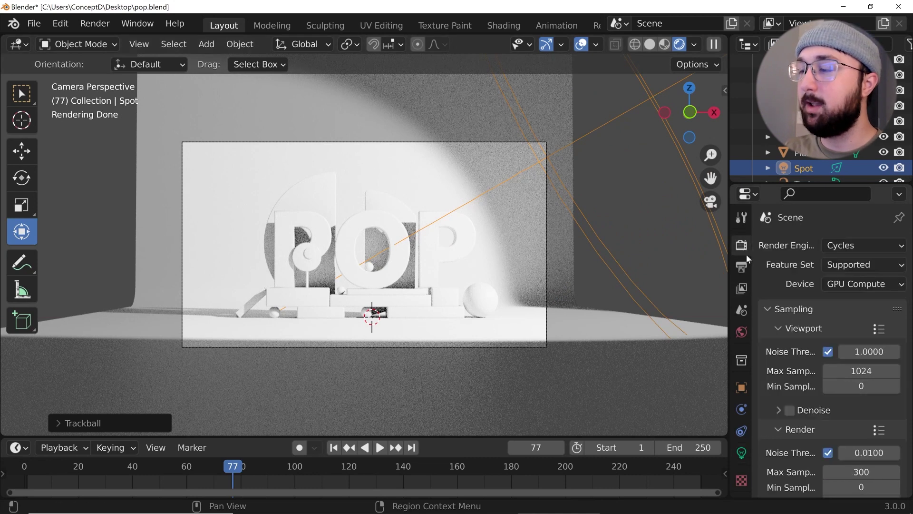
scroll(795, 344, down, 2)
scroll(796, 343, down, 15)
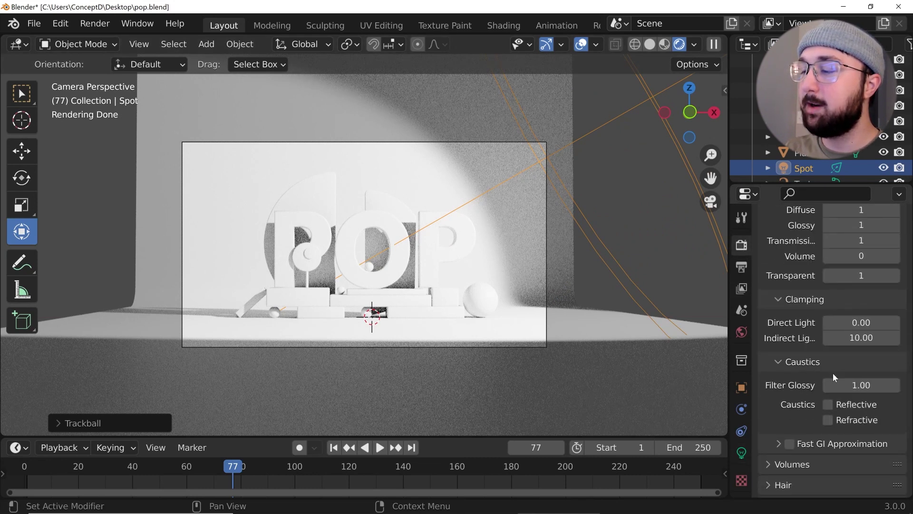
scroll(834, 374, down, 2)
click(811, 485)
scroll(814, 438, down, 6)
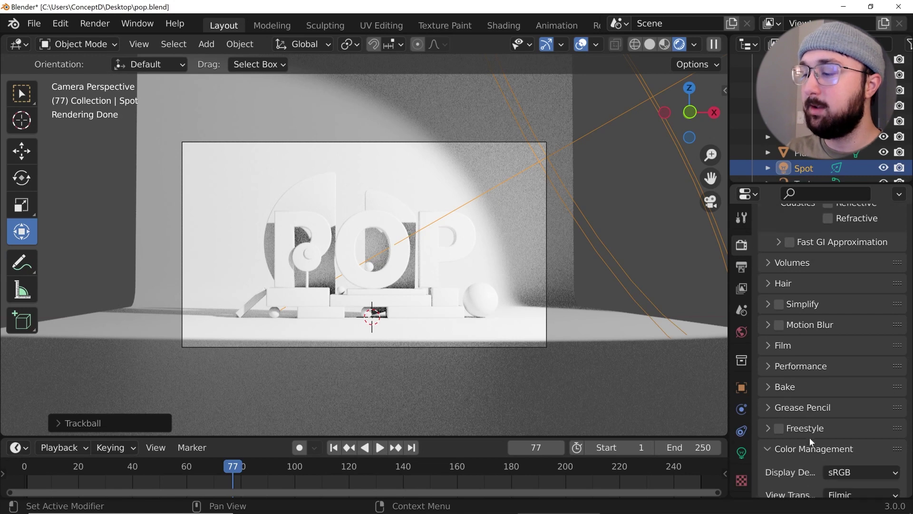
mouse_move(861, 423)
mouse_down()
mouse_move(832, 424)
mouse_move(849, 423)
mouse_up()
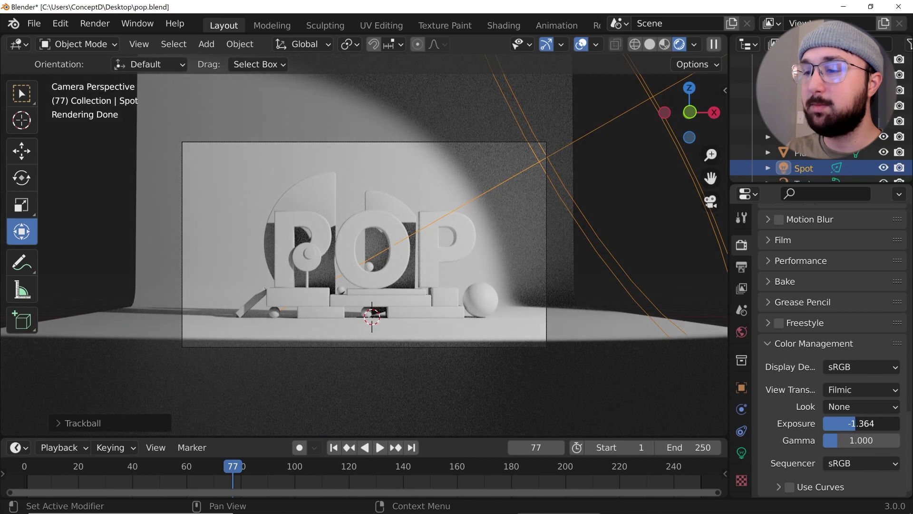
drag(852, 423, 854, 423)
scroll(535, 369, up, 9)
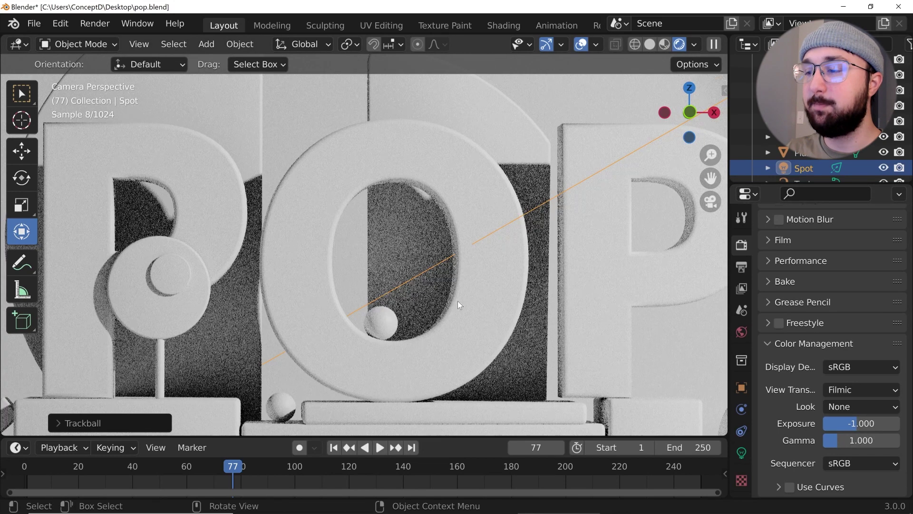
scroll(476, 304, down, 8)
Set the Color Management look to High Contrast and the exposure to -1.667.
click(850, 406)
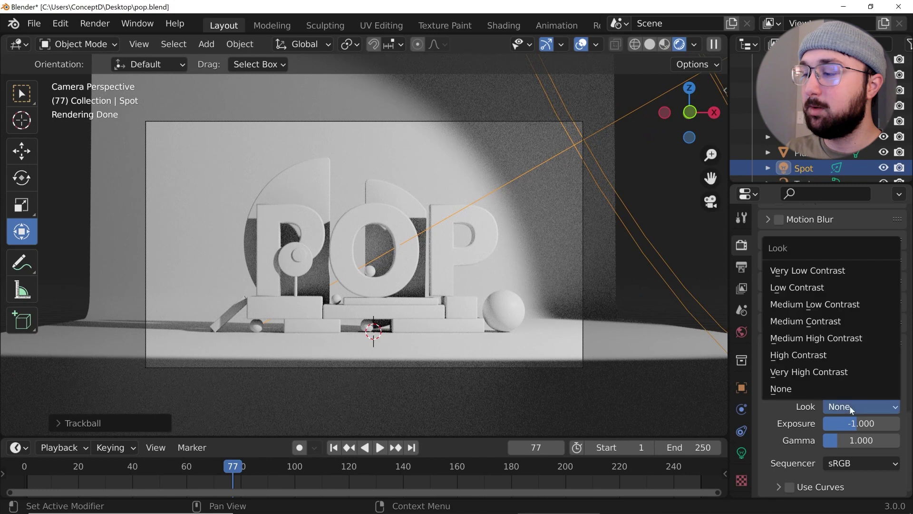
click(819, 355)
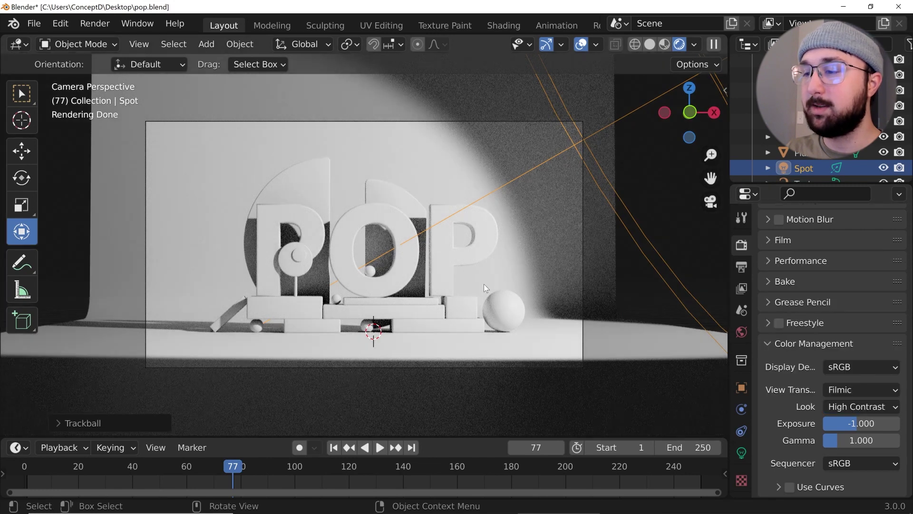
drag(869, 425, 855, 425)
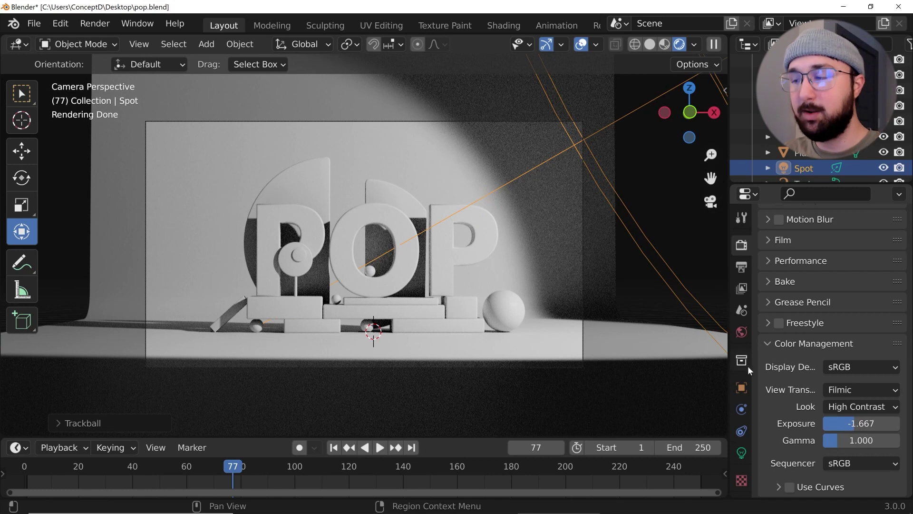
Narrow the spot light's beam to a spot size of 8.54°.
scroll(786, 305, up, 7)
scroll(785, 323, up, 15)
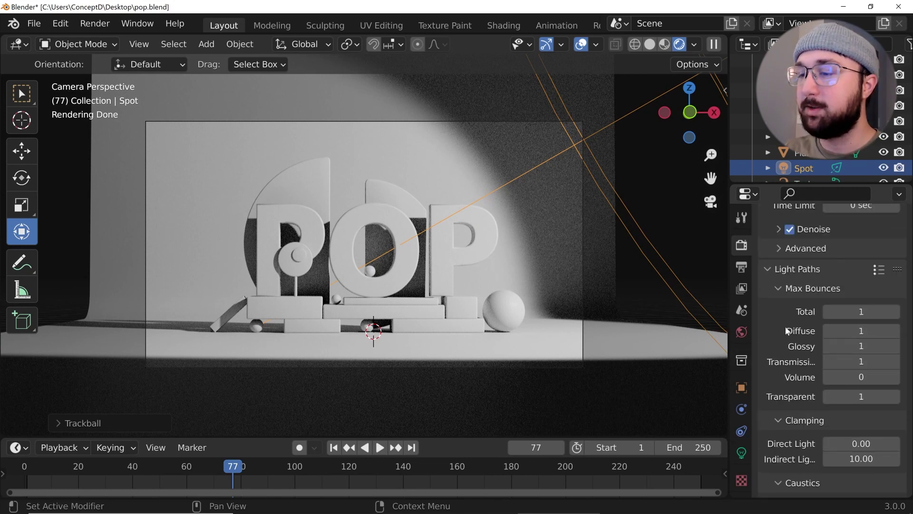
scroll(785, 327, up, 6)
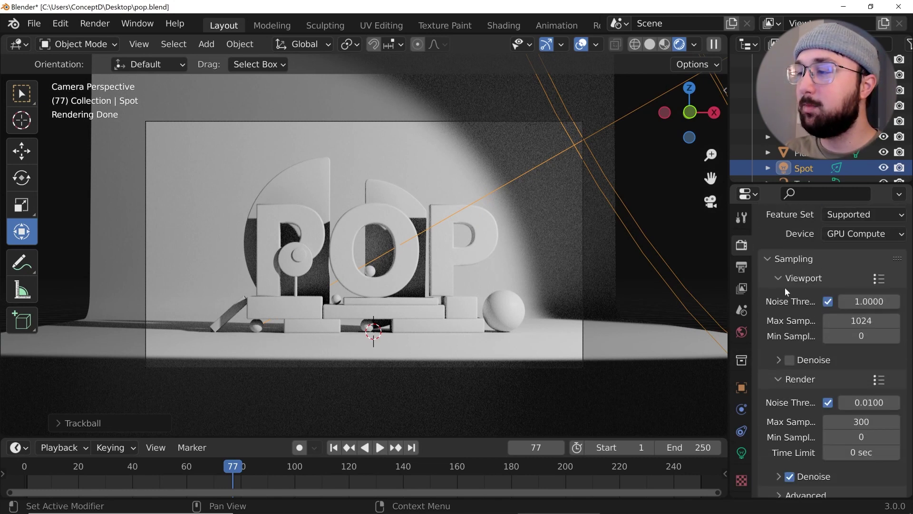
click(741, 451)
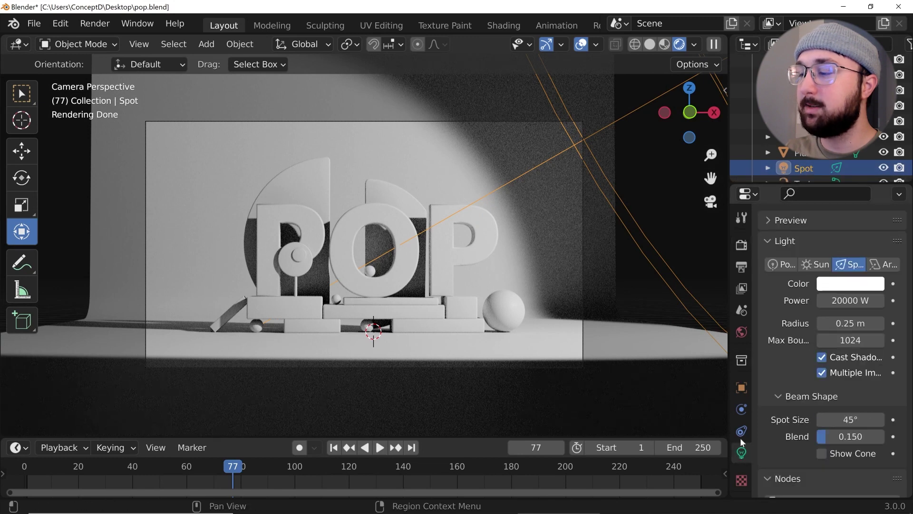
scroll(837, 376, down, 2)
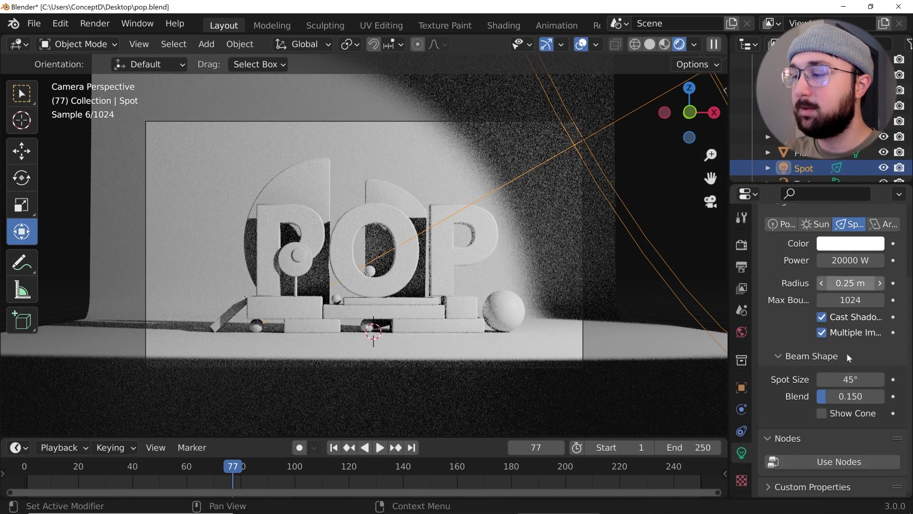
mouse_move(851, 379)
mouse_down()
mouse_move(752, 379)
mouse_move(838, 390)
mouse_up()
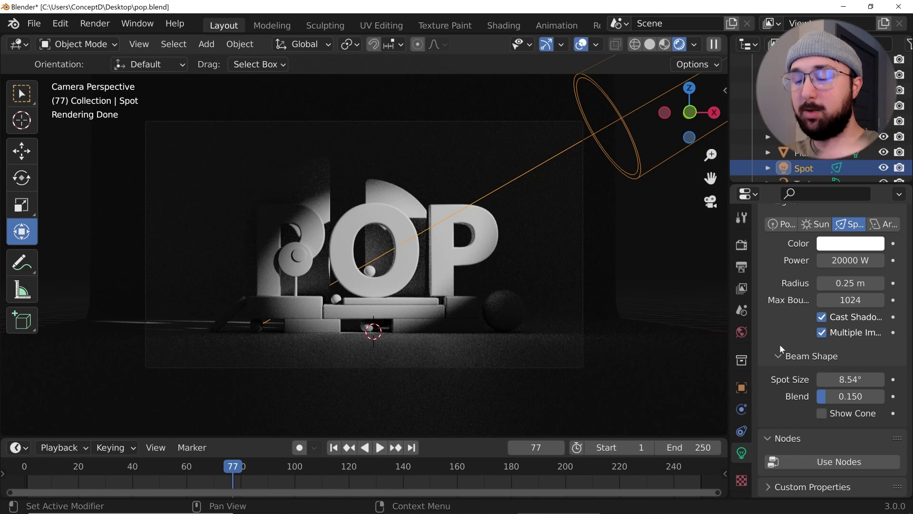
Soften the spot light's shadows with a radius of 0.578 m and show the viewport in Material Preview shading.
scroll(468, 286, up, 3)
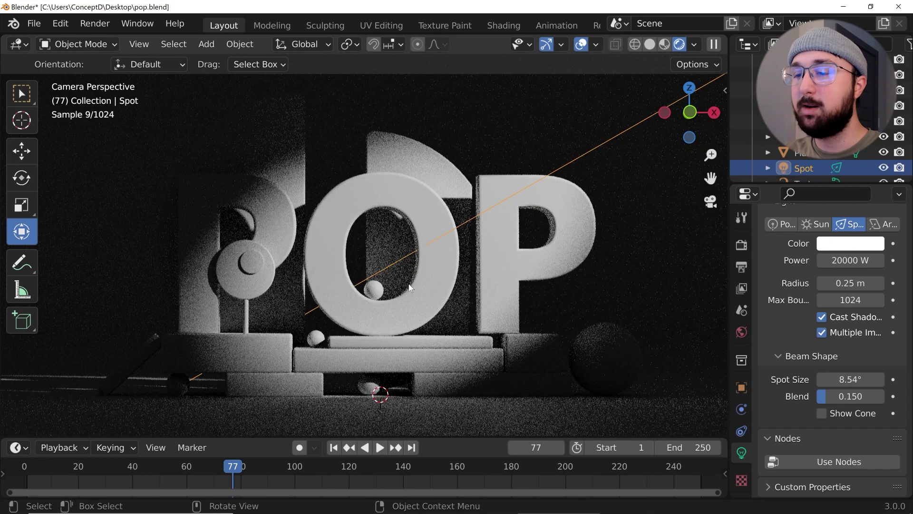
scroll(449, 238, down, 2)
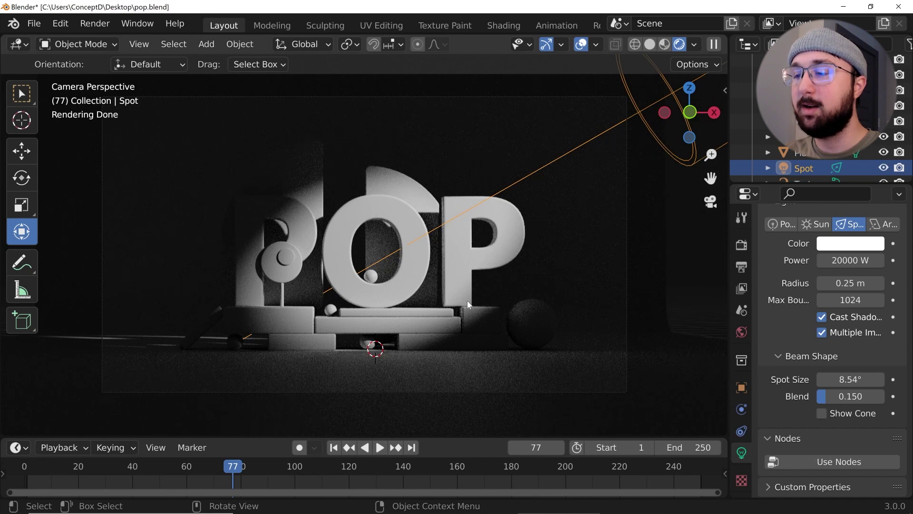
scroll(842, 299, up, 2)
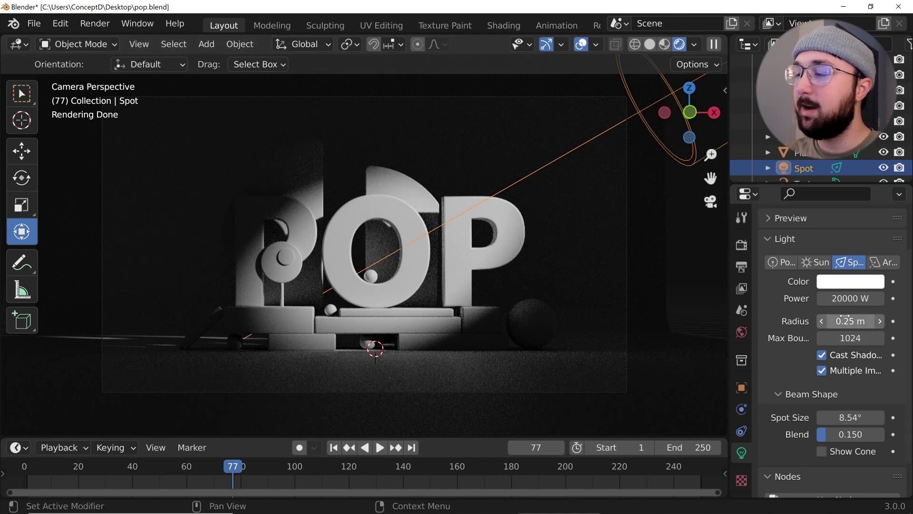
drag(850, 321, 870, 321)
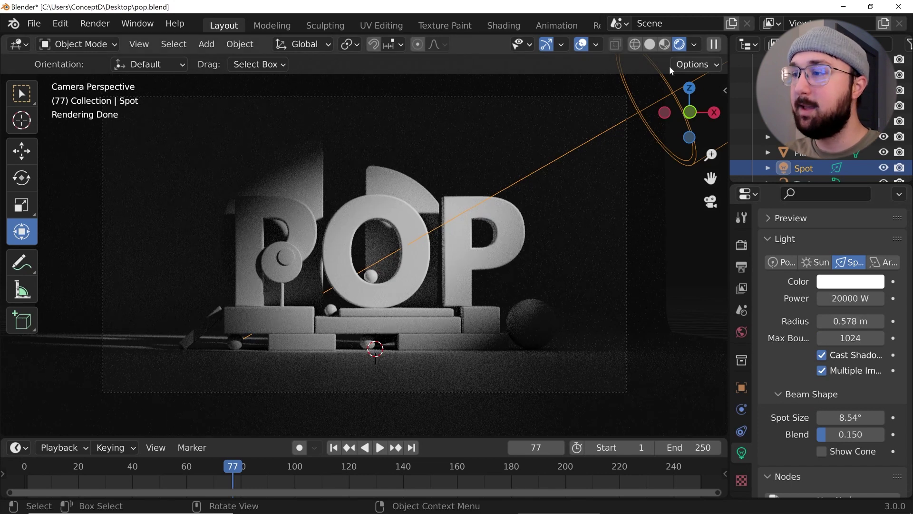
click(664, 45)
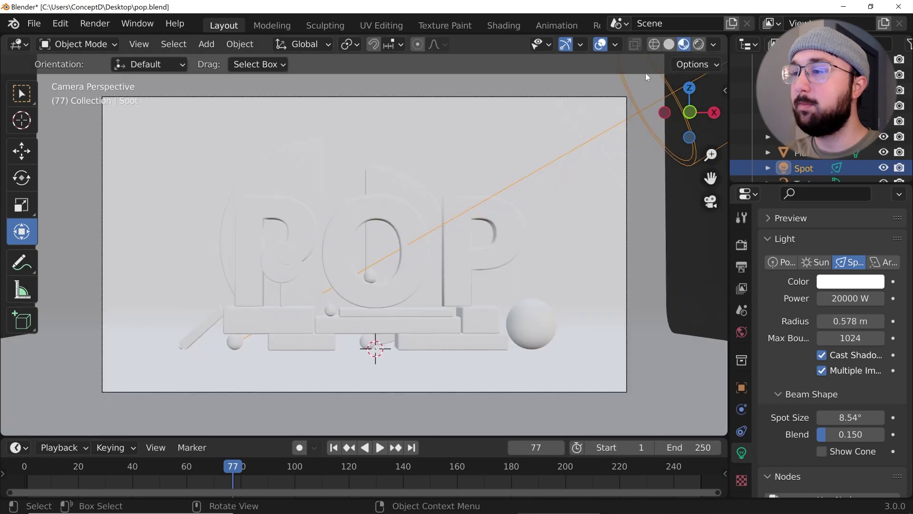
Enable Scene Lights and Scene World for the Material Preview viewport shading.
click(714, 44)
click(626, 120)
click(625, 137)
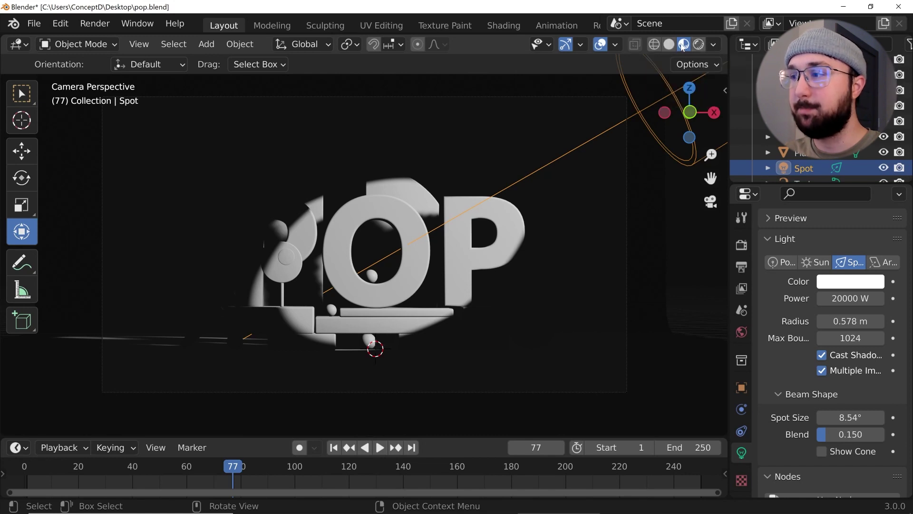
Show the viewport in Rendered shading and add an area light to the scene.
click(698, 44)
key(shift+a)
mouse_move(426, 243)
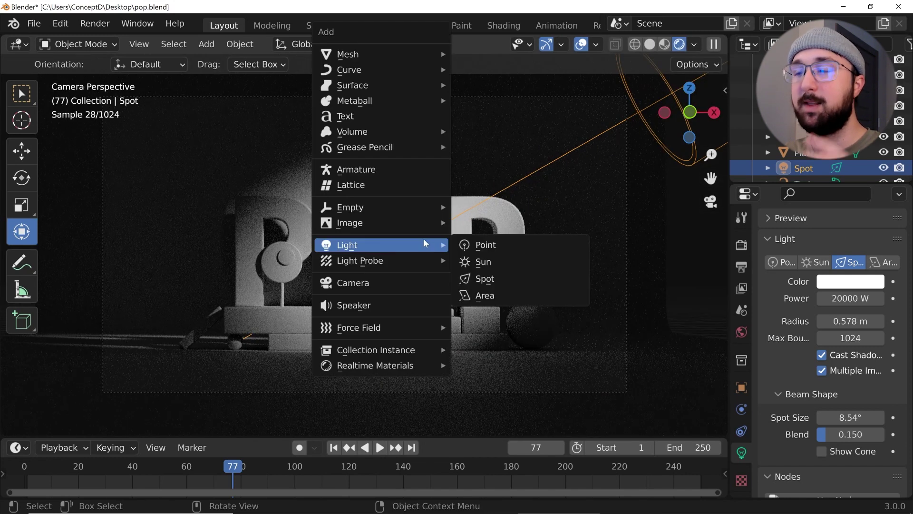
key(shift+a)
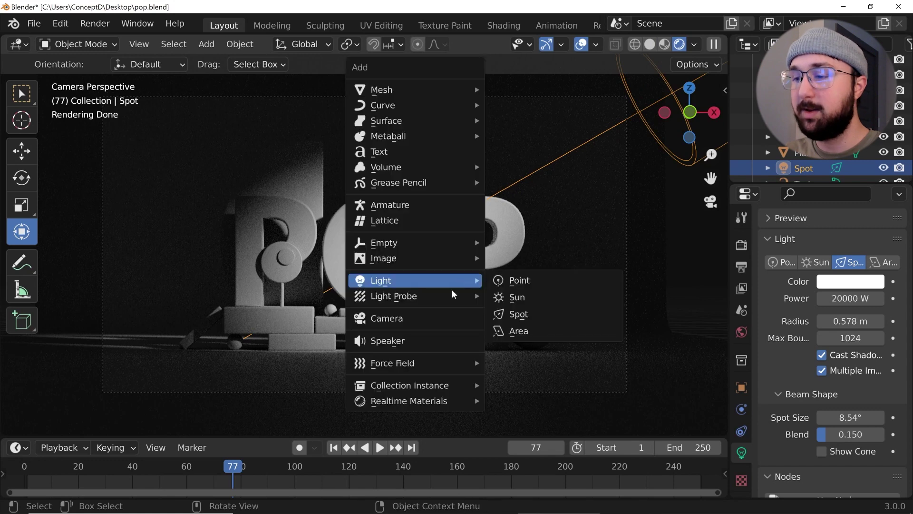
mouse_move(397, 281)
click(508, 337)
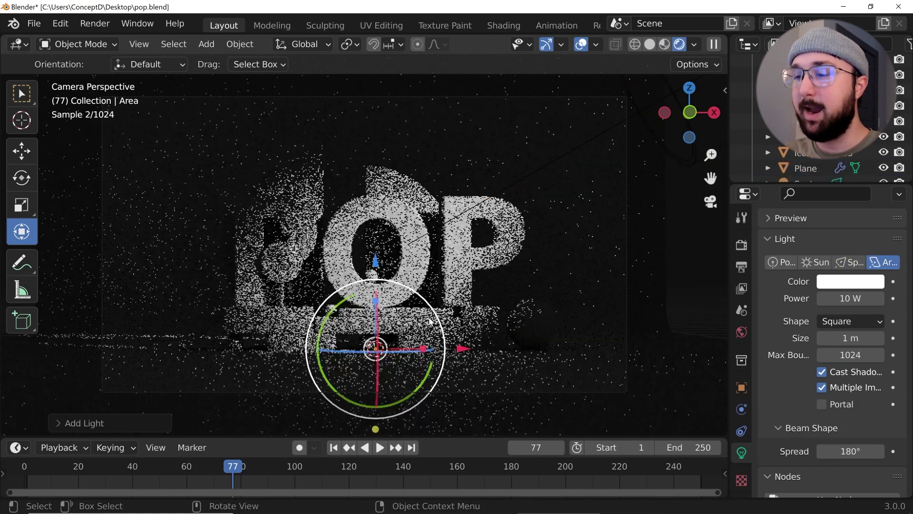
Raise the area light along Z above the POP text and scale it up to about three times its size.
key(g)
key(z)
click(363, 407)
scroll(418, 263, up, 4)
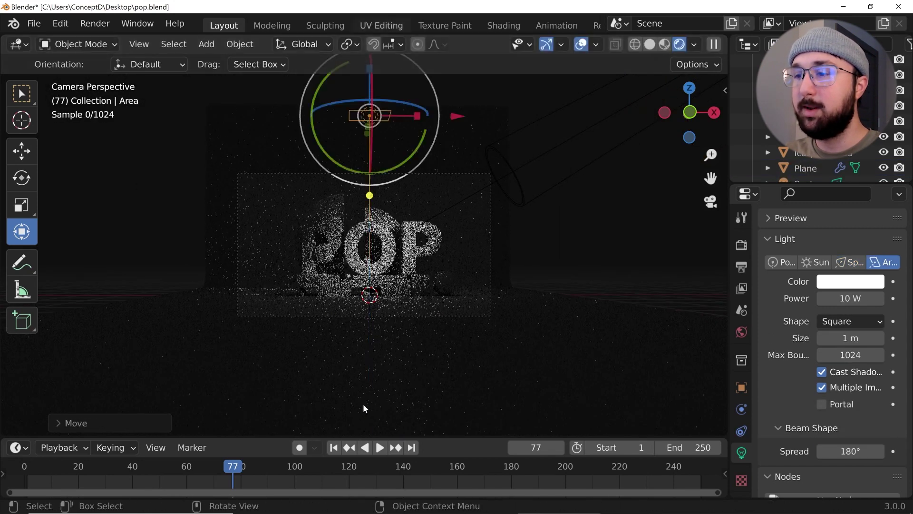
middle_drag(417, 263, 419, 275)
scroll(416, 261, down, 8)
scroll(416, 261, up, 6)
key(s)
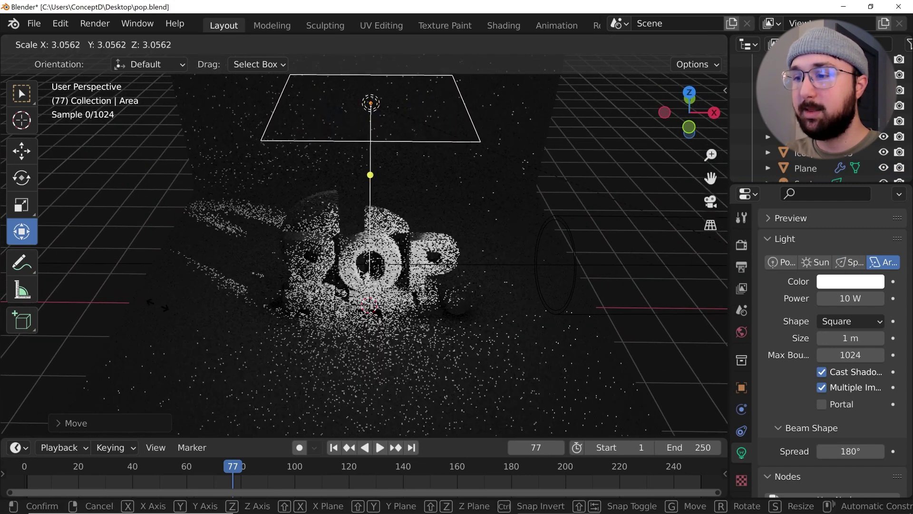
click(198, 306)
Return to the camera view and lift the enlarged area light further up along Z.
key(KP_0)
scroll(364, 190, down, 2)
shift+middle_drag(364, 190, 371, 300)
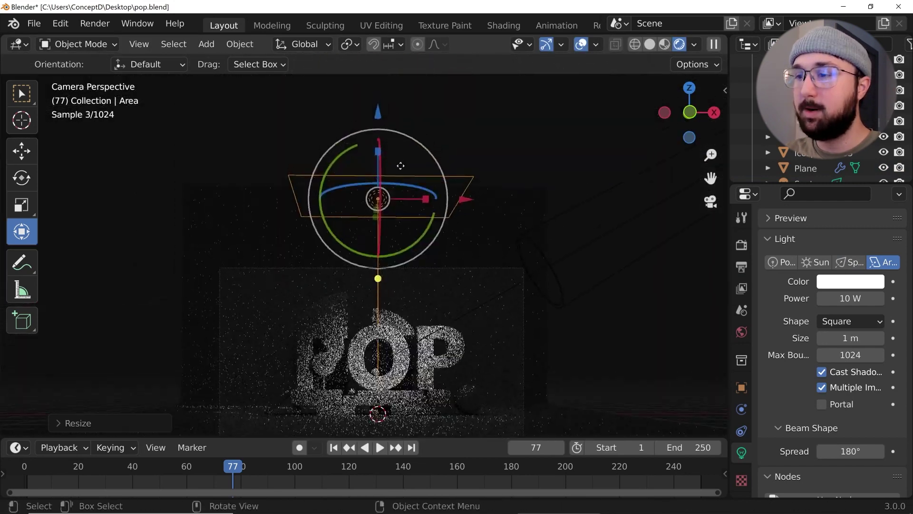
drag(379, 114, 396, 58)
scroll(408, 300, up, 1)
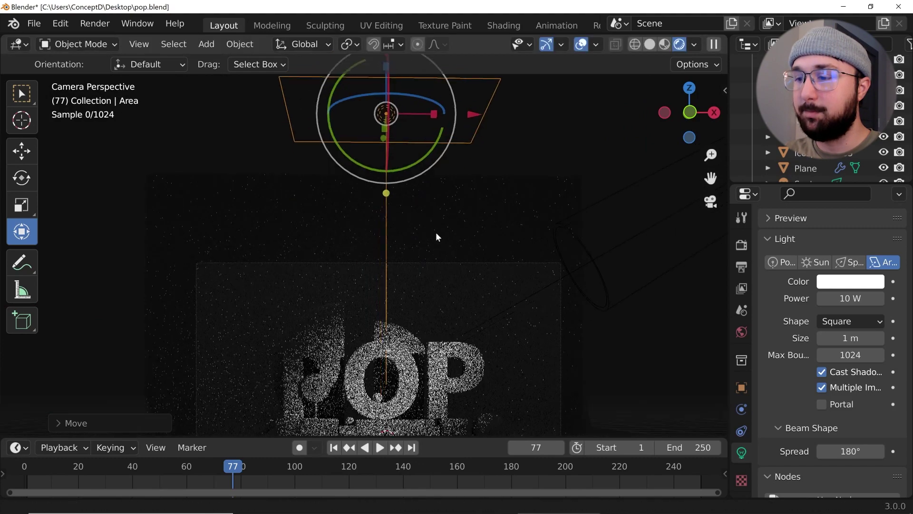
Set the overhead area light's power to 216.7 W.
shift+middle_drag(408, 303, 446, 218)
scroll(438, 230, up, 2)
shift+middle_drag(489, 239, 482, 174)
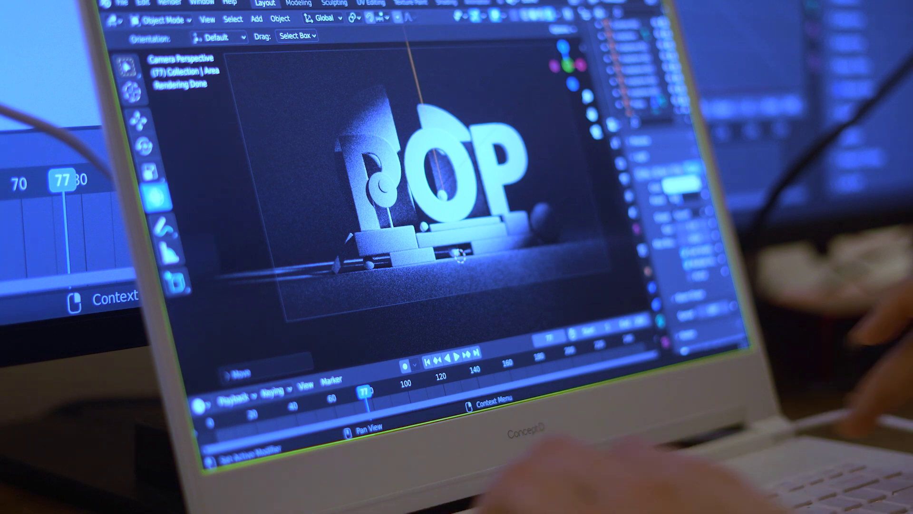
key(Return)
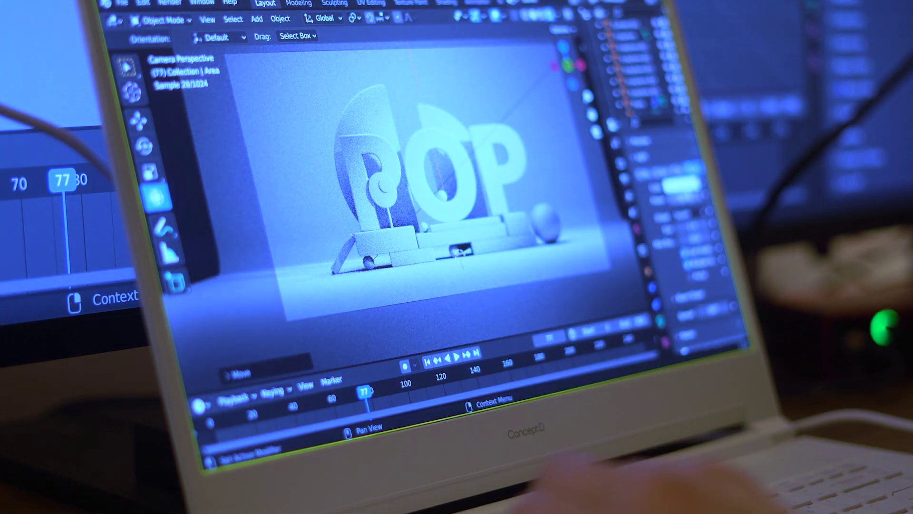
key(Return)
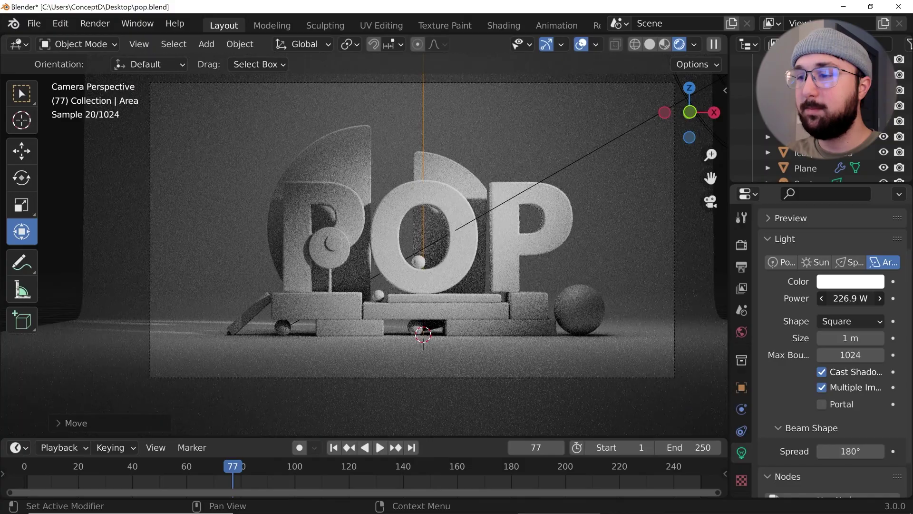
drag(851, 299, 846, 298)
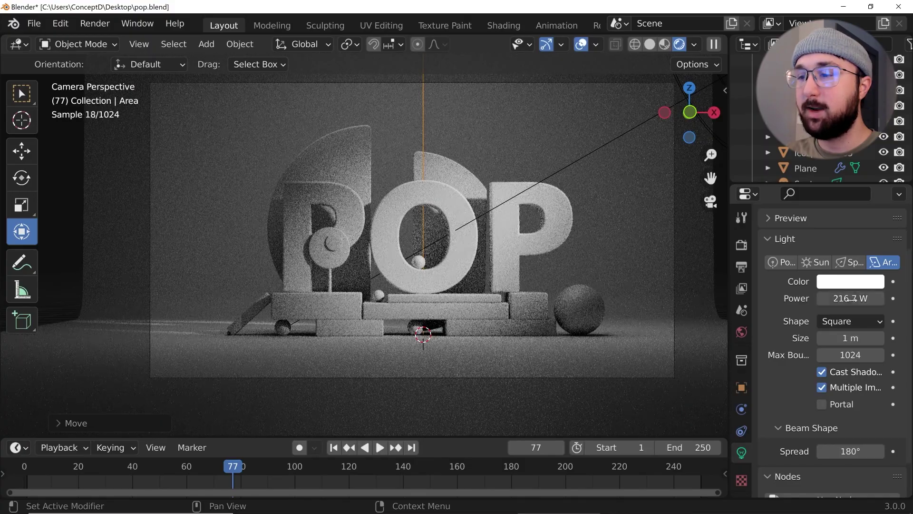
Make a linked duplicate of the area light and place it beside the text on the negative X side.
middle_drag(563, 179, 495, 187)
key(alt+d)
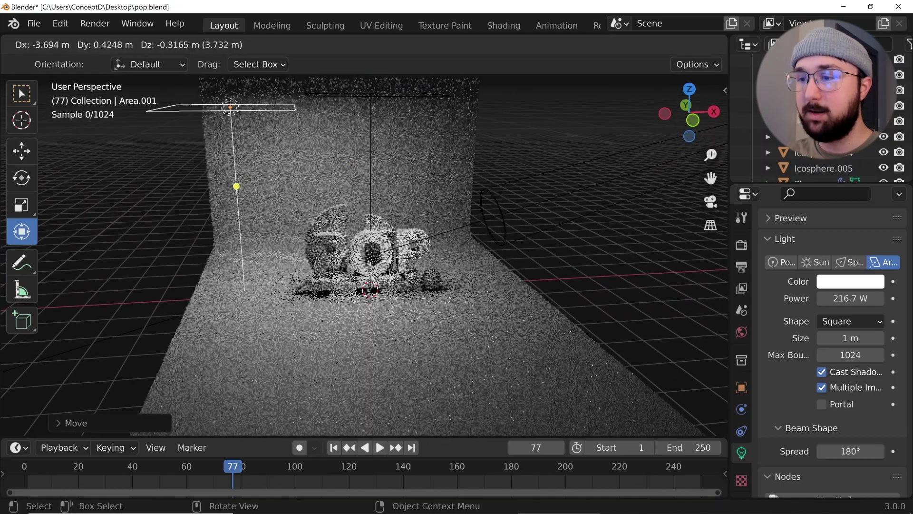
click(298, 327)
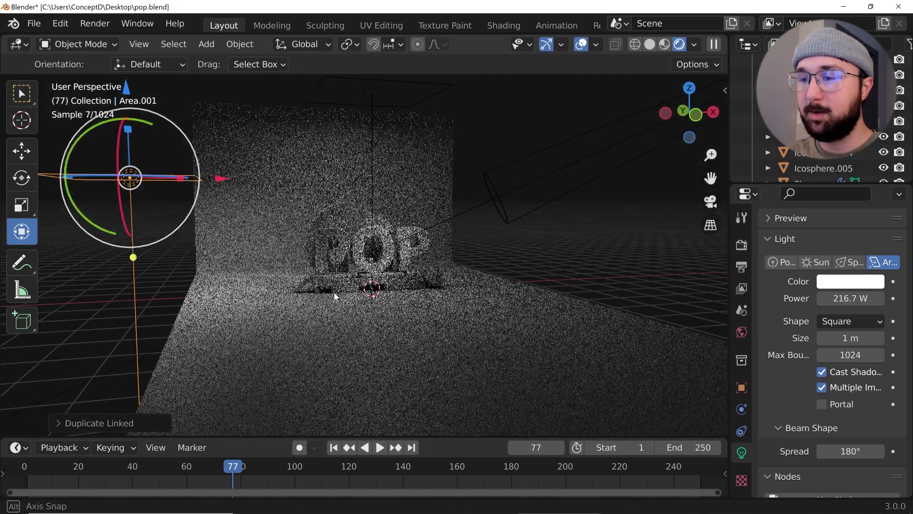
Rotate the duplicated area light to face the POP text and move it slightly lower and further forward.
key(r)
click(291, 62)
middle_drag(420, 279, 538, 267)
key(r)
key(r)
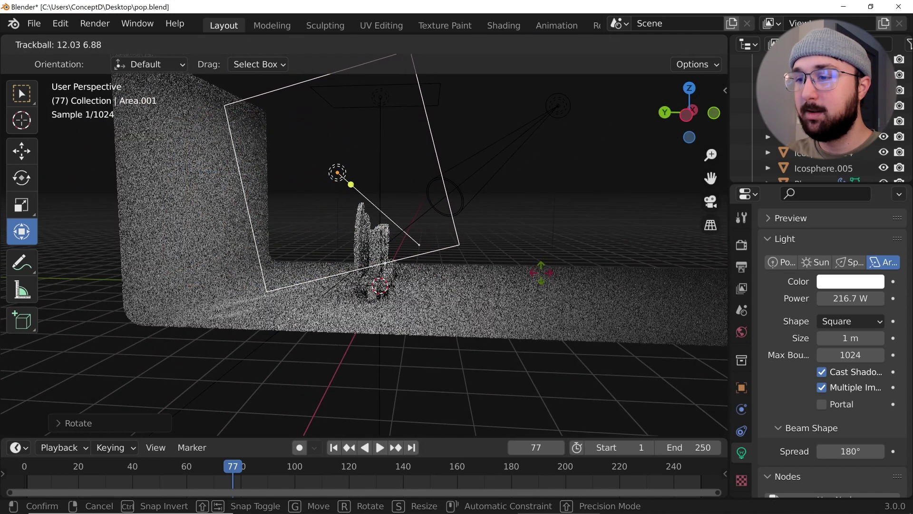
click(544, 271)
key(g)
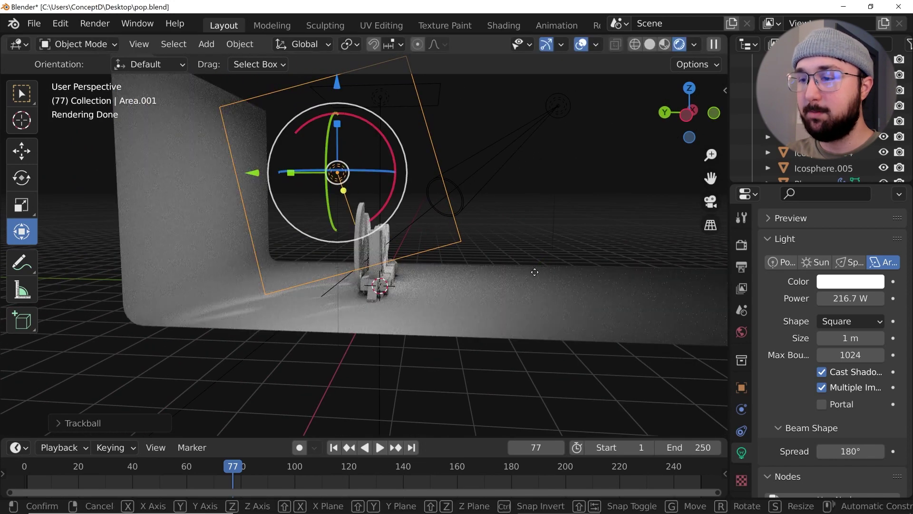
click(563, 288)
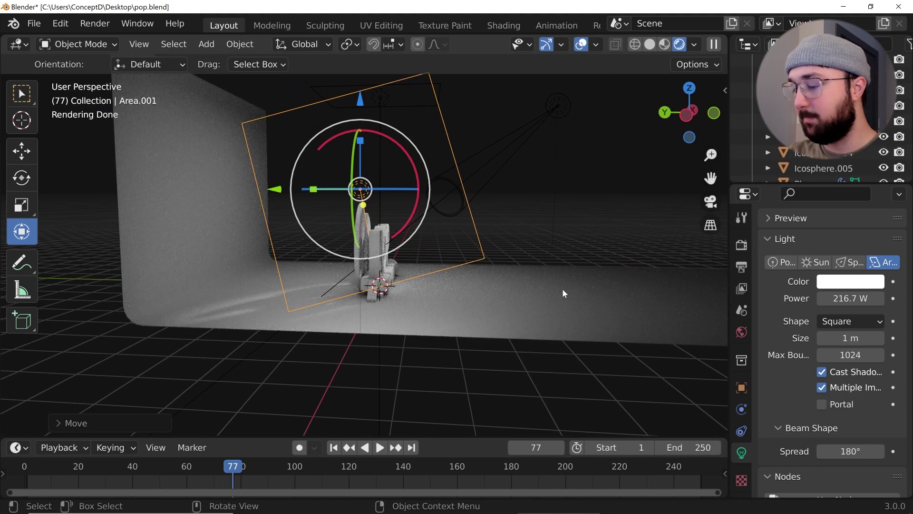
View the lit text through the camera and hide the viewport overlays and gizmos.
key(KP_0)
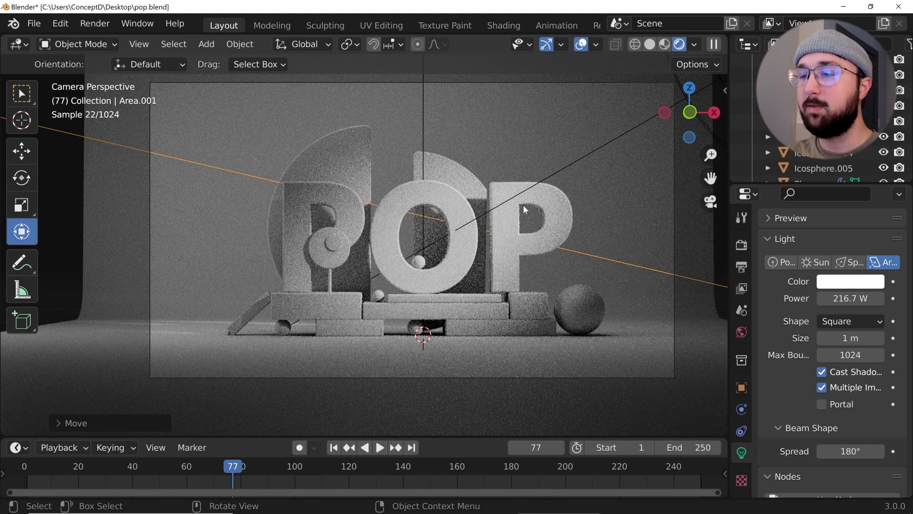
scroll(298, 205, up, 2)
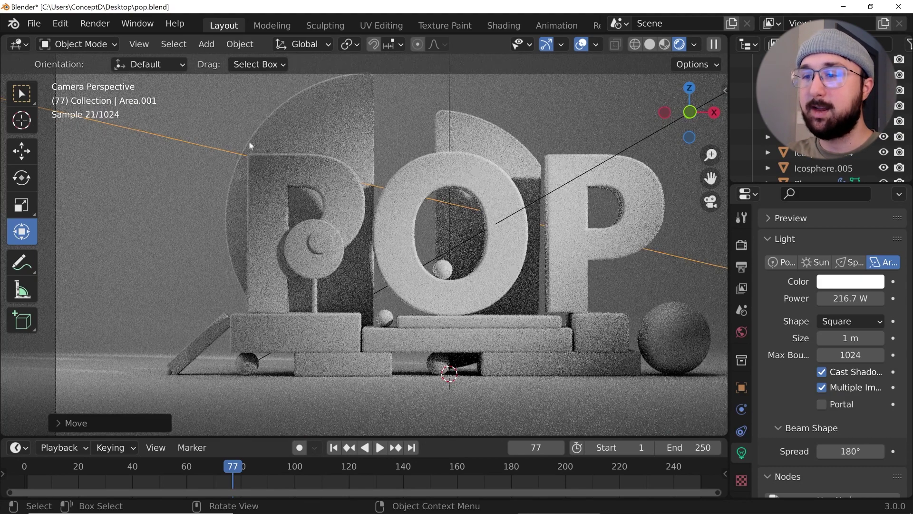
scroll(400, 276, down, 3)
scroll(428, 277, up, 5)
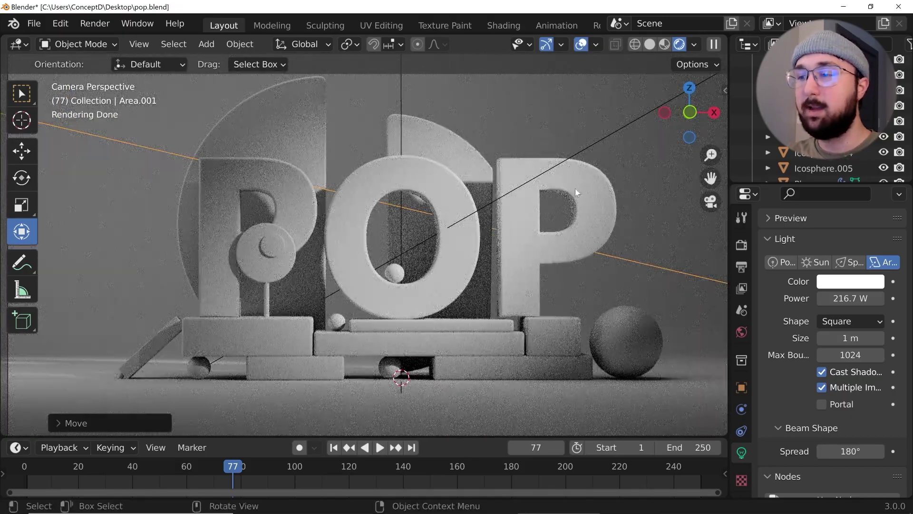
click(581, 44)
click(546, 44)
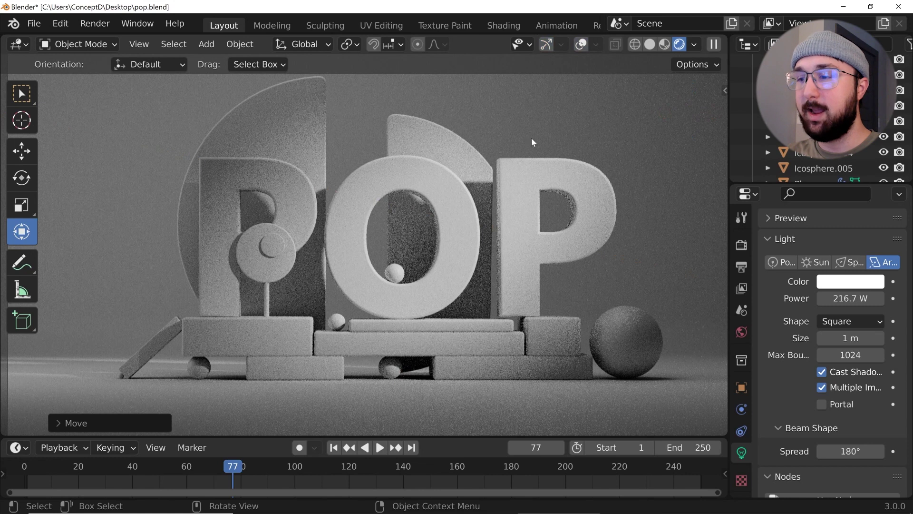
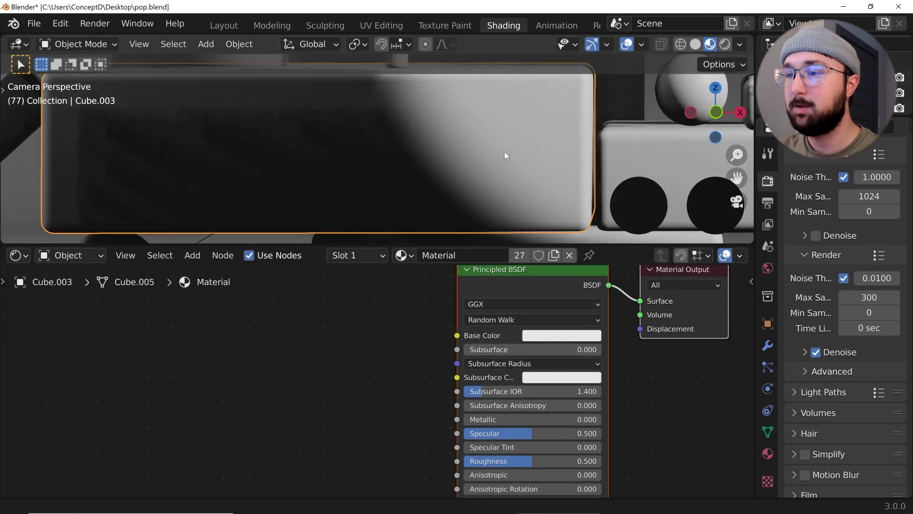
Add a ColorRamp node in front of the Principled BSDF in the block's material.
key(shift+a)
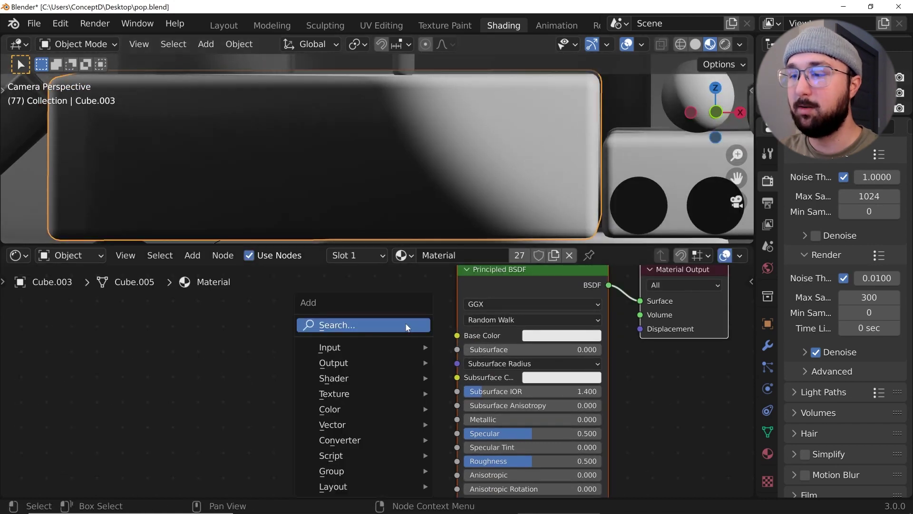
click(407, 325)
text(col)
key(Down)
key(Down)
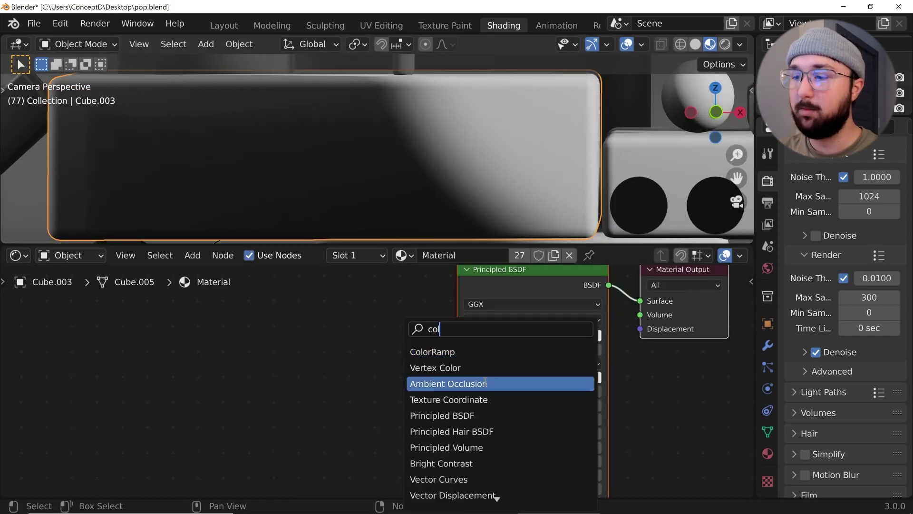
key(Up)
key(Up)
key(Return)
click(315, 325)
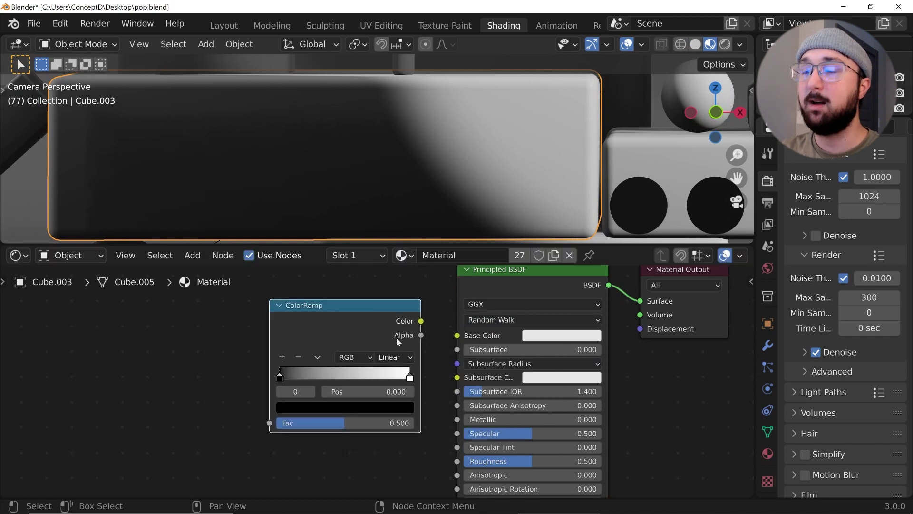
Color the ColorRamp's end stop light blue, hex 99DCFF, and copy that hex value.
scroll(396, 337, up, 2)
click(428, 375)
click(372, 419)
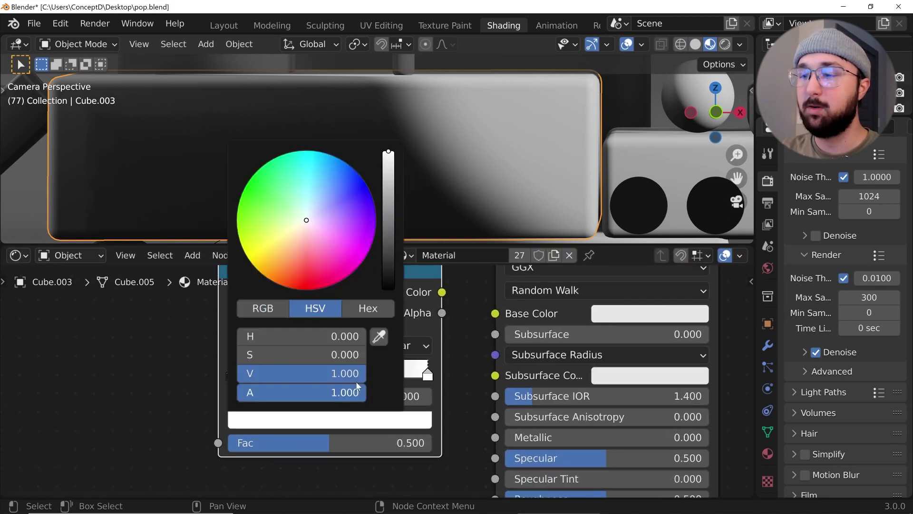
mouse_move(306, 220)
mouse_down()
mouse_move(320, 181)
mouse_move(316, 194)
mouse_up()
click(352, 310)
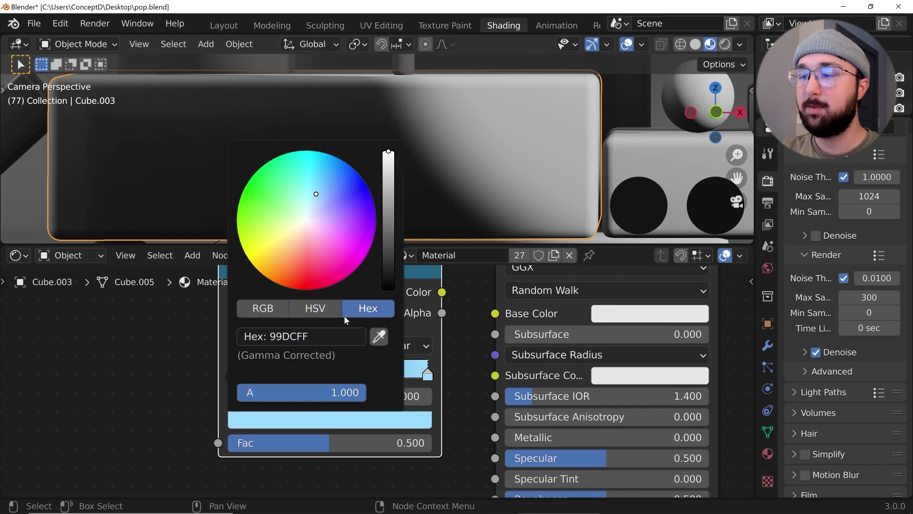
click(335, 337)
key(ctrl+c)
key(Return)
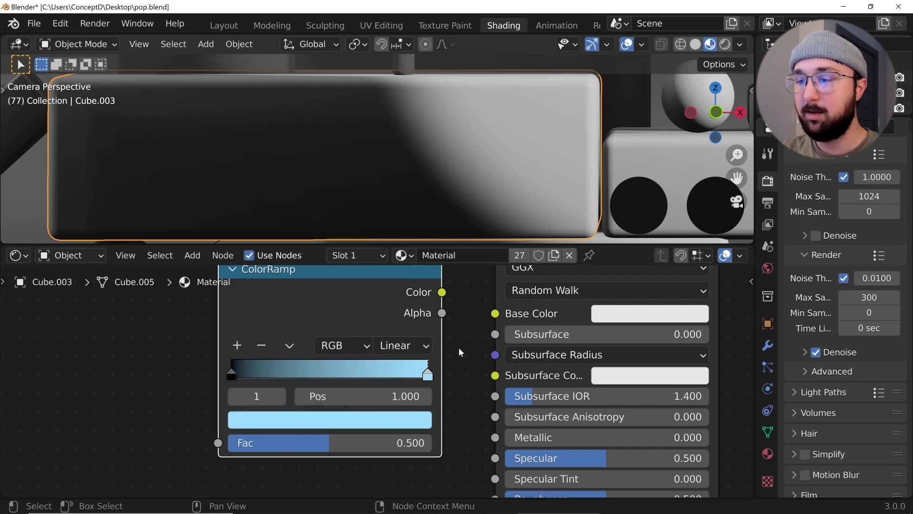
Paste the hex color 99DCFF into the ColorRamp's start stop and darken it to a muted blue.
click(228, 375)
click(267, 420)
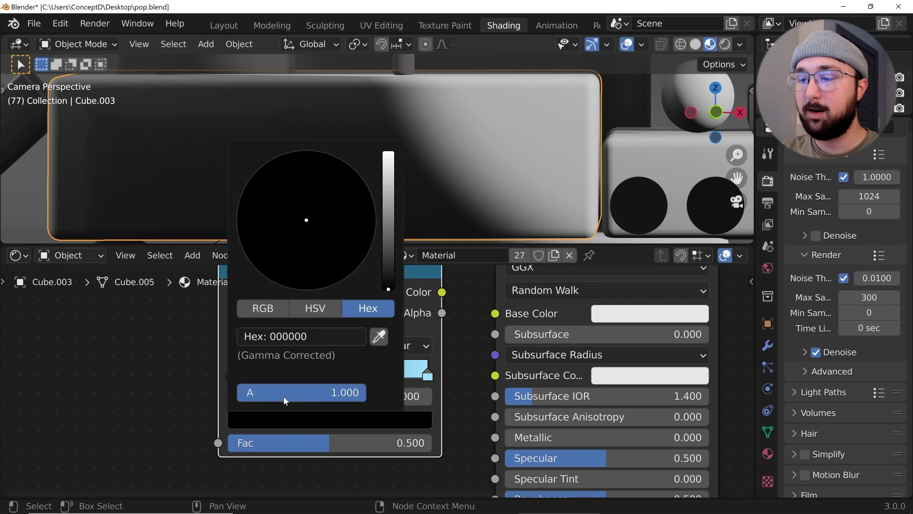
click(350, 333)
key(ctrl+v)
key(Return)
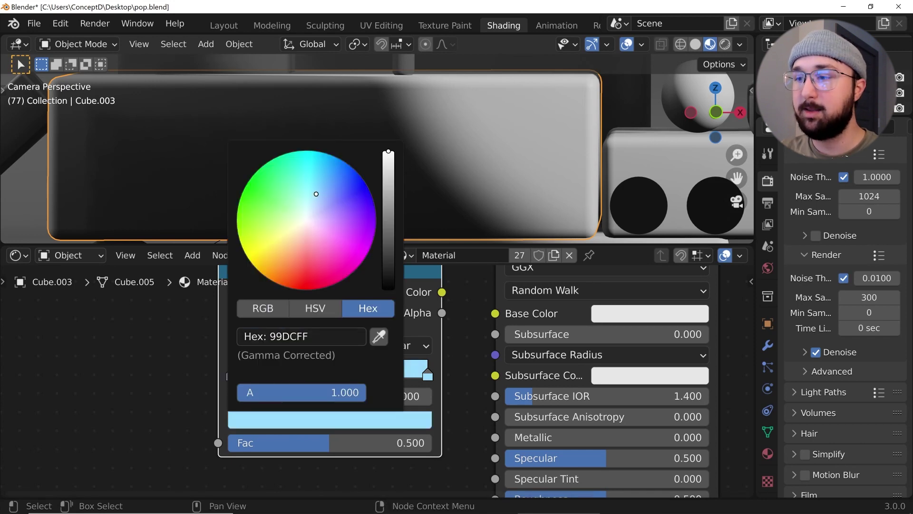
drag(389, 151, 389, 183)
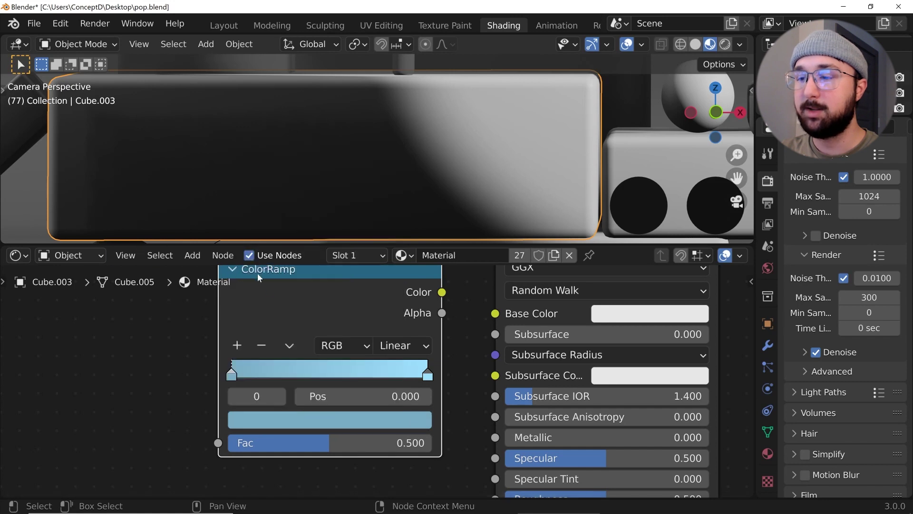
Slightly darken the light blue of the ColorRamp's end stop.
middle_drag(373, 266, 349, 305)
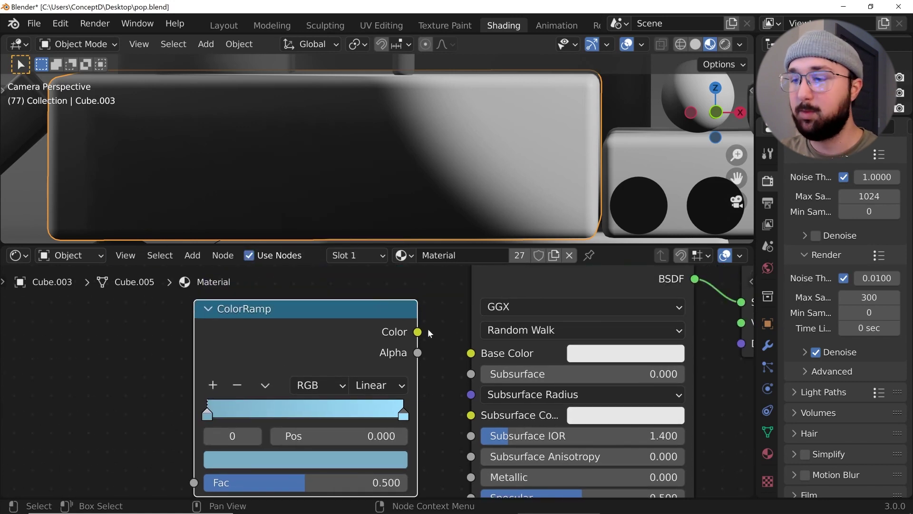
click(404, 414)
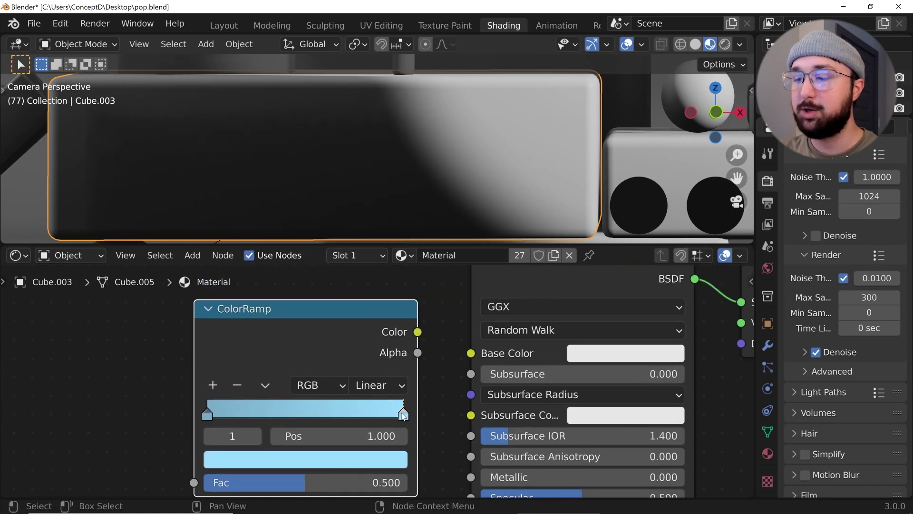
click(377, 459)
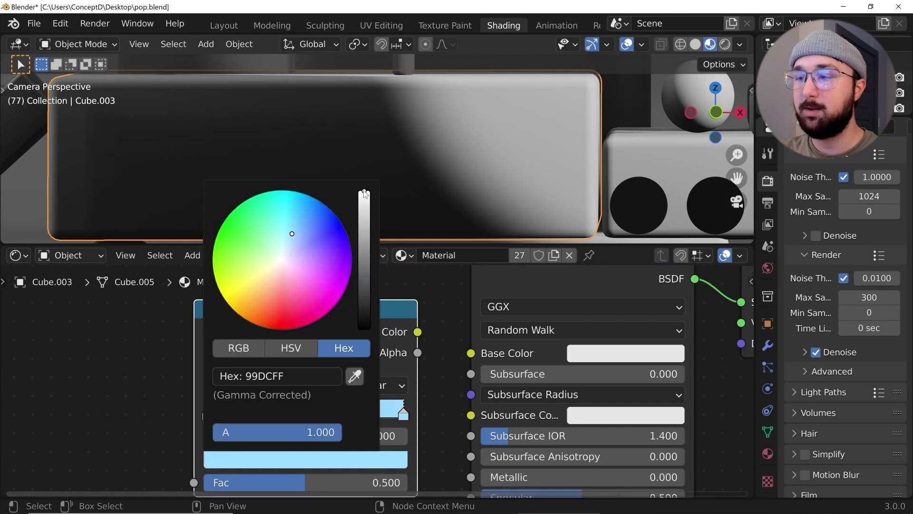
drag(365, 194, 364, 201)
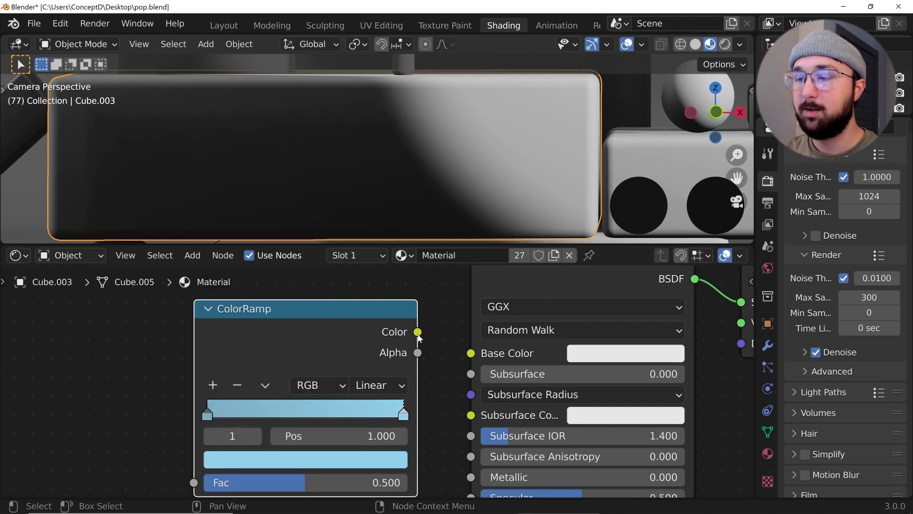
Connect the ColorRamp's color to the Base Color and drive its factor with the color output of a new Wave Texture node.
drag(424, 332, 471, 353)
middle_drag(124, 356, 305, 326)
key(shift+a)
click(305, 327)
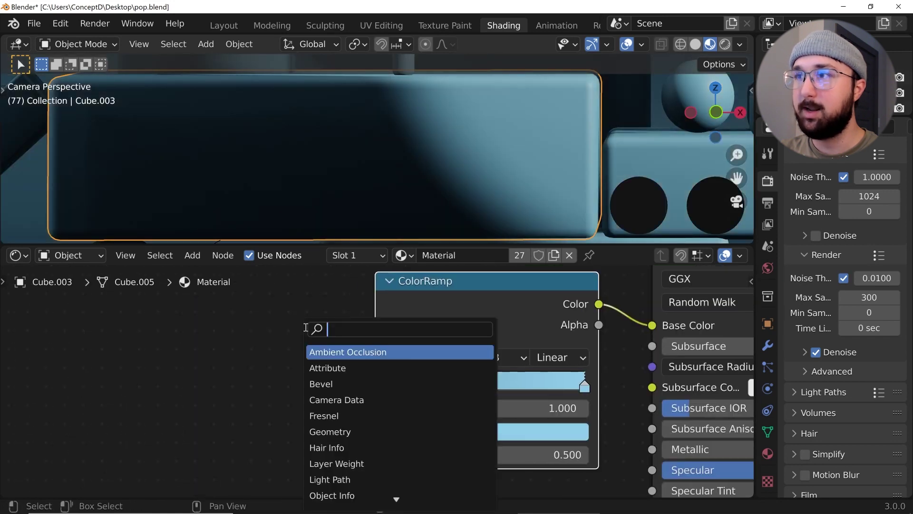
text(wave)
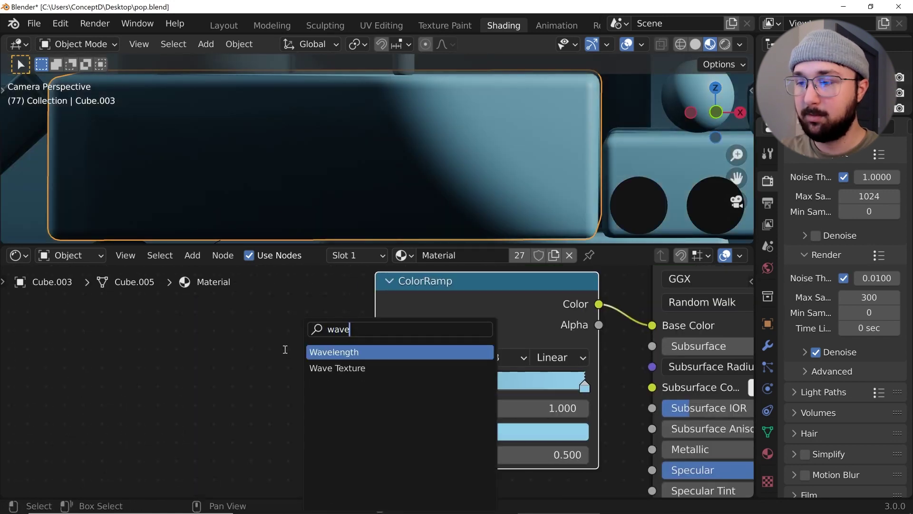
click(316, 367)
click(292, 334)
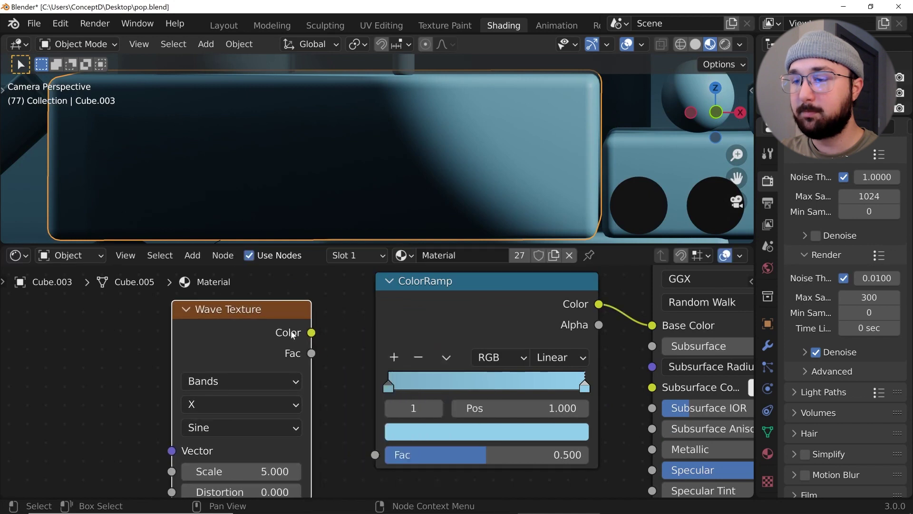
drag(312, 332, 375, 454)
middle_drag(374, 402, 437, 394)
scroll(437, 393, down, 3)
Make the selected block's material a single-user copy and shift its Wave Texture node away from the ColorRamp.
middle_drag(382, 149, 377, 161)
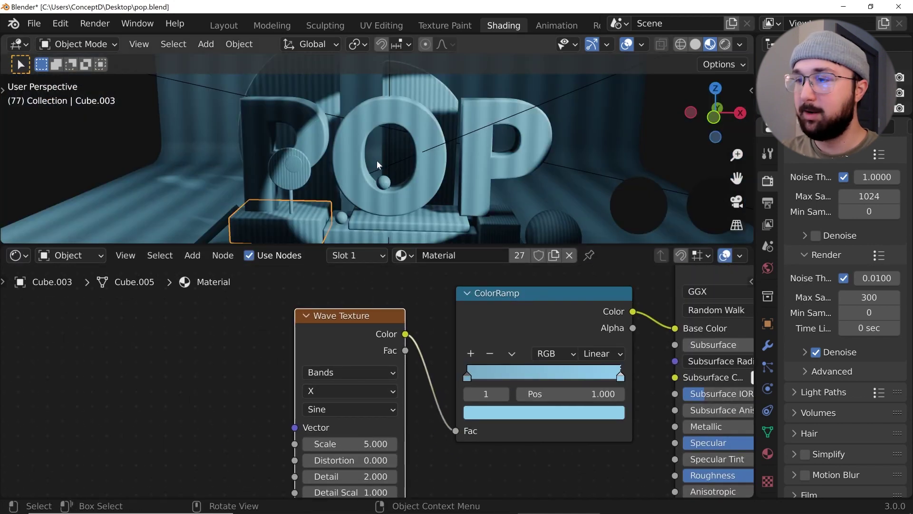
scroll(377, 161, down, 6)
scroll(430, 185, up, 5)
middle_drag(430, 185, 514, 162)
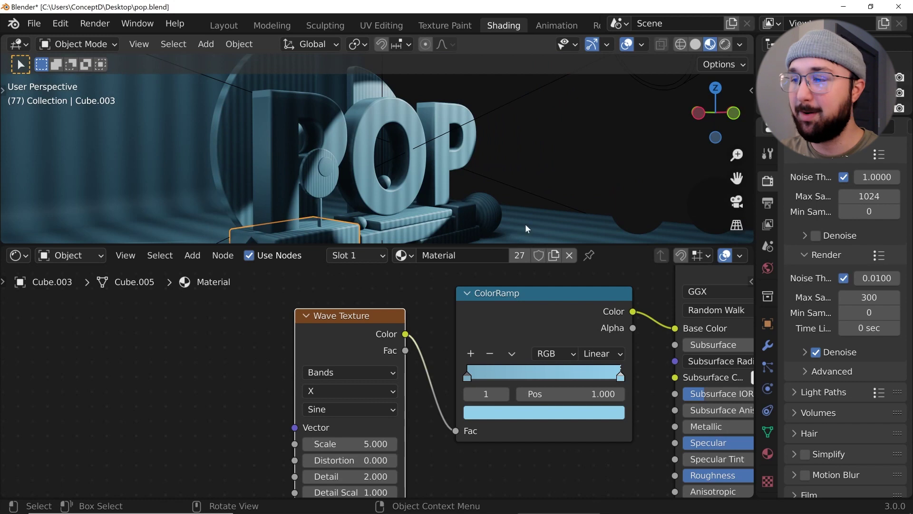
middle_drag(440, 205, 428, 182)
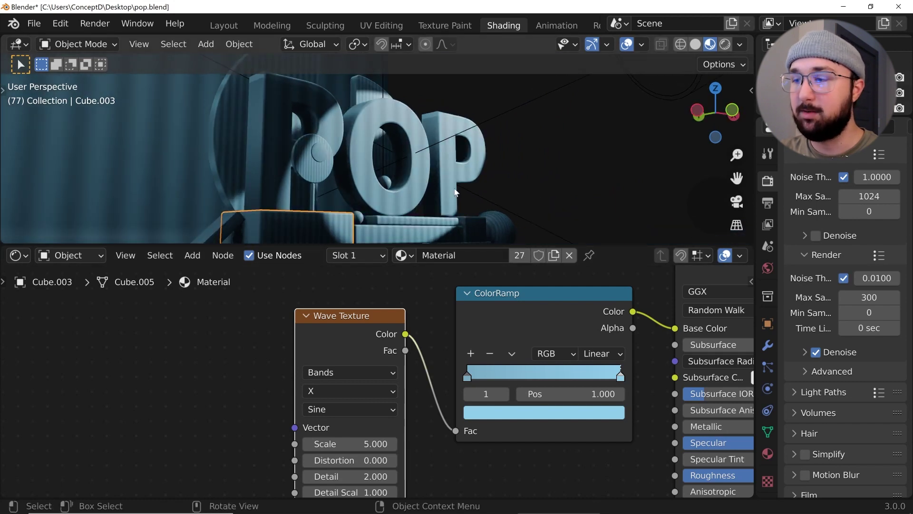
click(519, 257)
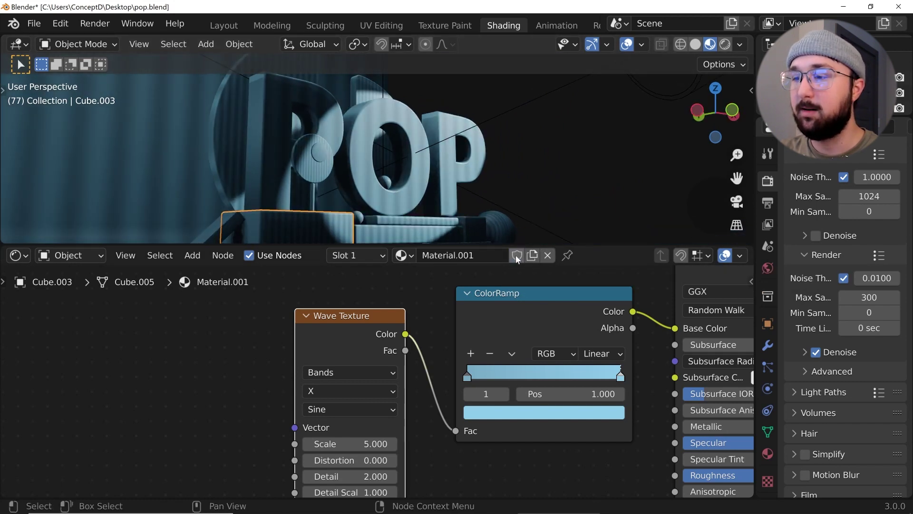
middle_drag(490, 179, 468, 199)
drag(350, 317, 328, 305)
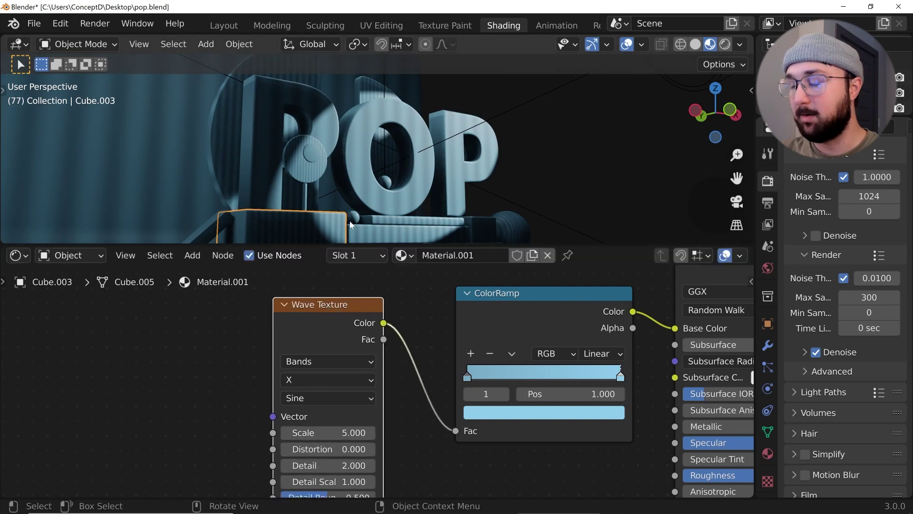
Raise the Wave Texture's distortion to 23.1 in the block's material.
key(KP_0)
middle_drag(355, 369, 395, 365)
scroll(381, 362, up, 2)
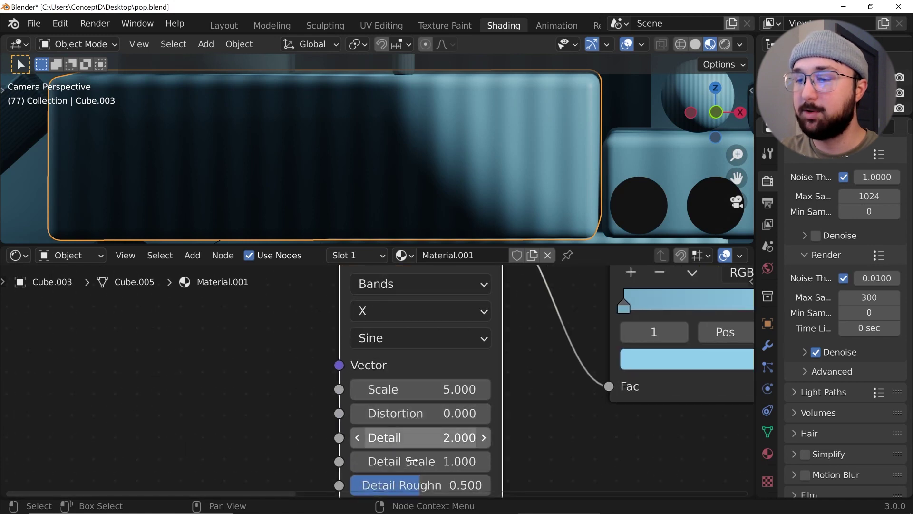
drag(412, 413, 467, 414)
middle_drag(457, 164, 429, 185)
scroll(371, 387, down, 3)
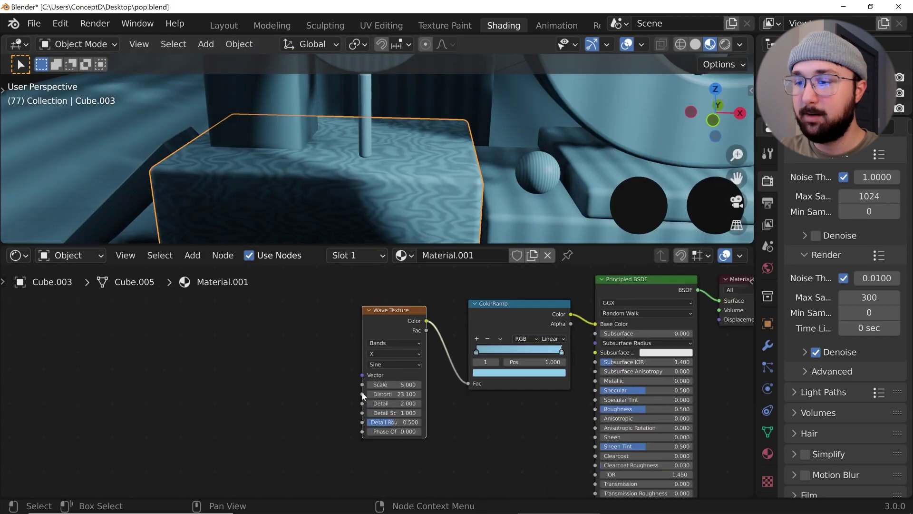
Add Texture Coordinate and Mapping nodes in front of the Wave Texture and feed the mapping from the Object coordinates.
scroll(362, 392, up, 3)
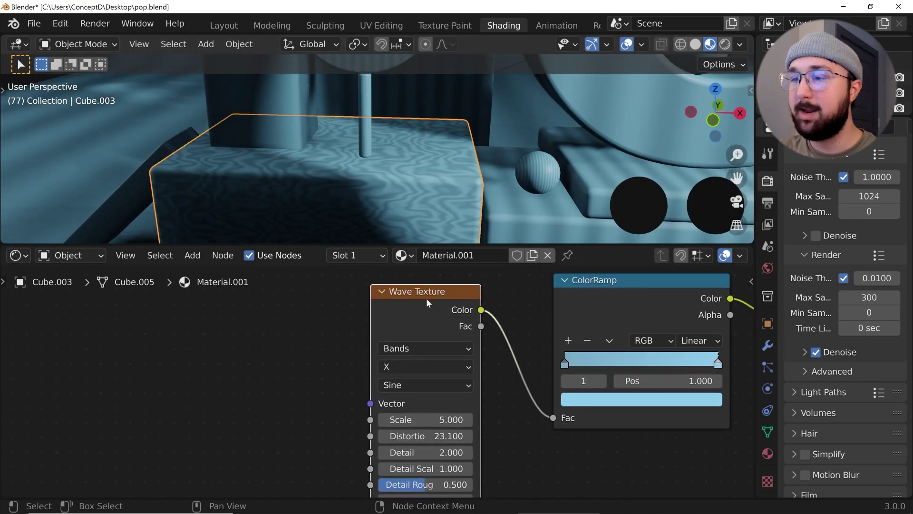
key(ctrl)
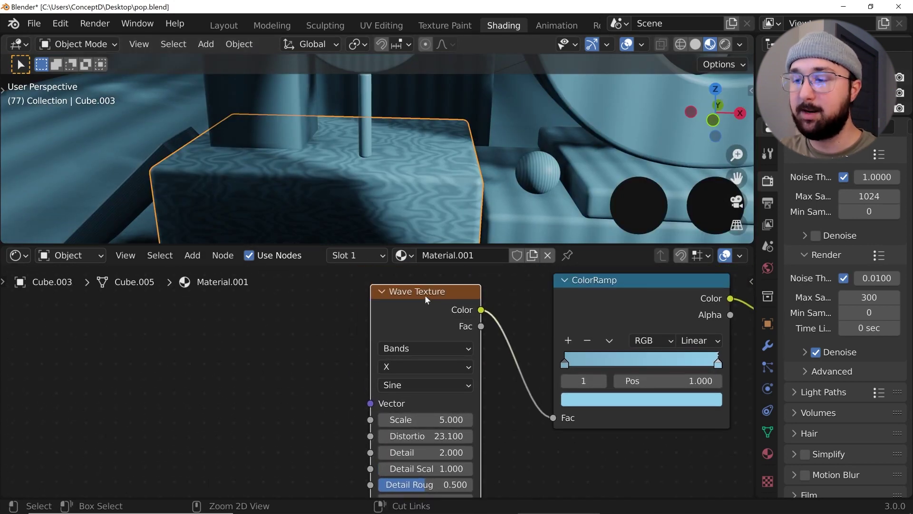
key(ctrl+t)
key(g)
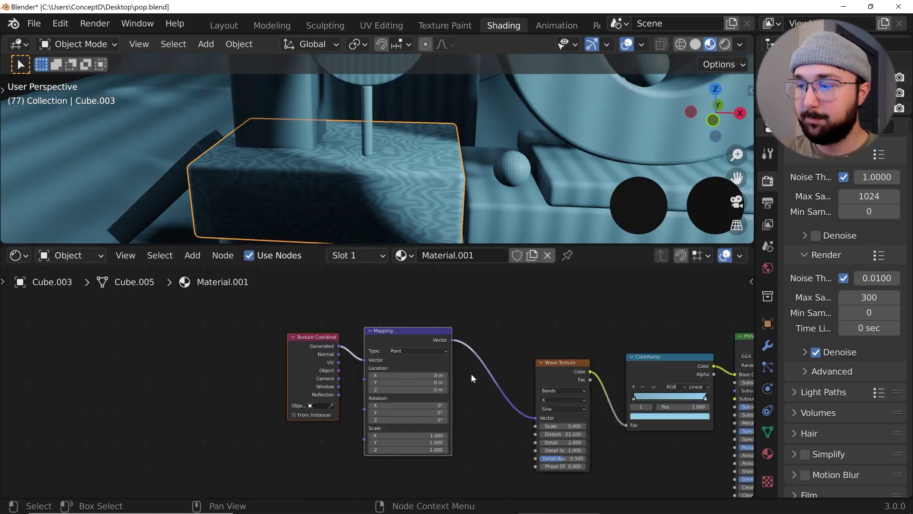
scroll(346, 372, up, 3)
drag(311, 363, 357, 344)
middle_drag(450, 341, 288, 325)
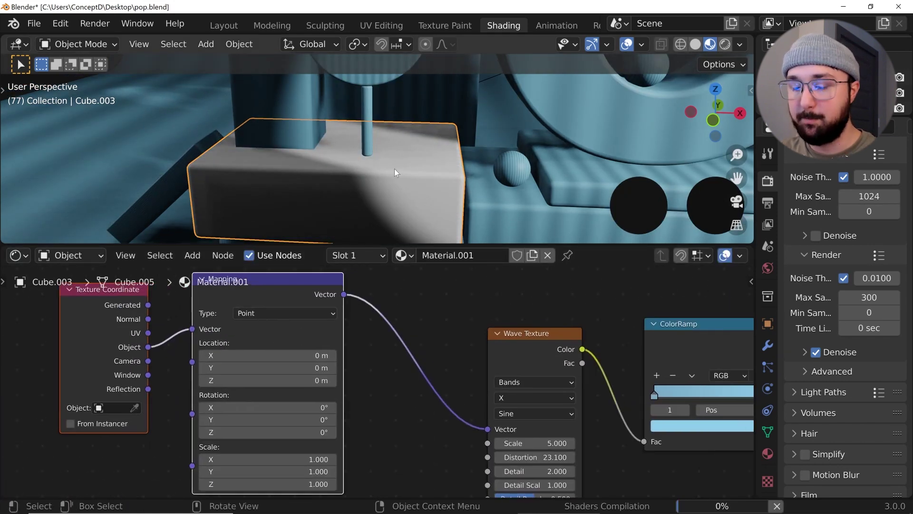
Lower the Wave Texture's scale to 2.08.
scroll(441, 129, up, 3)
shift+middle_drag(413, 172, 464, 101)
middle_drag(411, 347, 302, 325)
scroll(412, 407, up, 6)
middle_drag(415, 422, 415, 361)
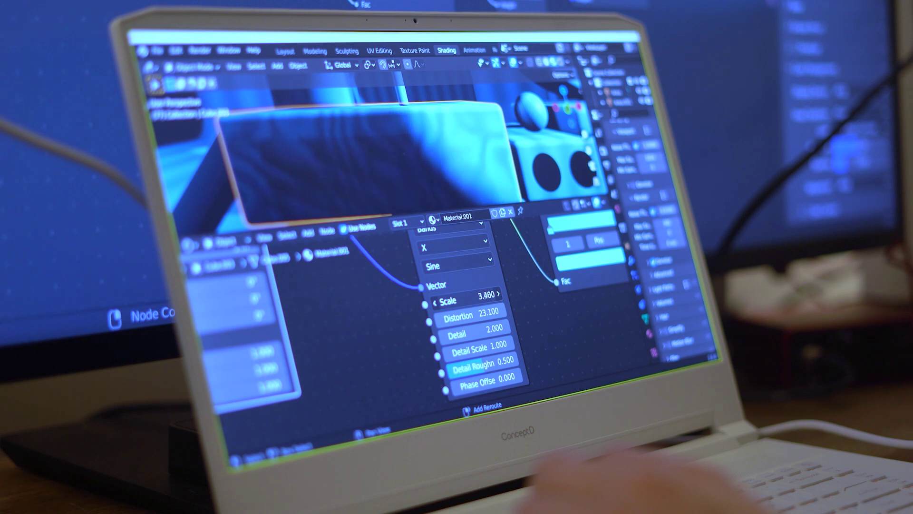
drag(469, 298, 451, 298)
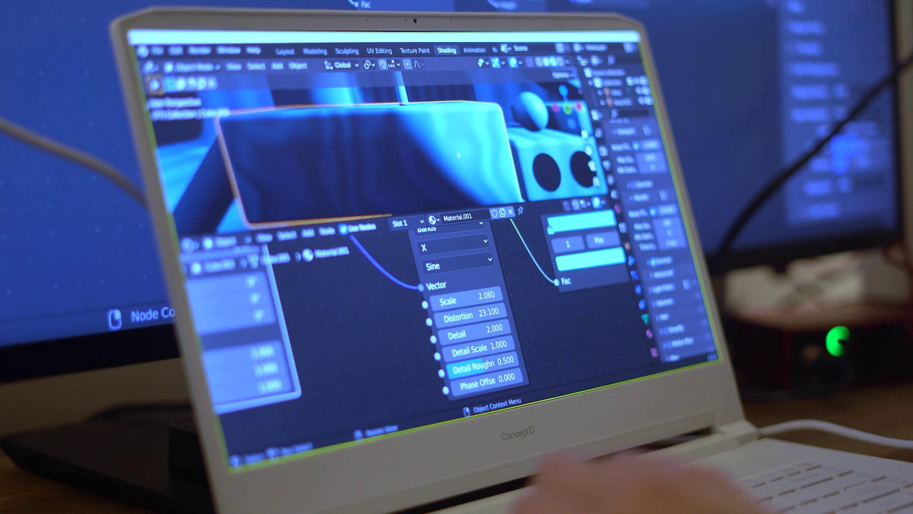
scroll(490, 320, down, 8)
Add a Bump node below the ColorRamp and connect its Normal output to the Principled BSDF's Normal input.
middle_drag(497, 321, 451, 332)
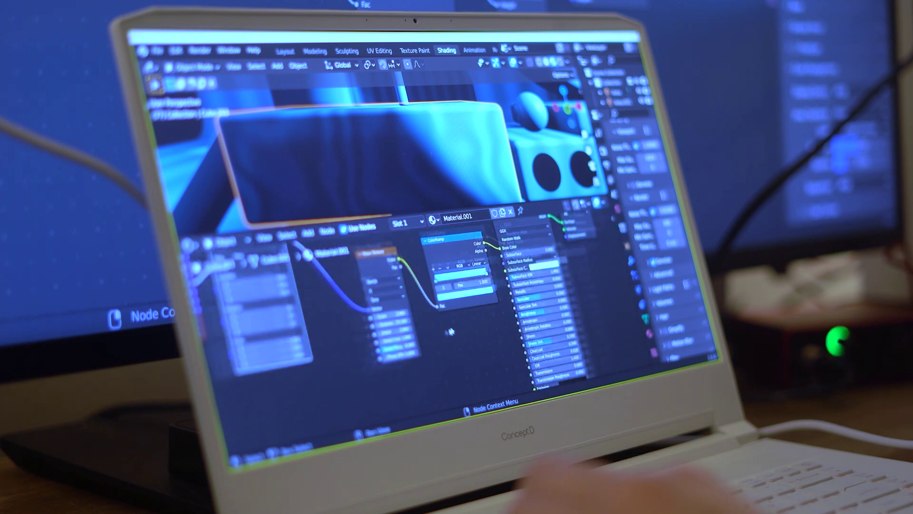
key(shift+a)
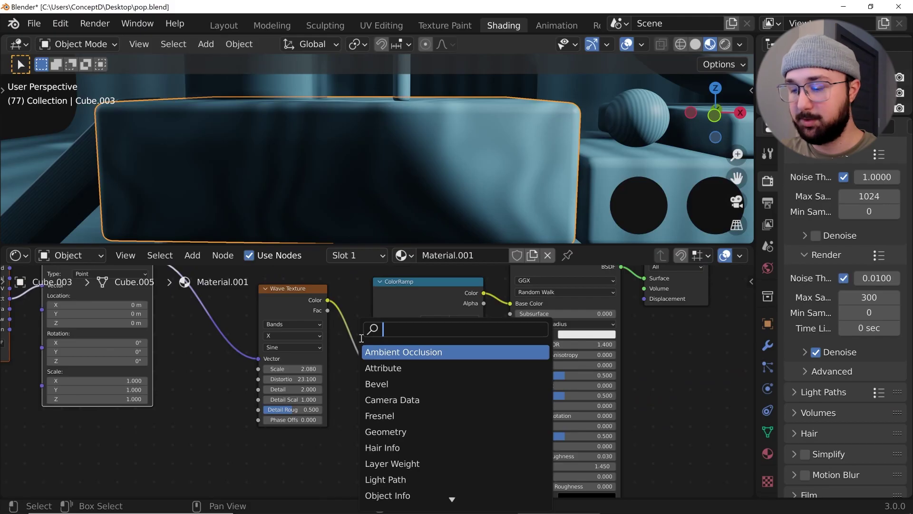
text(bump)
key(Return)
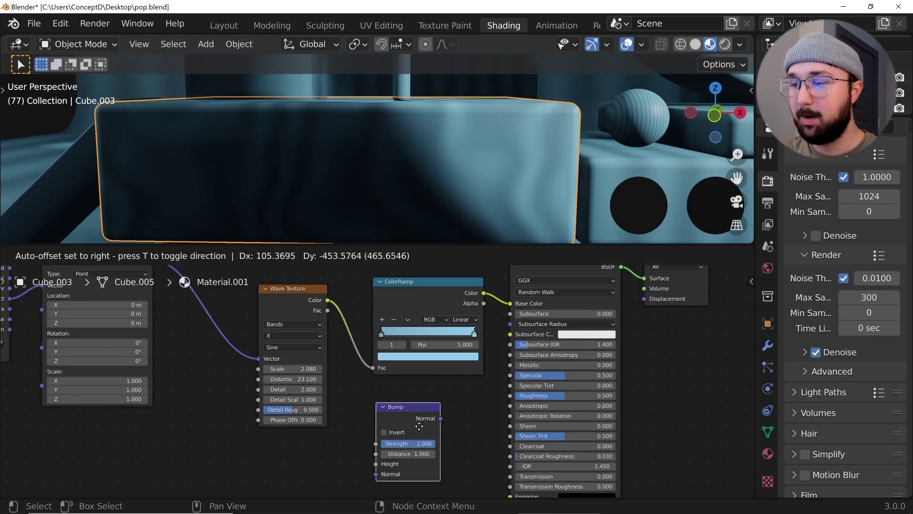
click(446, 402)
drag(467, 395, 466, 420)
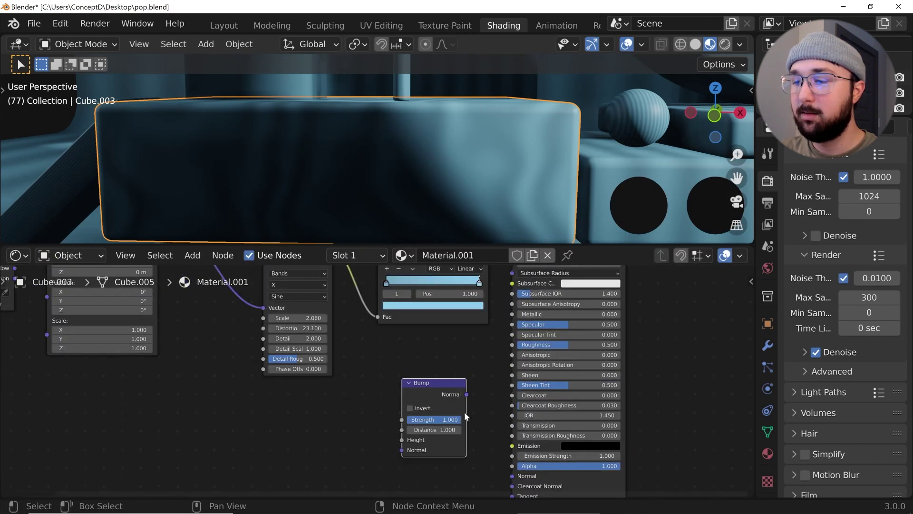
scroll(449, 412, up, 3)
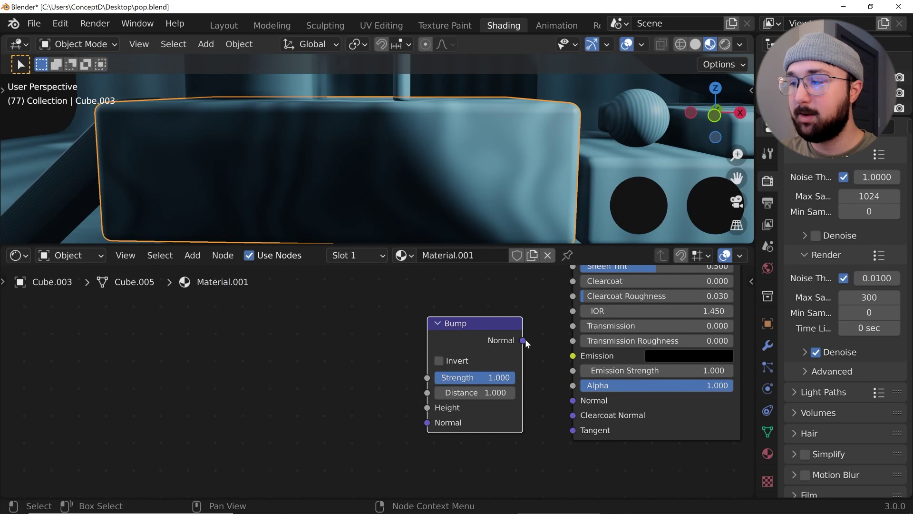
drag(523, 340, 573, 401)
scroll(461, 362, down, 3)
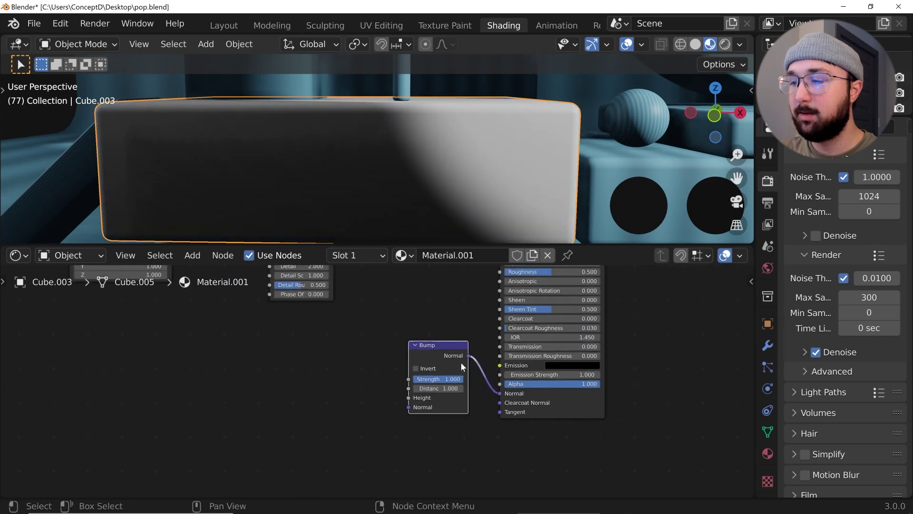
Move the Wave Texture node down beside the Bump node, leaving room for another node between them.
scroll(418, 386, down, 2)
drag(339, 310, 318, 403)
scroll(366, 409, up, 2)
middle_drag(370, 412, 404, 344)
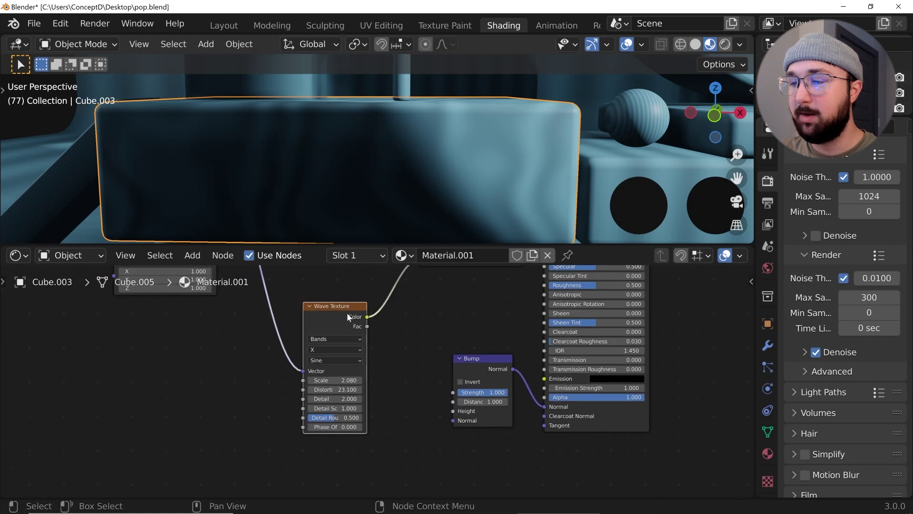
drag(347, 312, 285, 325)
Add a second ColorRamp node between the Wave Texture and Bump nodes.
scroll(425, 357, down, 2)
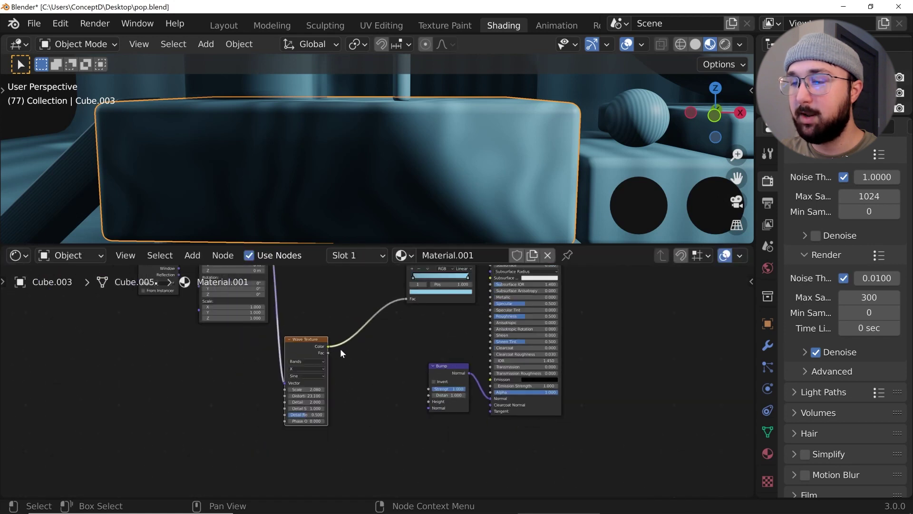
key(shift+a)
click(382, 340)
text(col)
key(Return)
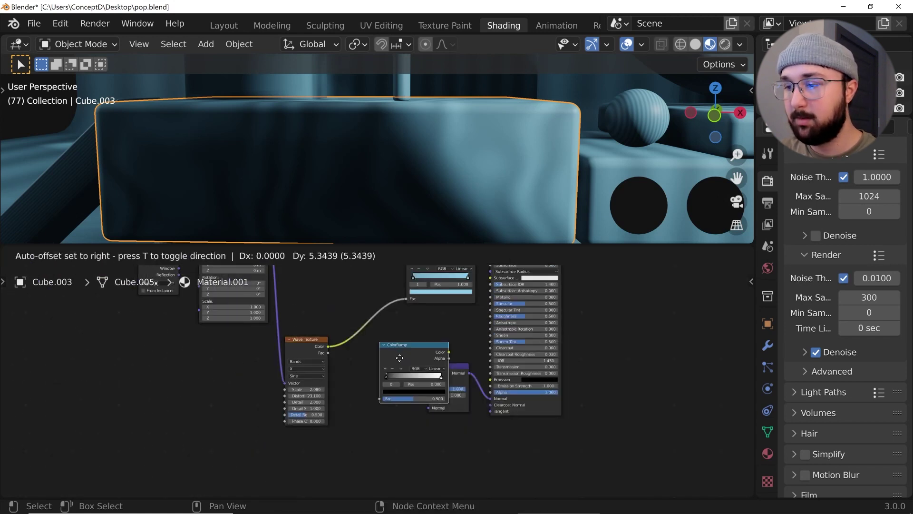
click(372, 398)
scroll(374, 399, up, 2)
scroll(378, 376, up, 1)
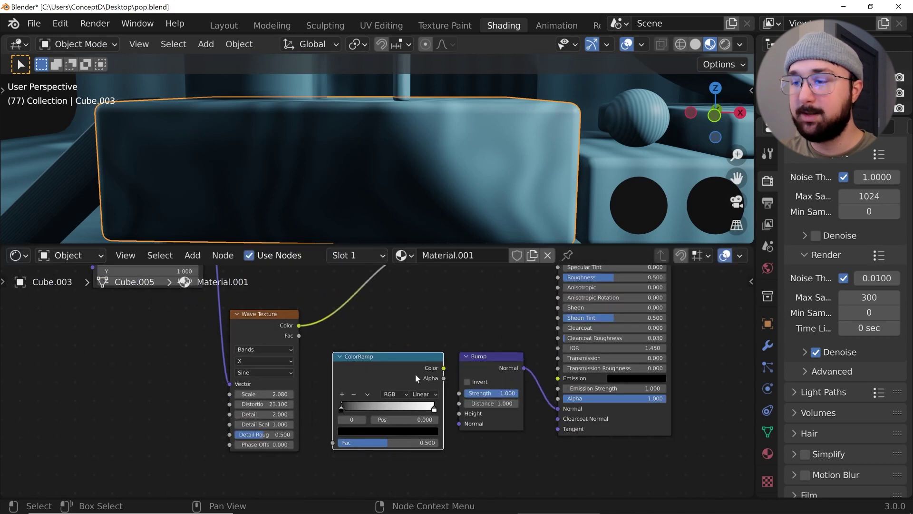
Connect the Wave Texture's color to the second ColorRamp's factor and the ramp's color to the Bump height.
drag(447, 370, 447, 383)
drag(461, 415, 460, 413)
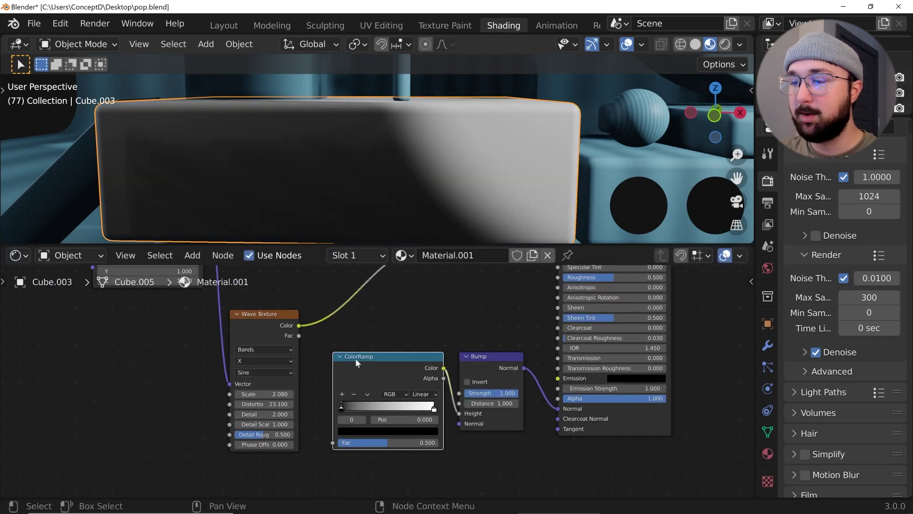
drag(299, 326, 332, 443)
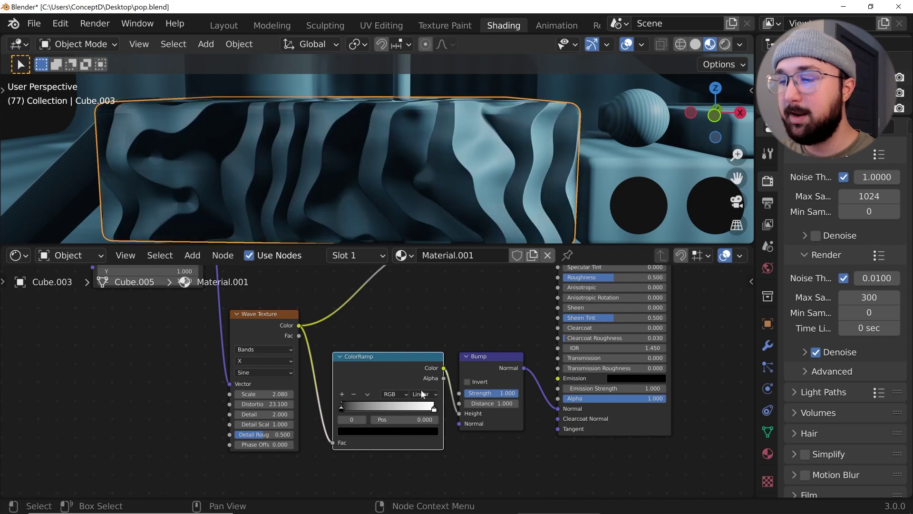
Set the white stop of the bump ColorRamp to position 0.005 and lower the Bump strength to about 0.22.
drag(434, 408, 327, 403)
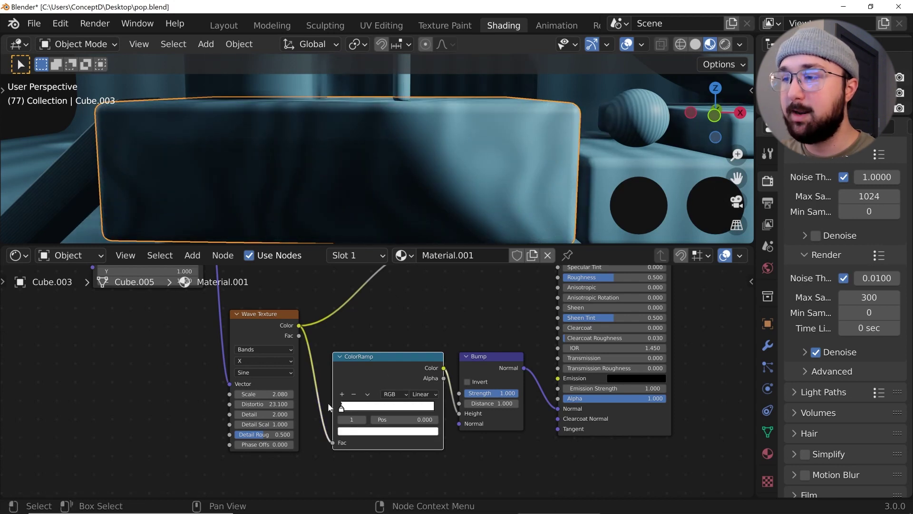
drag(411, 422, 410, 413)
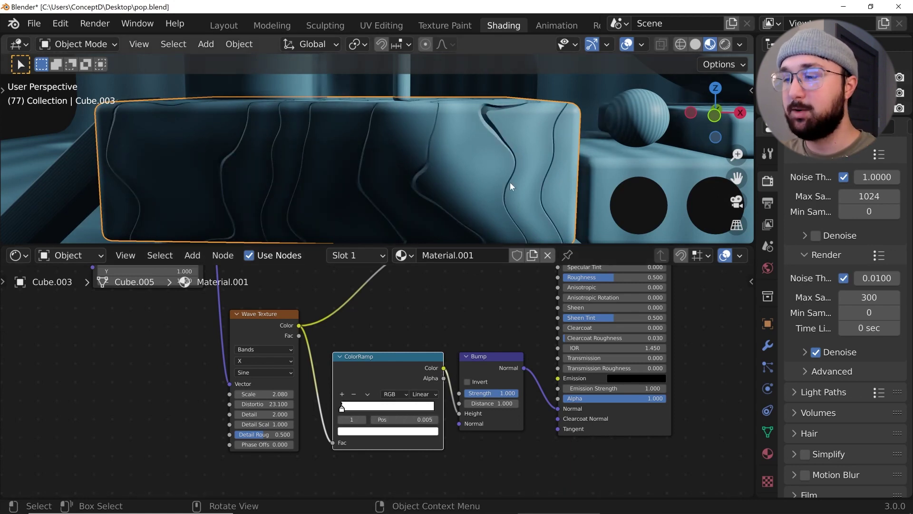
drag(490, 393, 459, 394)
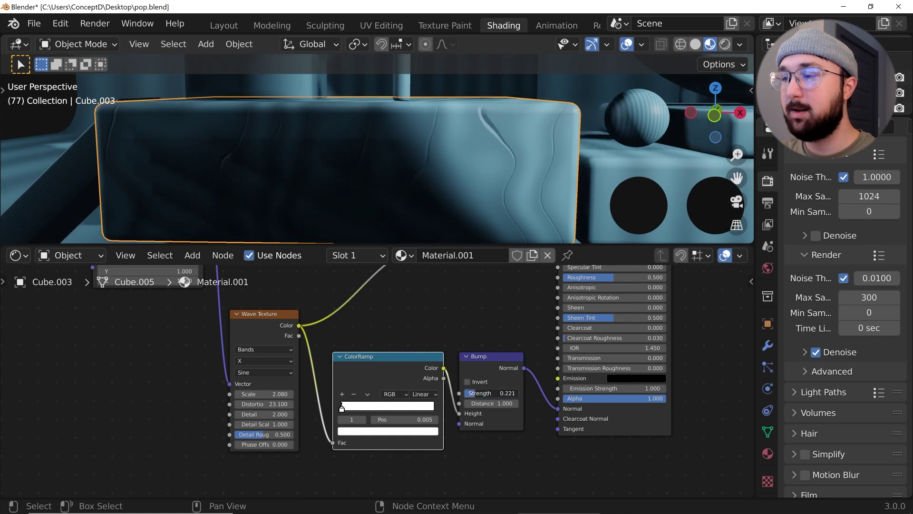
Set the light blue stop of the base color ColorRamp to position 0.008.
middle_drag(433, 305, 438, 411)
drag(529, 322, 415, 325)
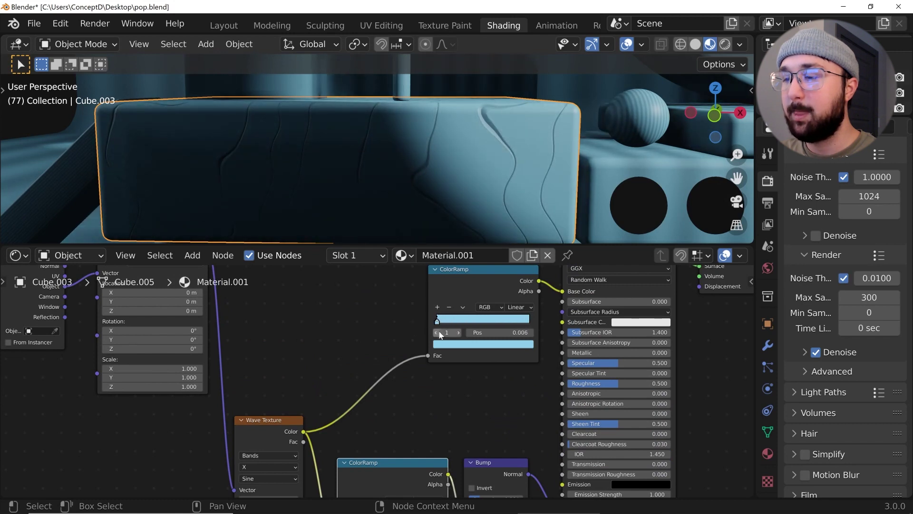
mouse_move(494, 333)
shift+mouse_down()
mouse_move(519, 333)
mouse_move(493, 333)
shift+mouse_up()
Look at the block's wavy grooves up close, return to the camera view and switch to the Layout workspace.
middle_drag(536, 164, 493, 184)
scroll(494, 184, up, 4)
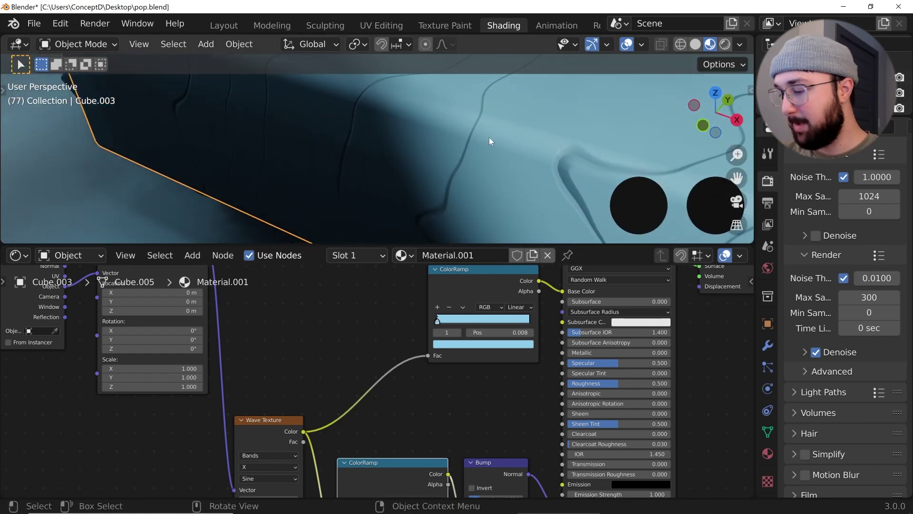
key(KP_0)
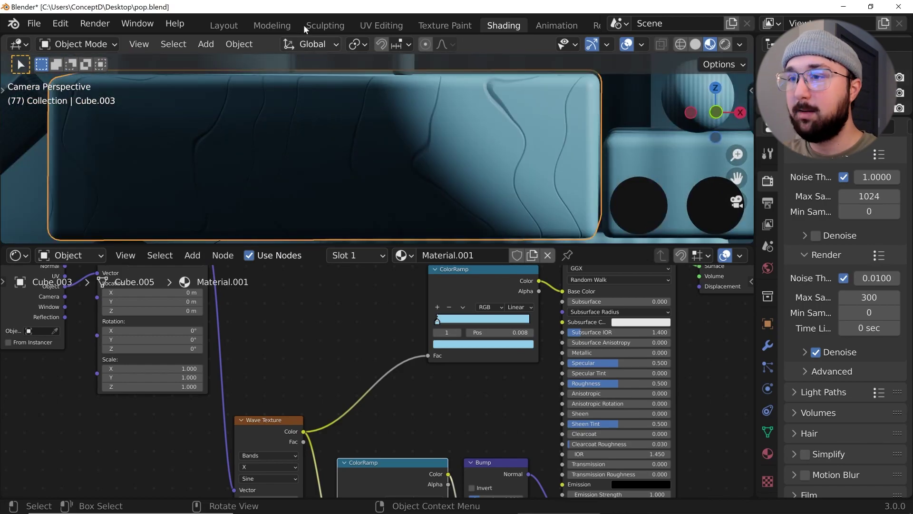
click(225, 26)
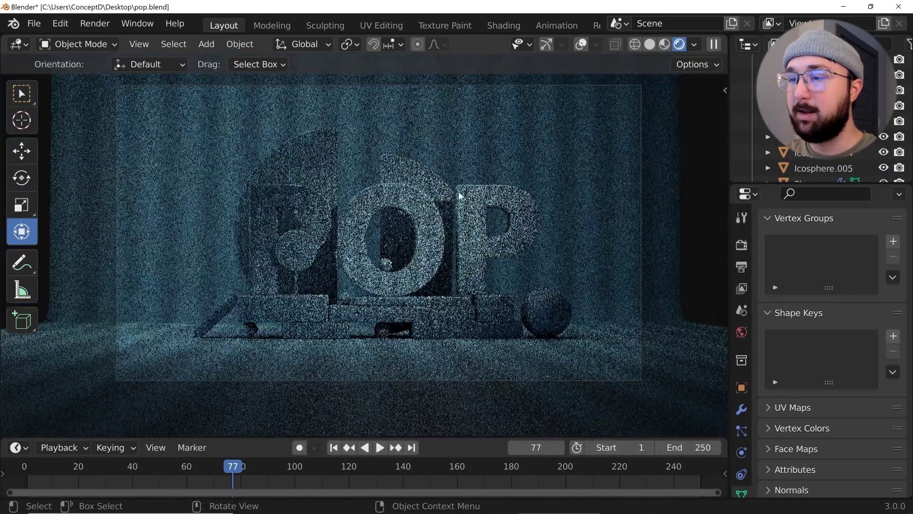
Examine the block's wavy grooves up close in the rendered view and return to the Shading workspace.
scroll(383, 314, up, 10)
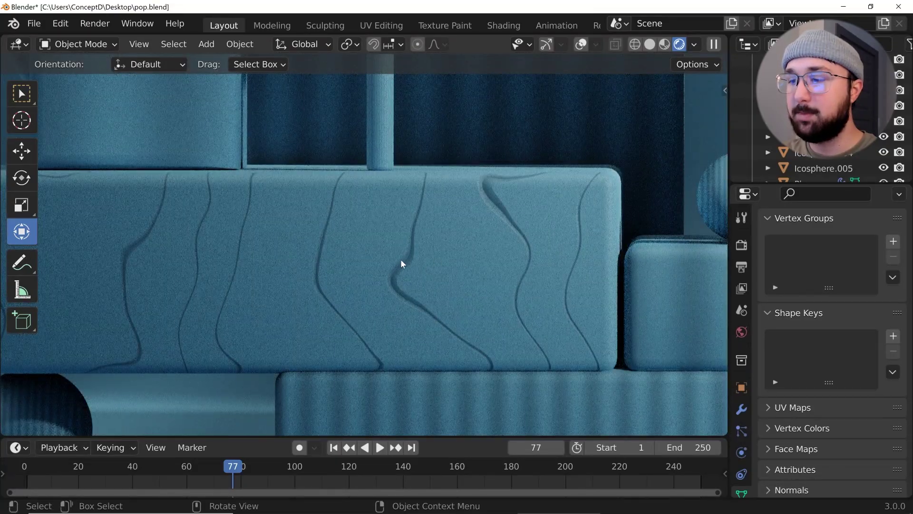
scroll(402, 282, down, 10)
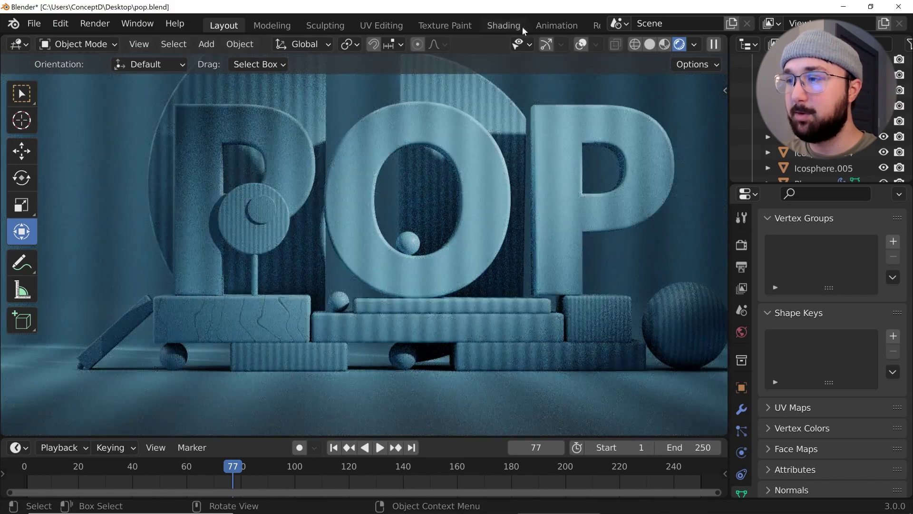
click(519, 27)
scroll(478, 148, down, 6)
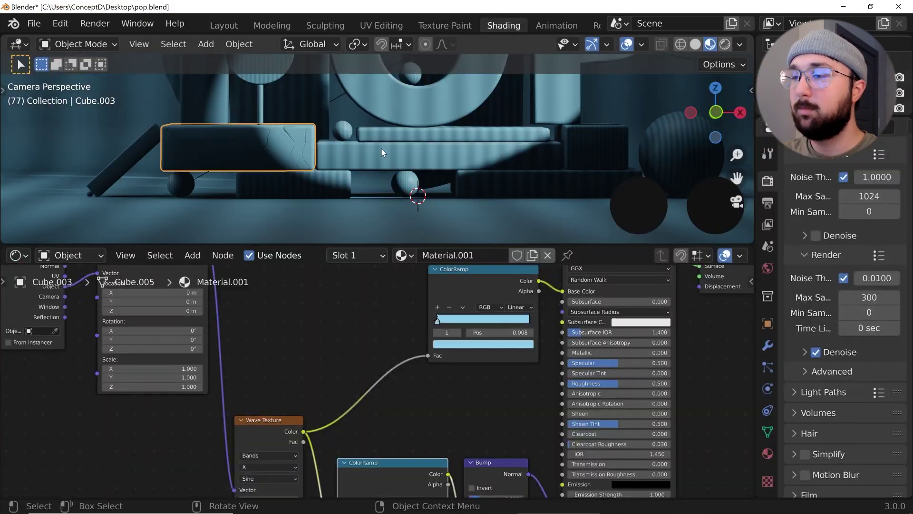
Give the long slab below the O its own single-user copy of the shared blue material.
click(426, 161)
scroll(393, 347, up, 5)
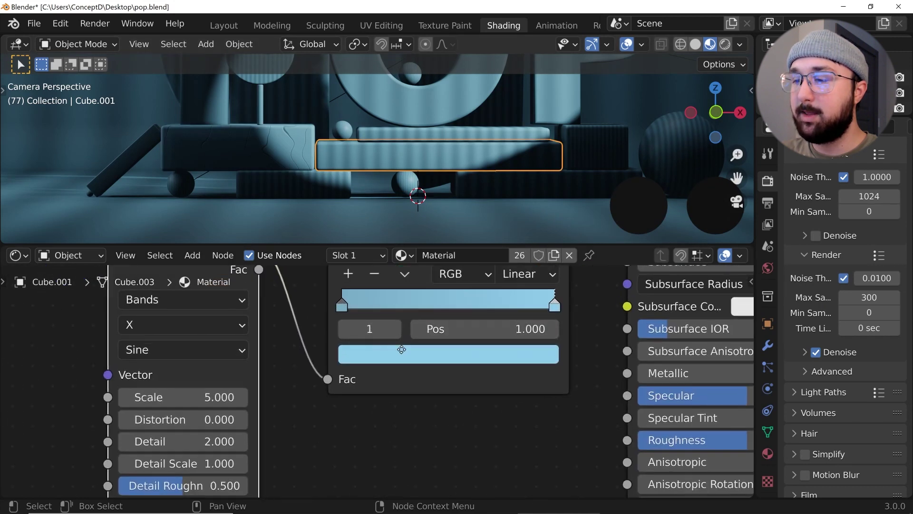
click(392, 366)
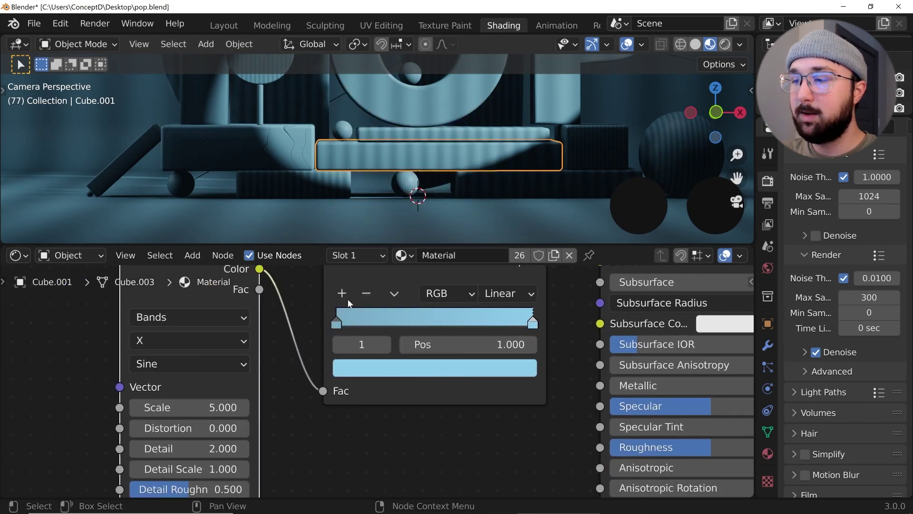
click(518, 256)
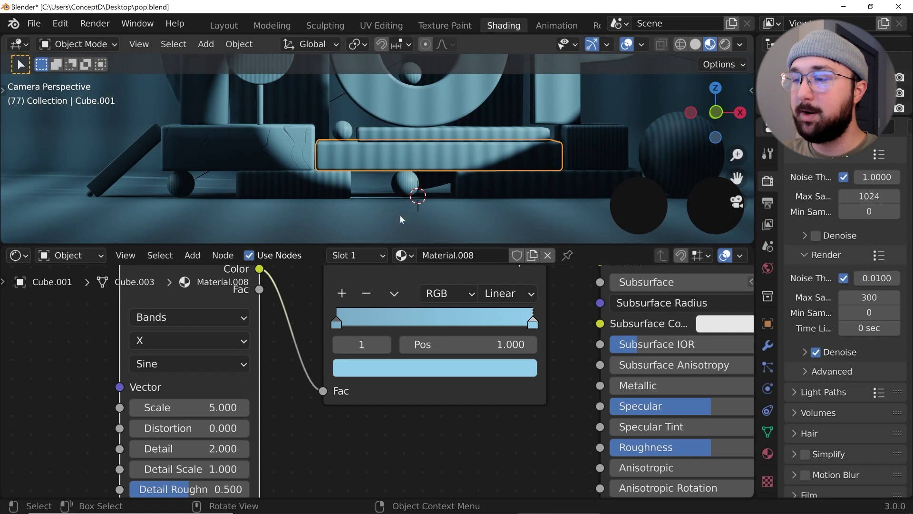
Set the slab ColorRamp's end stop to yellow-green D1EB3E and copy its hex value.
click(348, 376)
drag(363, 202, 363, 186)
click(429, 284)
key(ctrl+c)
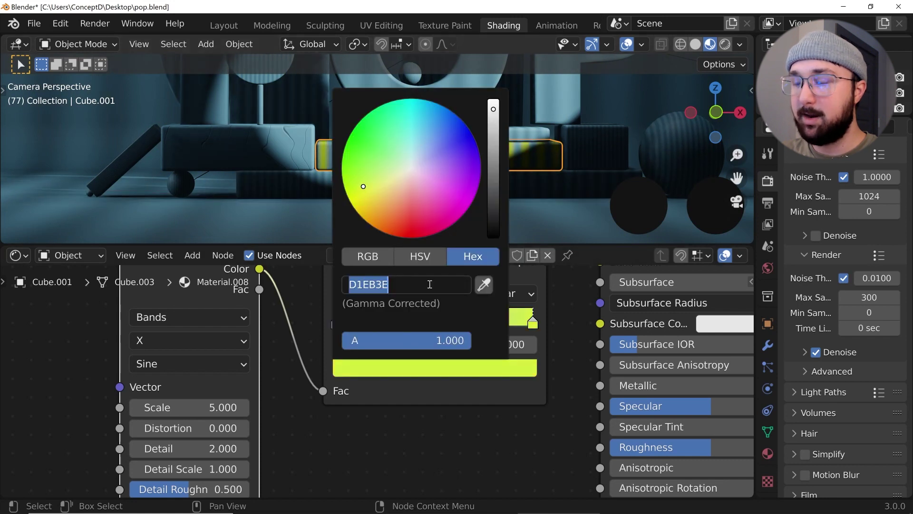
click(433, 424)
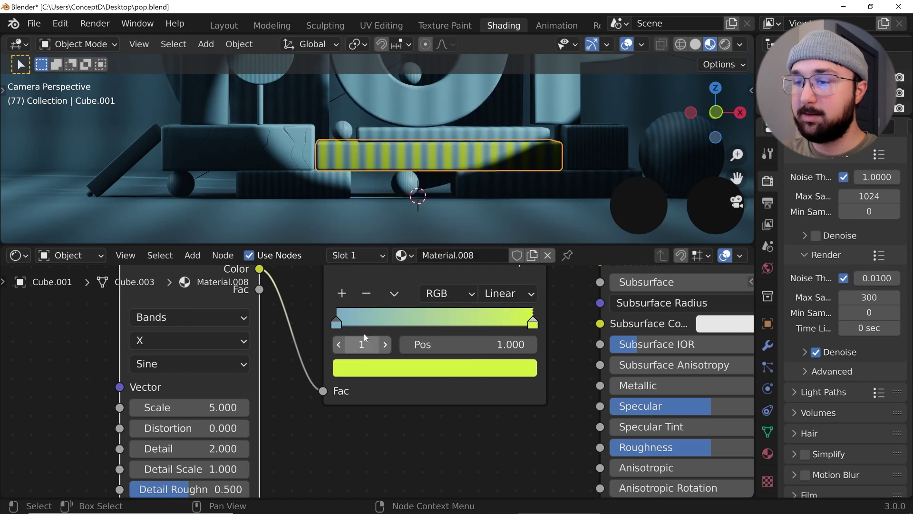
Apply the copied hex D1EB3E to the ColorRamp's start stop and darken it to BCD438.
click(336, 324)
click(388, 374)
click(447, 284)
key(ctrl+v)
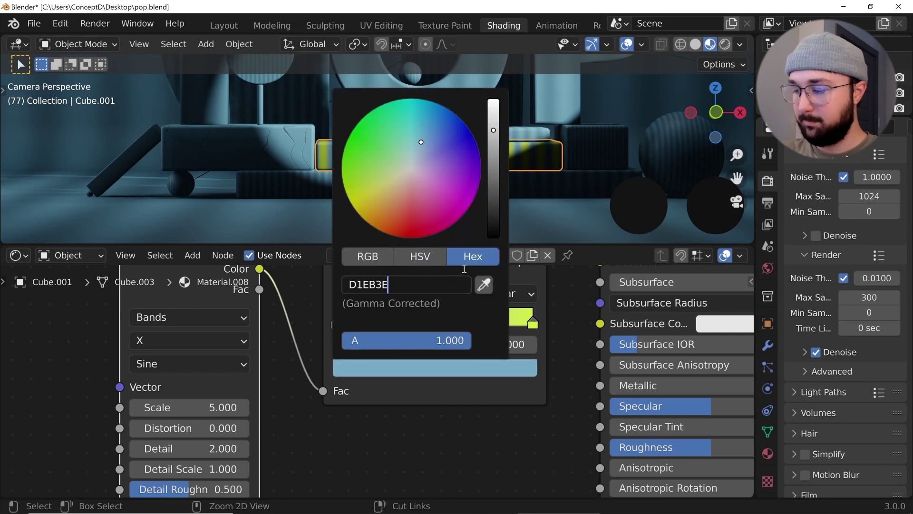
key(Return)
click(483, 369)
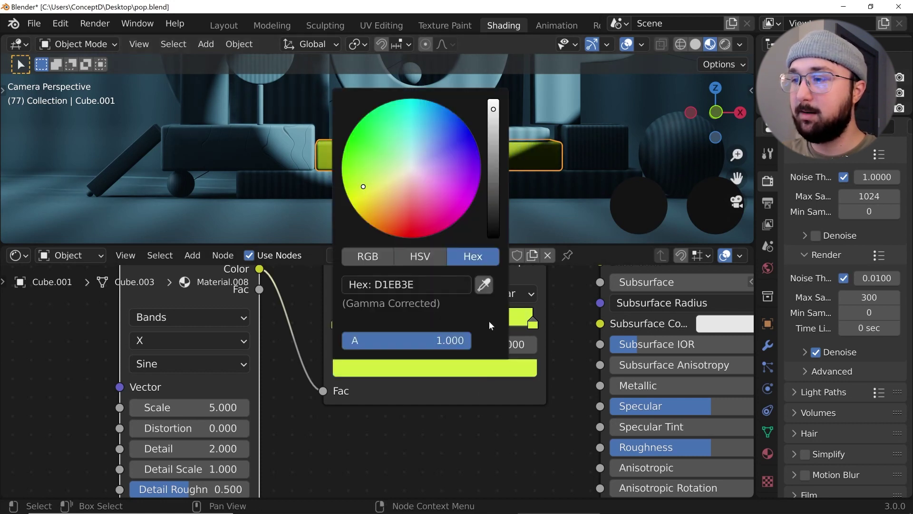
drag(496, 109, 493, 122)
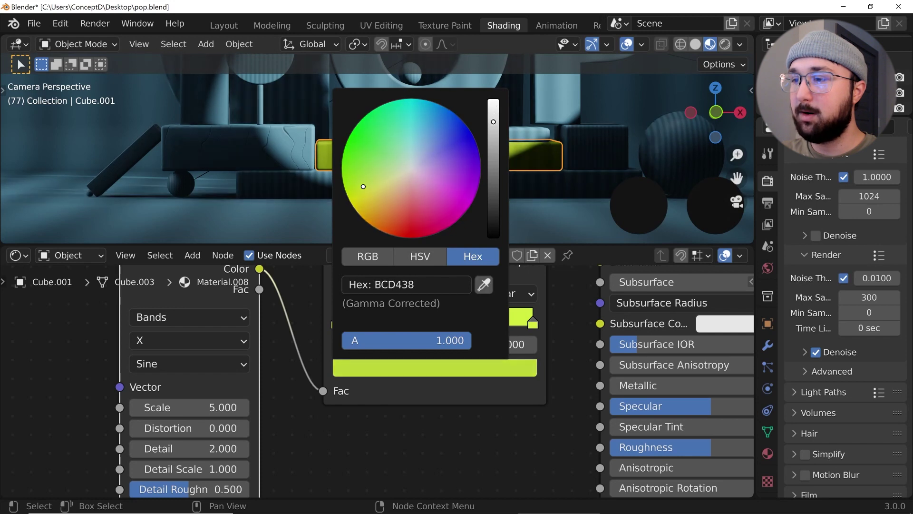
Delete the Wave Texture from the slab's material and add a Voronoi Texture node in its place.
scroll(280, 323, down, 6)
middle_drag(304, 314, 461, 349)
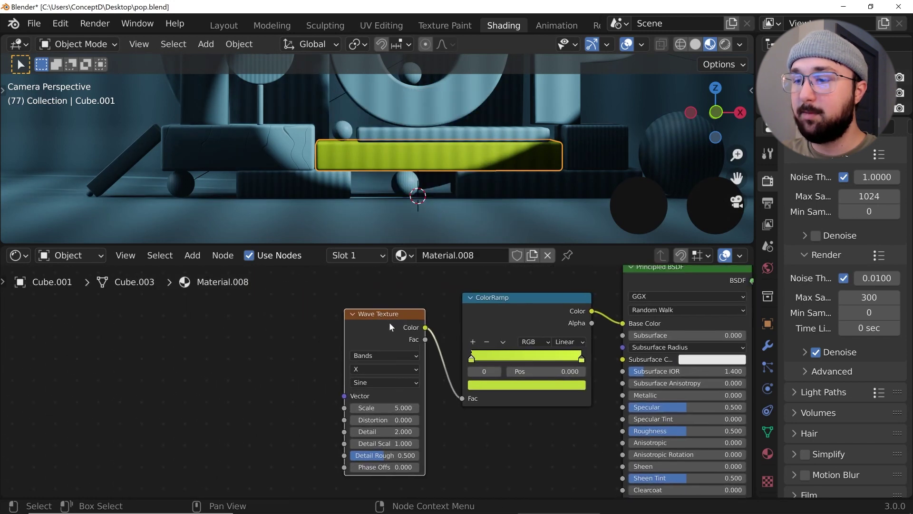
key(x)
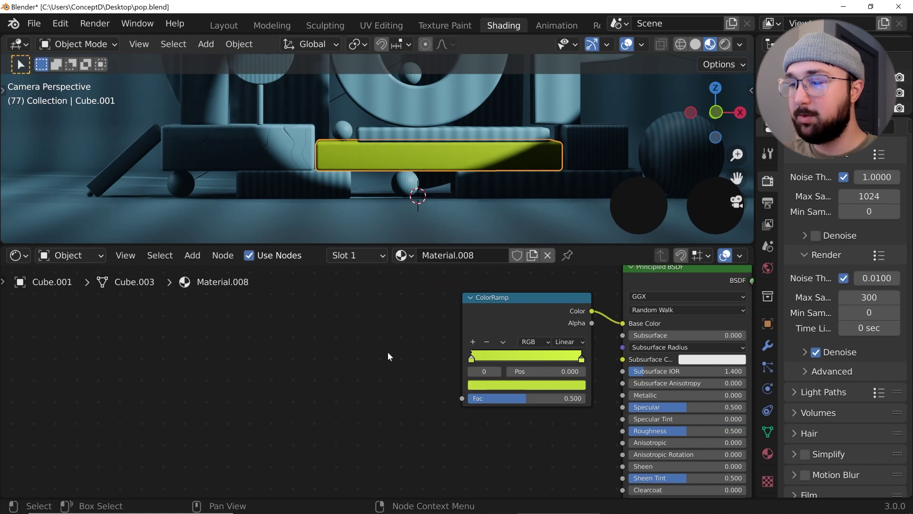
scroll(370, 332, up, 2)
key(shift+a)
click(364, 321)
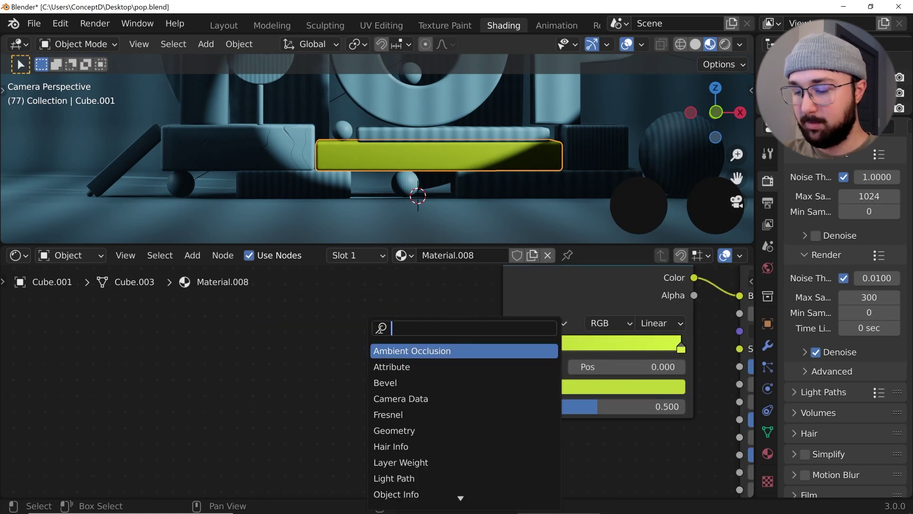
text(vor)
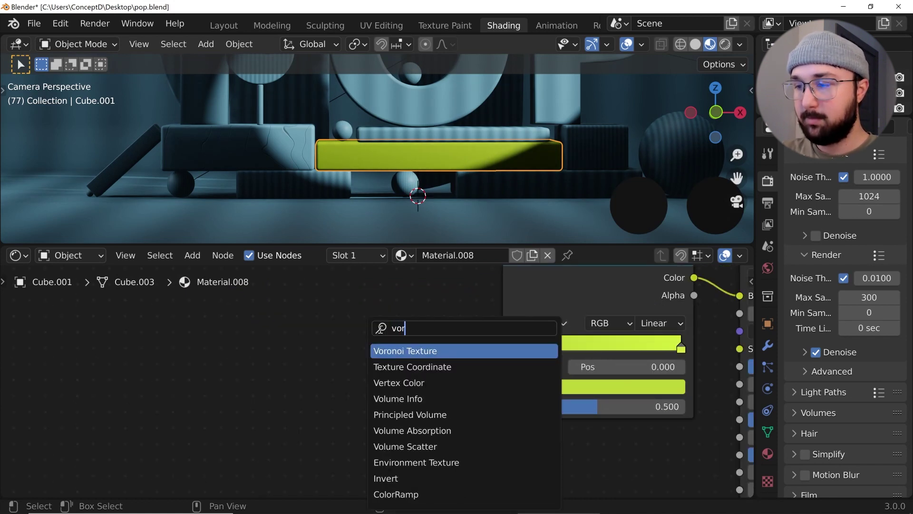
click(418, 350)
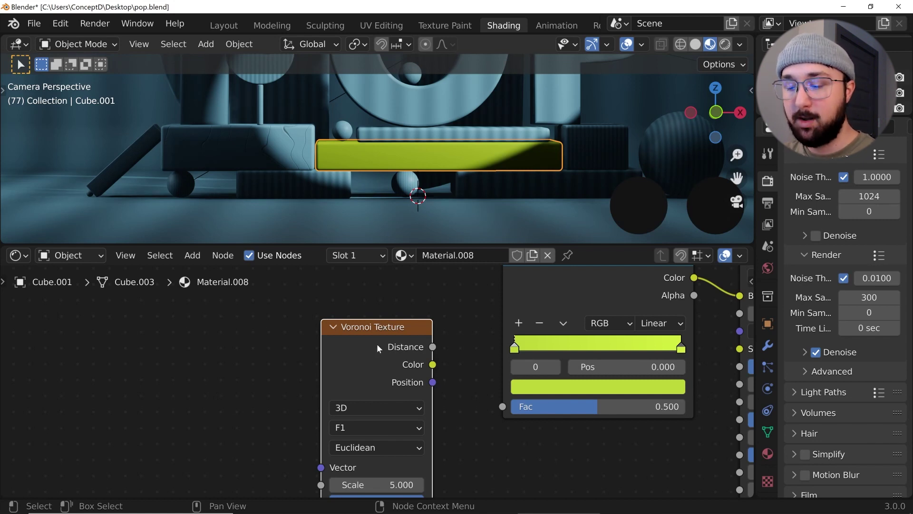
Add Texture Coordinate and Mapping nodes to the Voronoi Texture, reposition them and feed the Mapping vector from the Object coordinates.
key(ctrl+t)
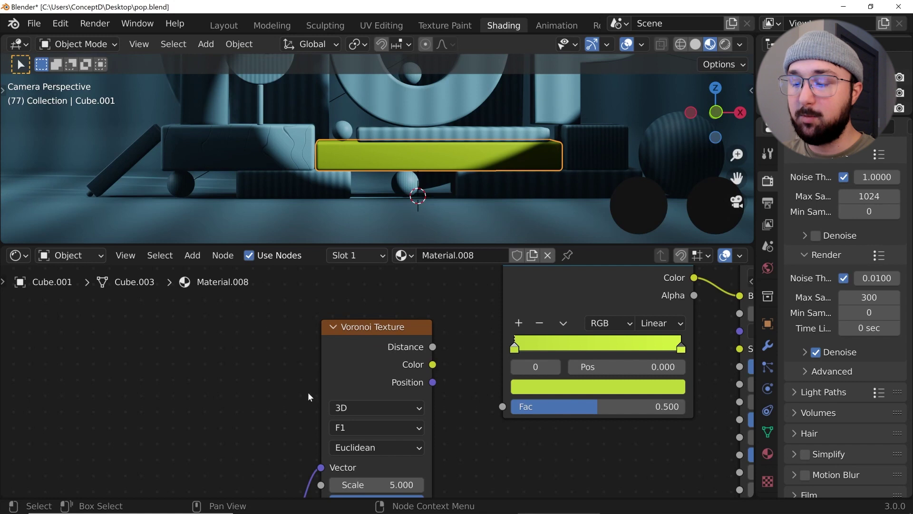
key(g)
click(335, 433)
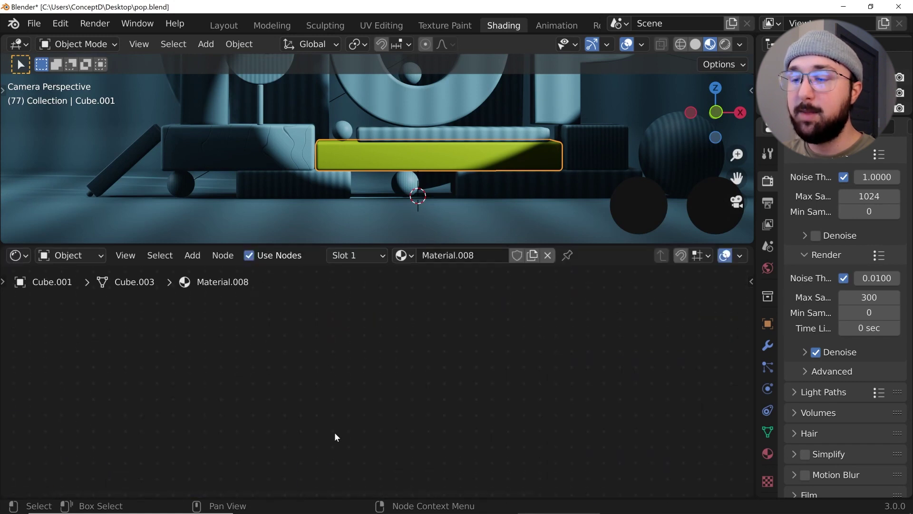
scroll(335, 436, down, 4)
key(g)
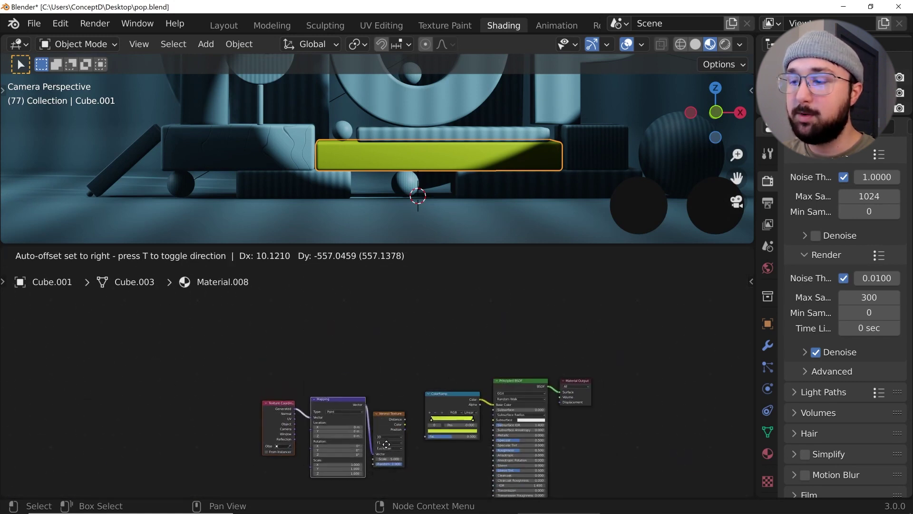
click(386, 444)
scroll(386, 444, up, 5)
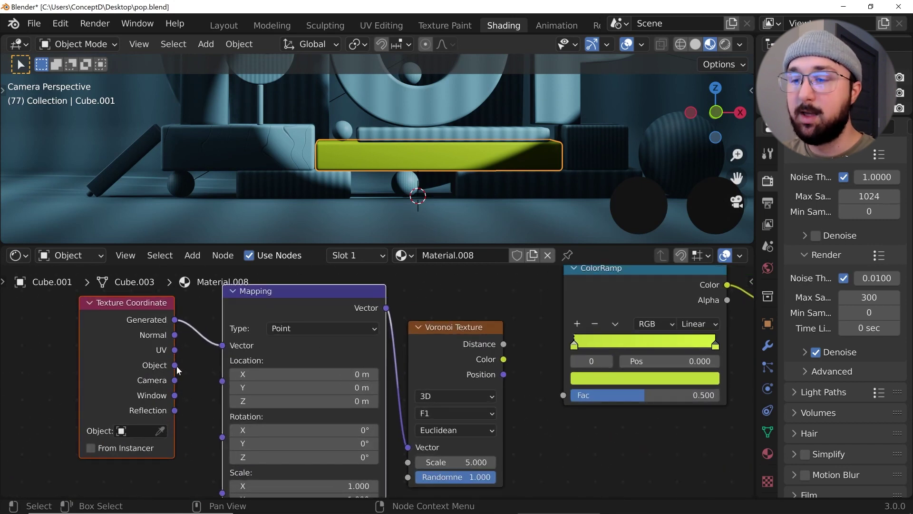
drag(176, 366, 222, 346)
middle_drag(486, 349, 421, 336)
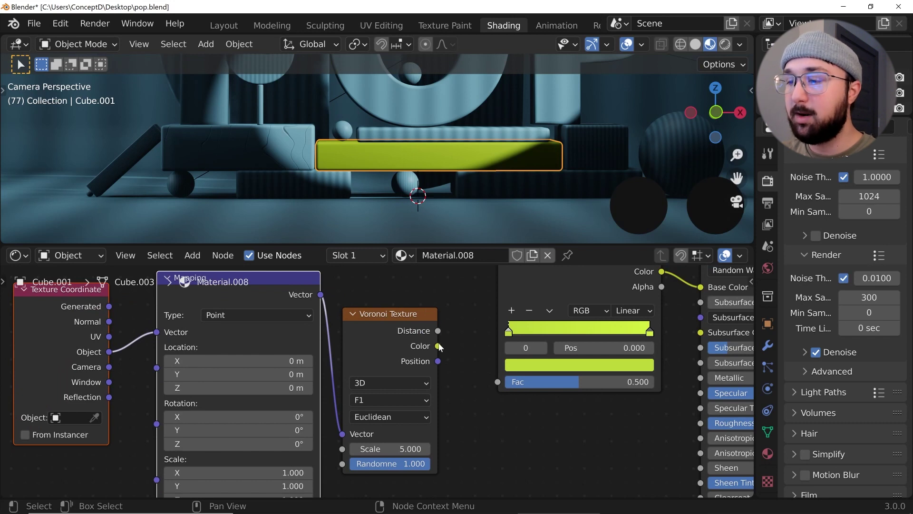
Connect the Voronoi Texture's color to the ColorRamp's factor and set the Voronoi scale to 84.
drag(439, 346, 446, 341)
drag(494, 379, 497, 380)
scroll(463, 199, up, 5)
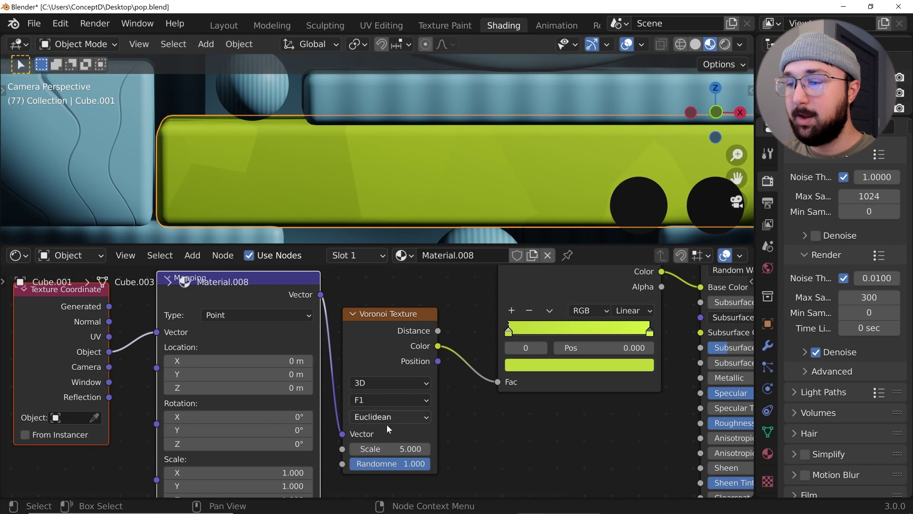
drag(390, 448, 434, 448)
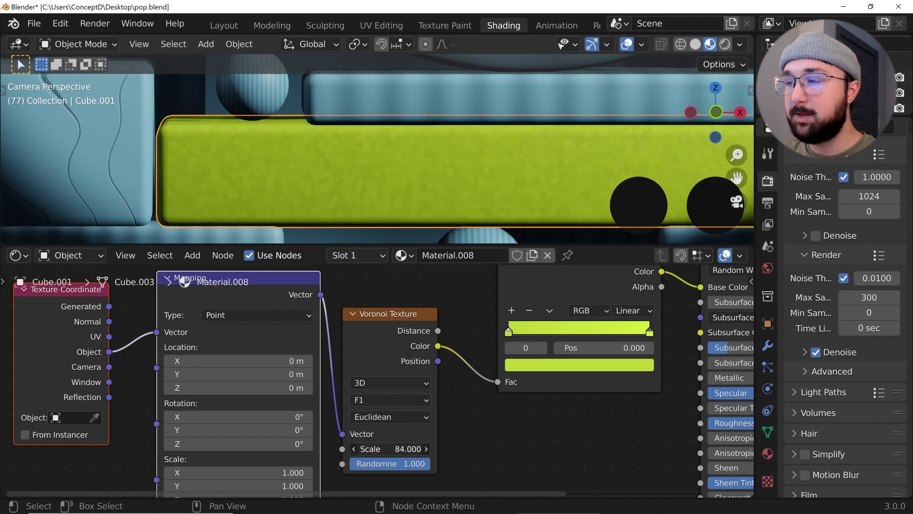
Add a Bump node below the ColorRamp and connect its output to the Principled BSDF's Normal input.
scroll(469, 342, down, 2)
key(shift+a)
click(468, 337)
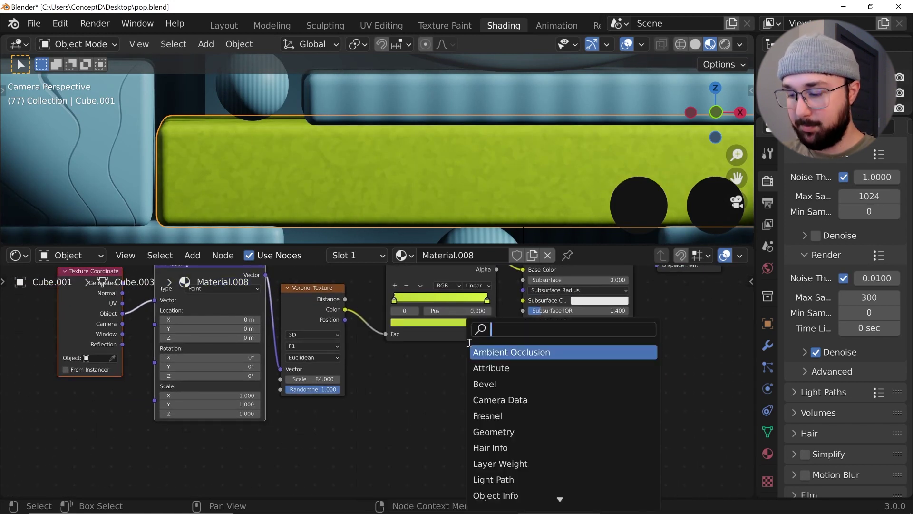
text(bump)
click(483, 350)
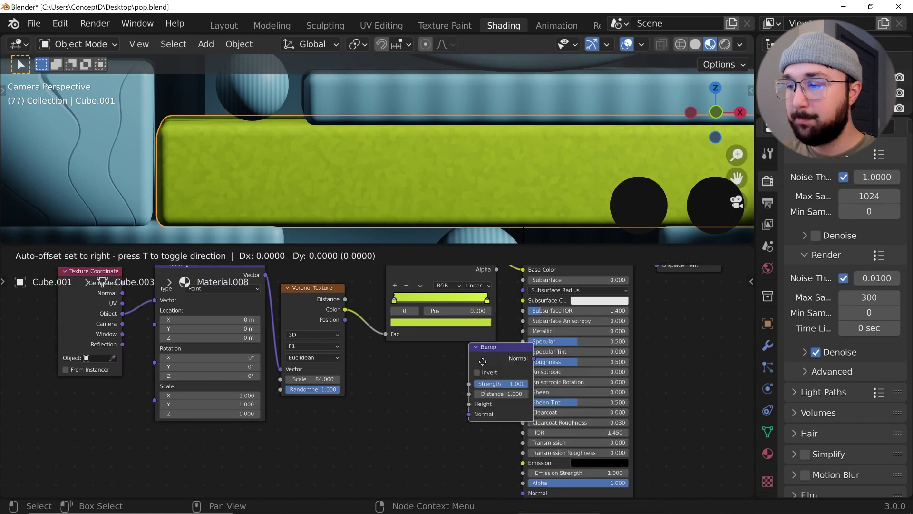
click(470, 422)
middle_drag(469, 422, 485, 356)
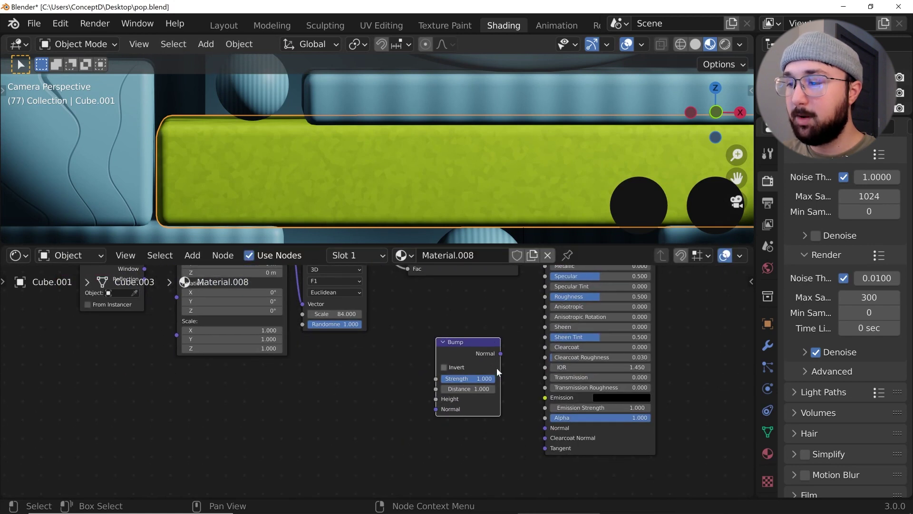
drag(501, 353, 544, 427)
Connect the Voronoi Texture's color to the Bump node's Height input.
middle_drag(436, 362, 435, 384)
scroll(376, 380, down, 2)
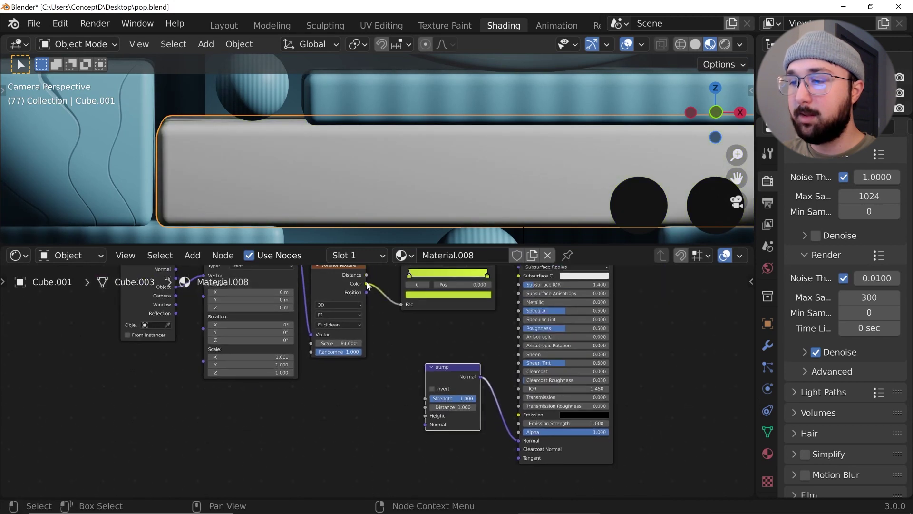
drag(367, 284, 414, 358)
drag(425, 418, 425, 416)
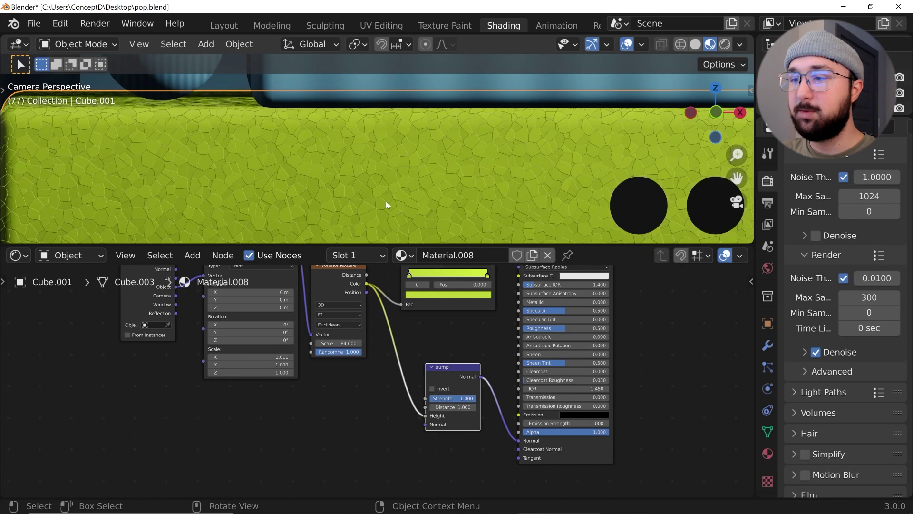
Lower the Bump strength to about 0.213 and the Voronoi scale to about 40.29.
scroll(490, 415, up, 2)
drag(480, 404, 460, 404)
scroll(373, 207, down, 2)
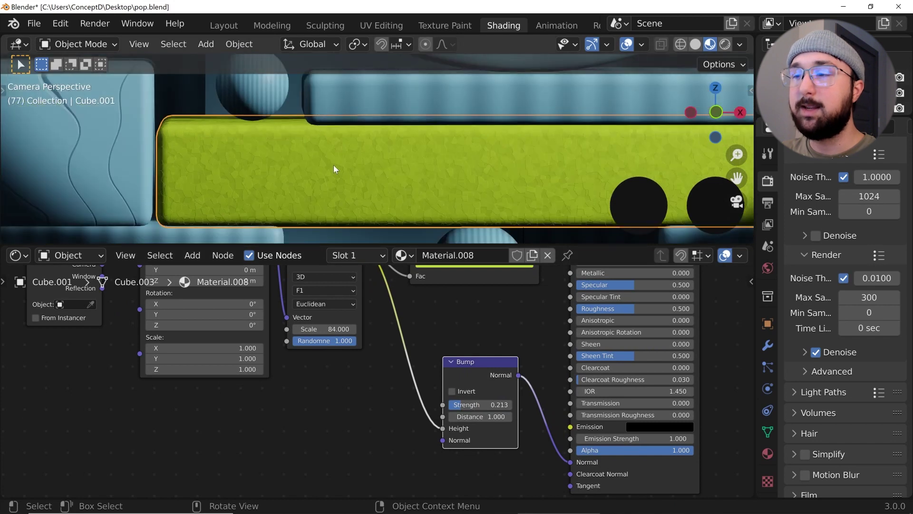
scroll(333, 165, down, 3)
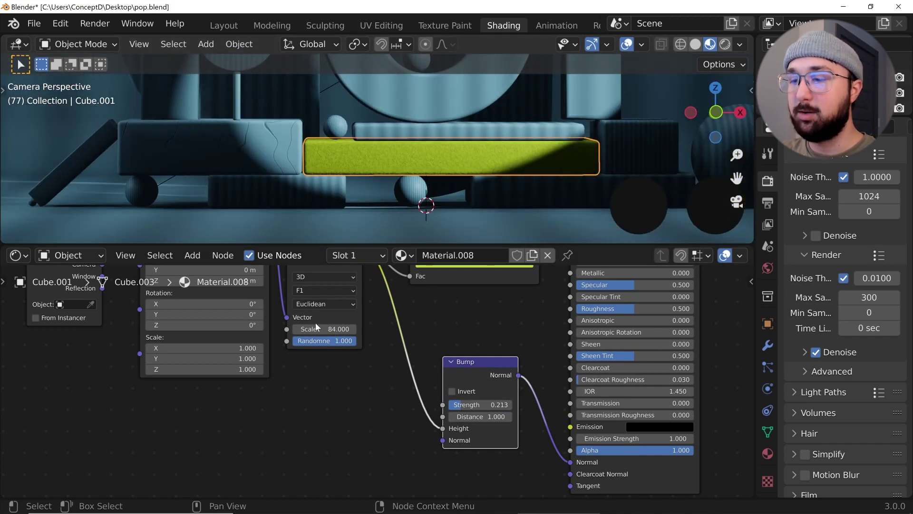
drag(315, 326, 288, 325)
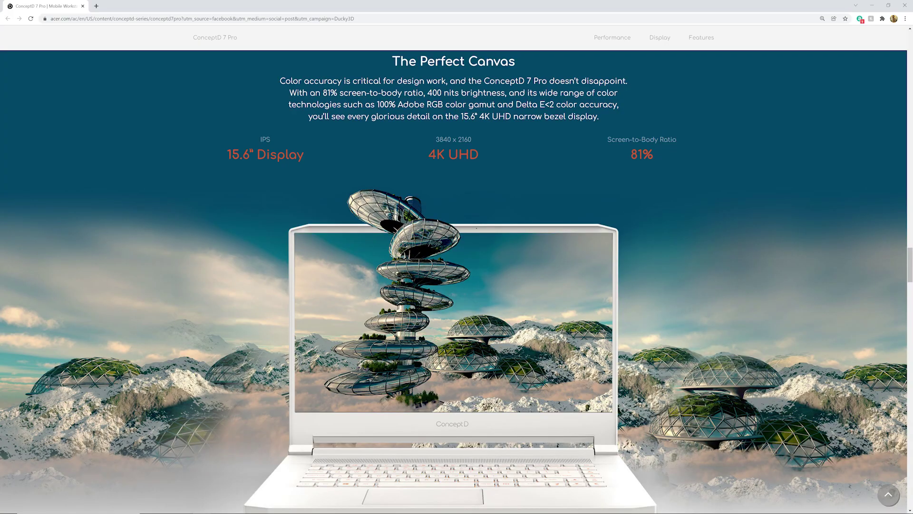
scroll(457, 281, down, 6)
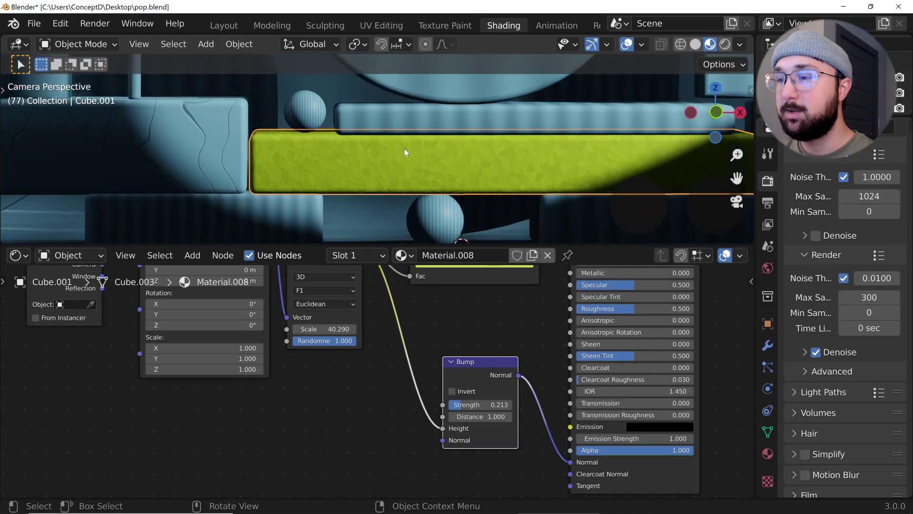
Give the thin slab resting on the green slab its own single-user copy of the shared blue material.
click(448, 120)
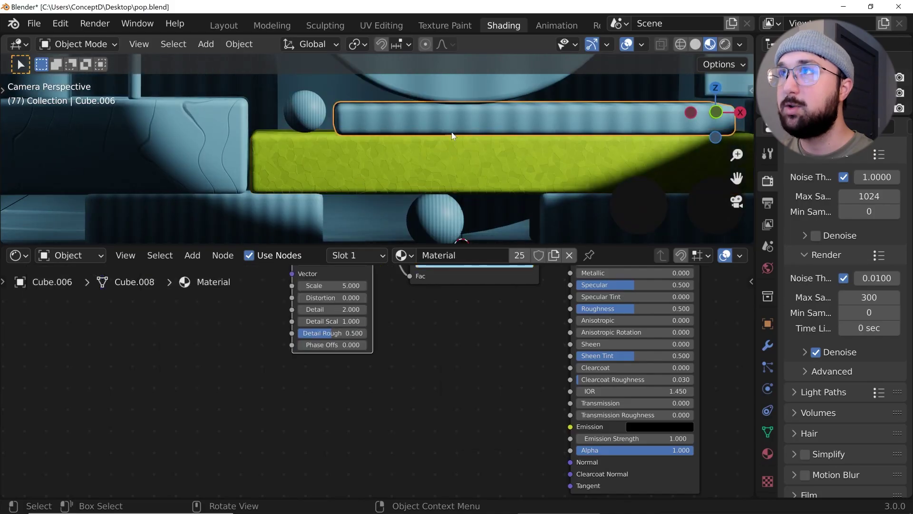
shift+middle_drag(487, 134, 367, 164)
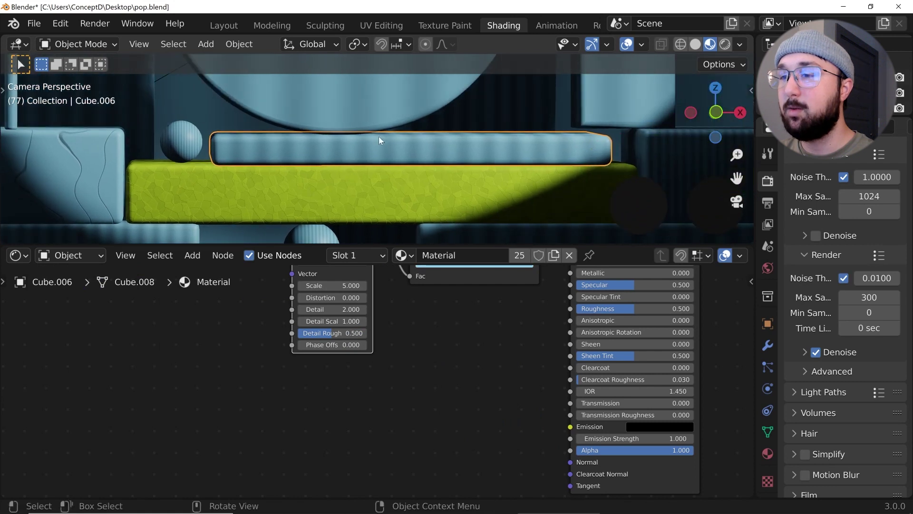
click(526, 260)
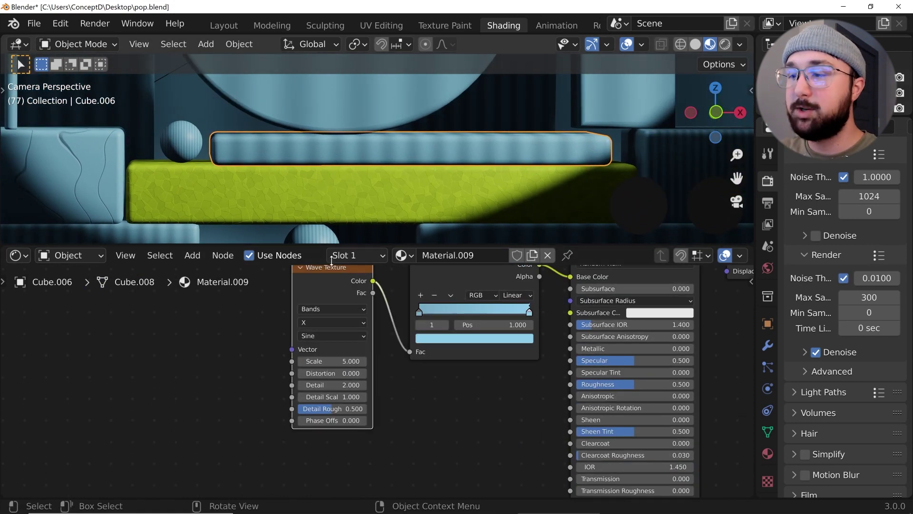
Replace the slab material's Wave Texture node with a Noise Texture node placed before the ColorRamp.
scroll(287, 309, up, 2)
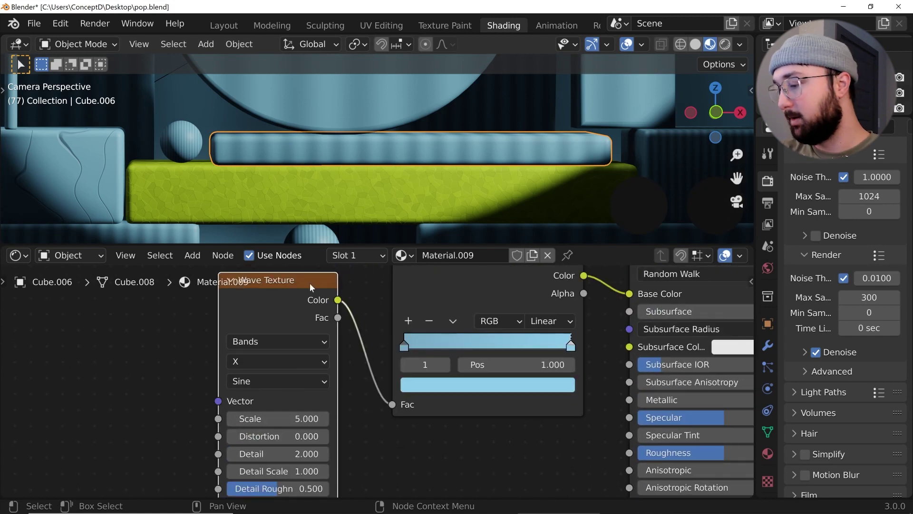
key(x)
key(shift+a)
click(323, 294)
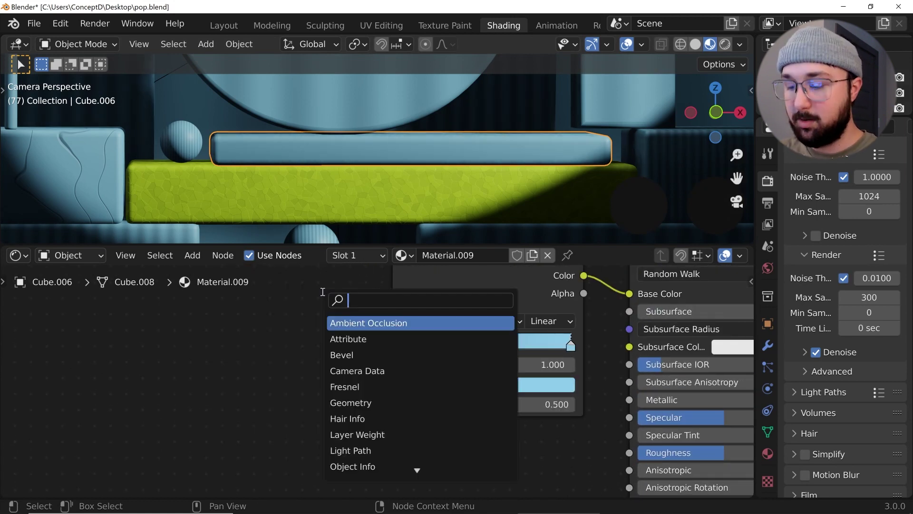
text(b)
key(BackSpace)
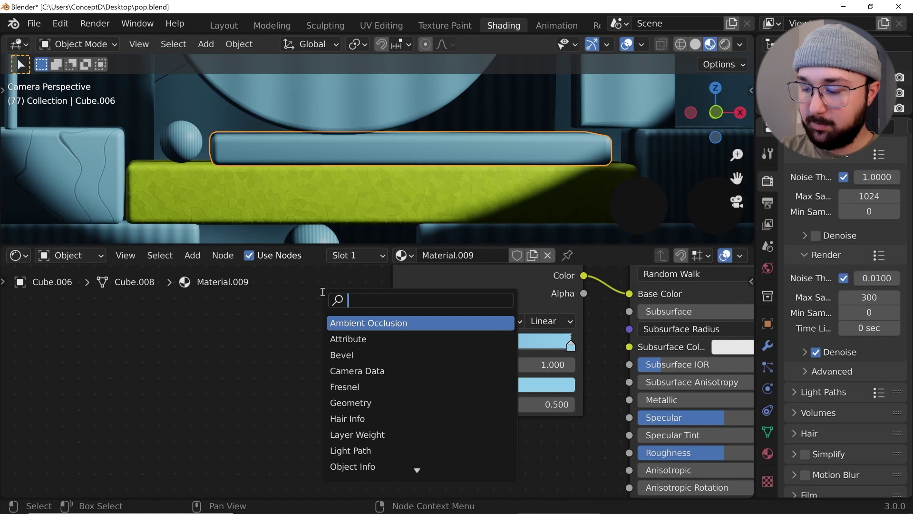
text(noi)
click(340, 339)
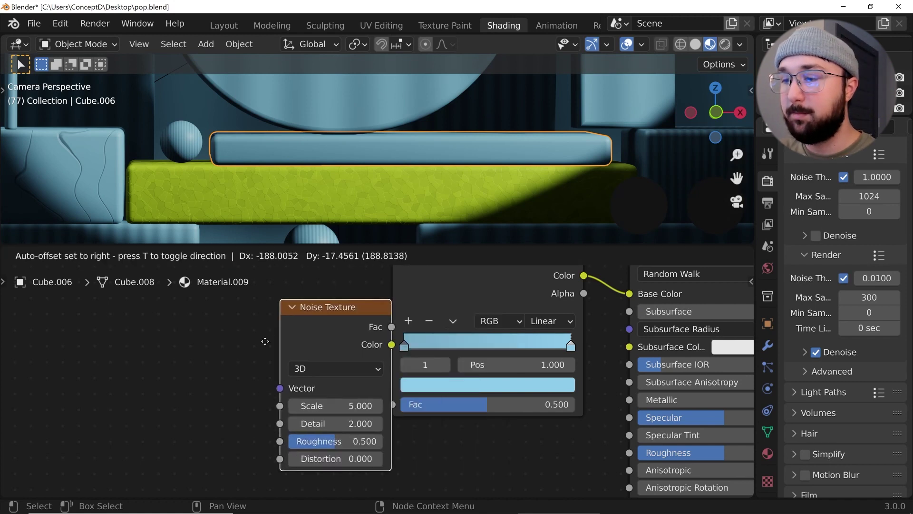
click(225, 343)
Add Texture Coordinate and Mapping nodes to the Noise Texture and feed the Mapping node from the Object coordinates.
key(ctrl+t)
scroll(206, 373, down, 2)
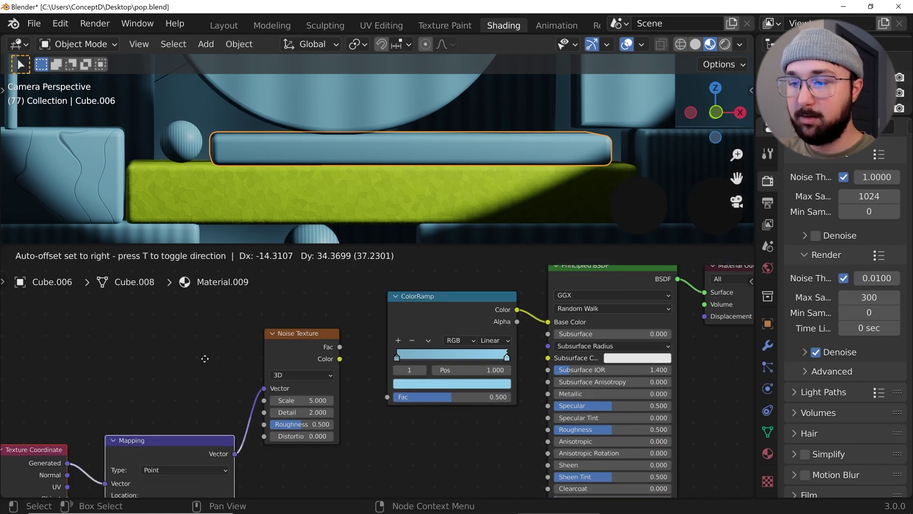
click(112, 406)
drag(81, 415, 118, 399)
scroll(313, 390, up, 3)
middle_drag(351, 317, 339, 312)
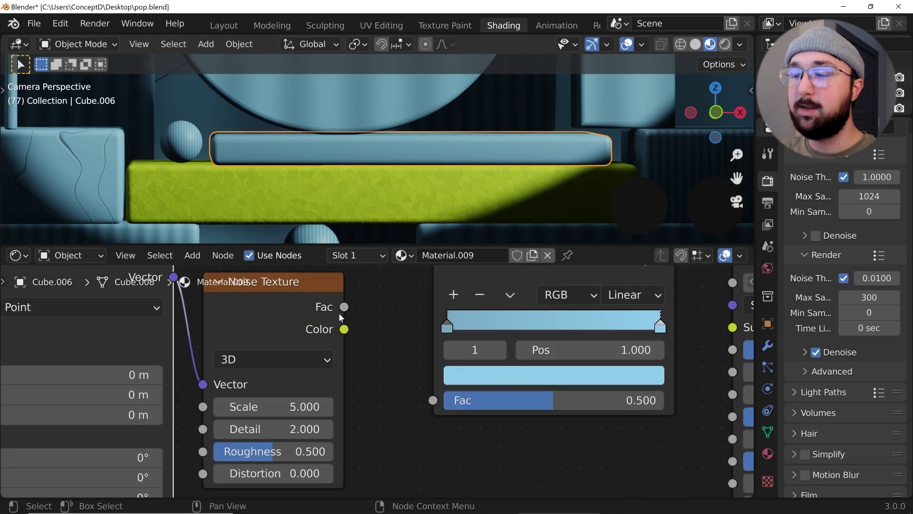
Connect the Noise Texture's Fac output to the ColorRamp's Fac input and raise the noise scale to about 149.9.
drag(345, 308, 433, 400)
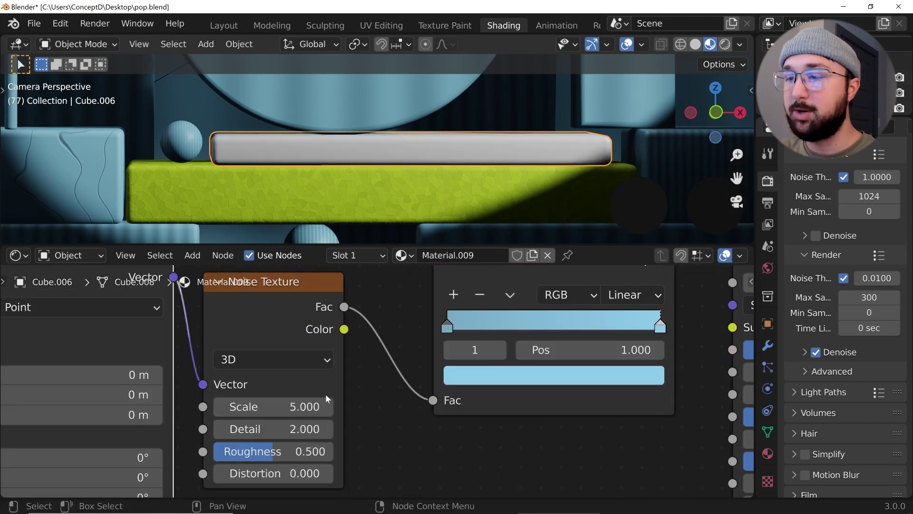
scroll(424, 176, up, 5)
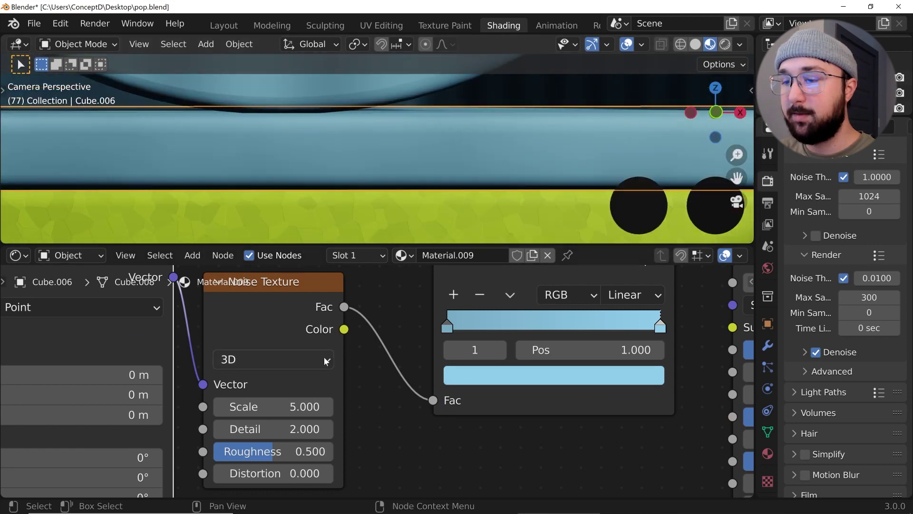
drag(273, 407, 347, 388)
Add a Bump node below the ColorRamp, beside the lower inputs of the Principled BSDF.
scroll(529, 401, down, 2)
scroll(529, 401, down, 3)
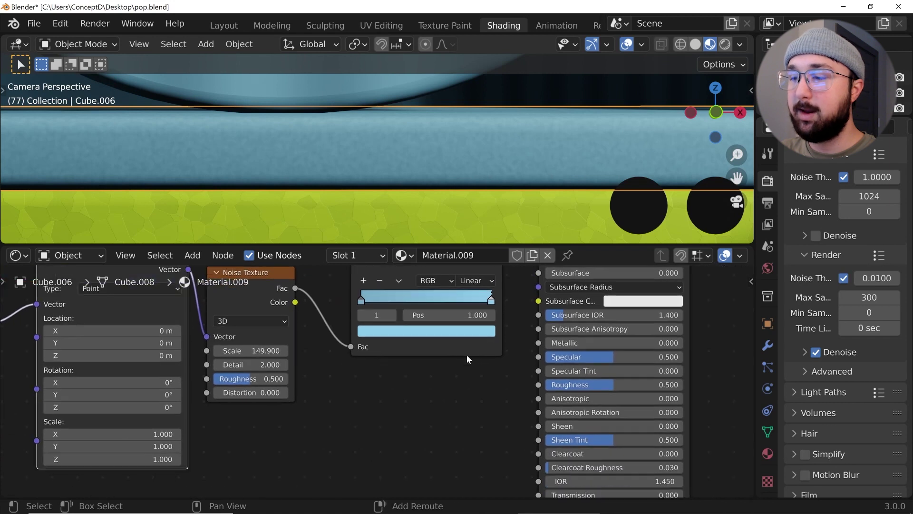
scroll(453, 340, up, 4)
key(shift+a)
click(439, 338)
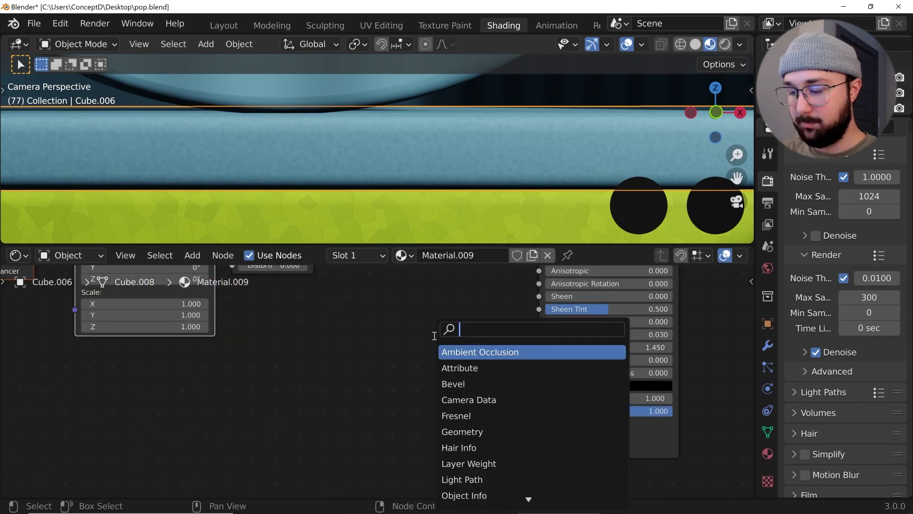
text(bum)
click(451, 352)
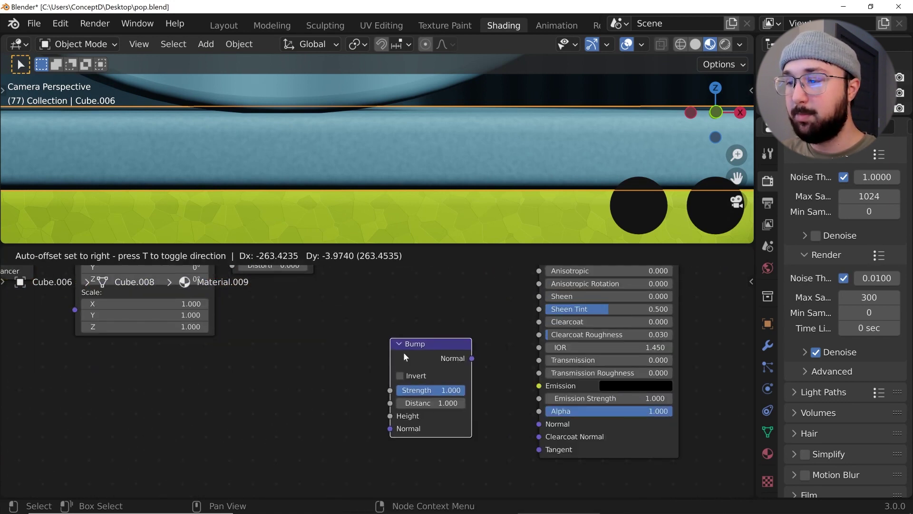
click(401, 358)
Move the Texture Coordinate, Mapping and Noise Texture nodes farther from the ColorRamp to make room for another node.
scroll(375, 360, down, 6)
middle_drag(180, 323, 221, 347)
drag(144, 317, 359, 334)
key(g)
click(220, 352)
Add a second ColorRamp node just before the Bump node.
scroll(344, 364, up, 4)
key(shift+a)
click(352, 345)
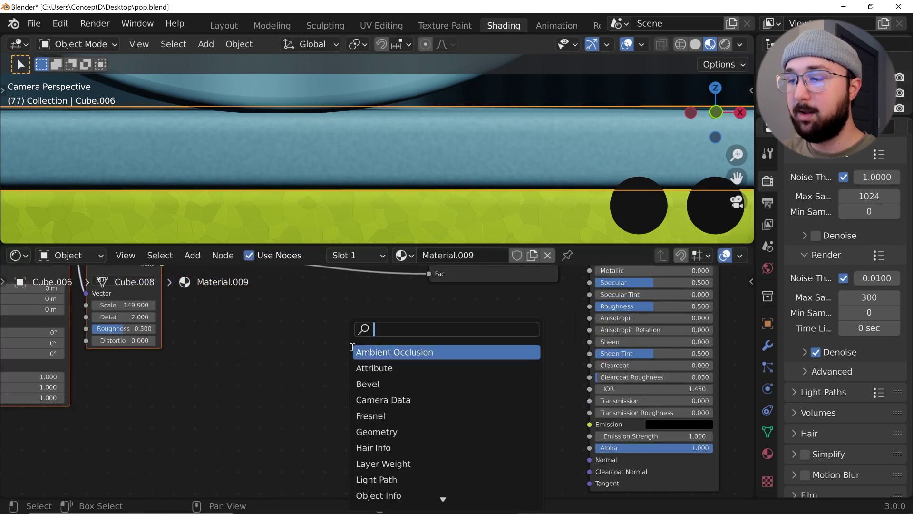
text(col)
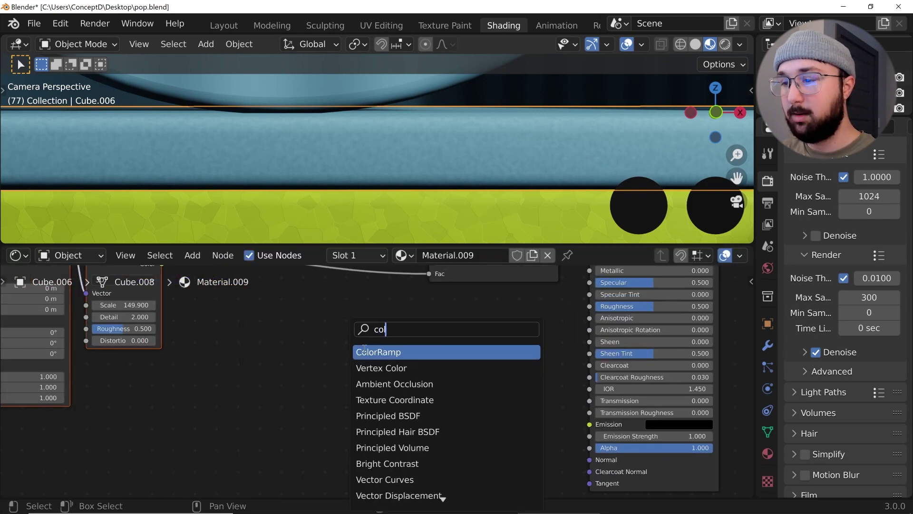
click(366, 350)
click(312, 396)
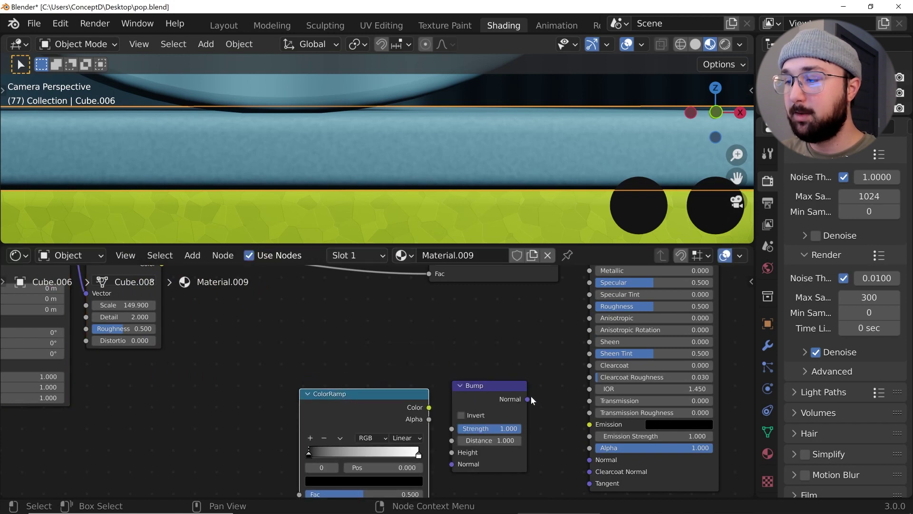
Wire the Noise Texture's Fac through the new ColorRamp into the Bump height, and the Bump output into the Principled BSDF's Normal.
drag(529, 398, 599, 465)
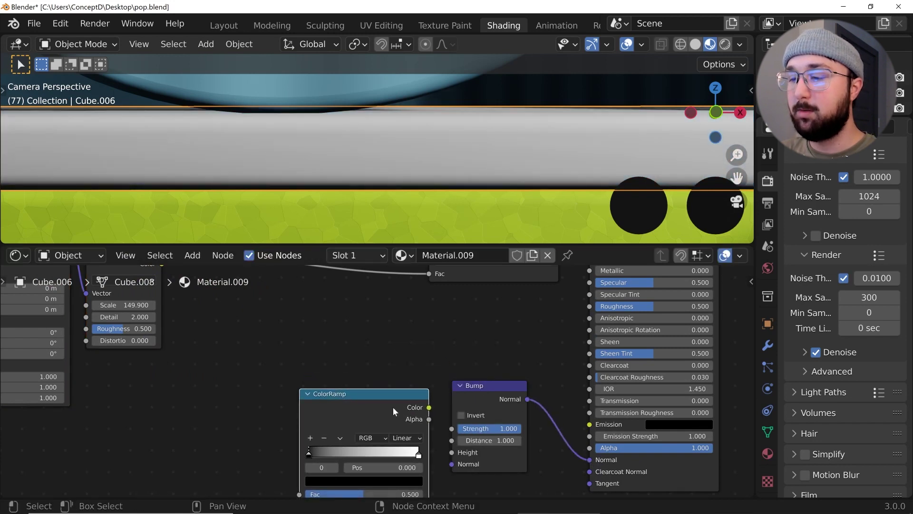
drag(393, 406, 449, 448)
middle_drag(252, 295, 341, 304)
drag(273, 289, 366, 464)
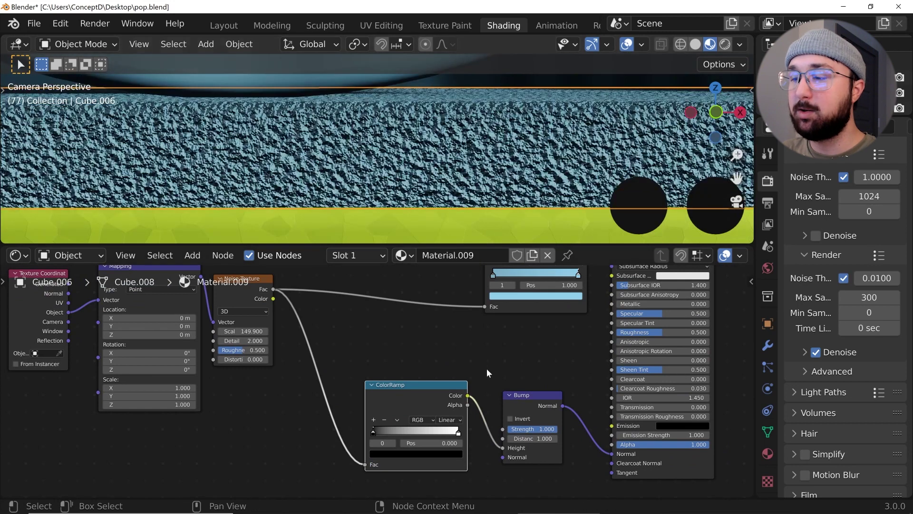
Lower the Bump node's strength to about 0.272.
drag(532, 429, 513, 429)
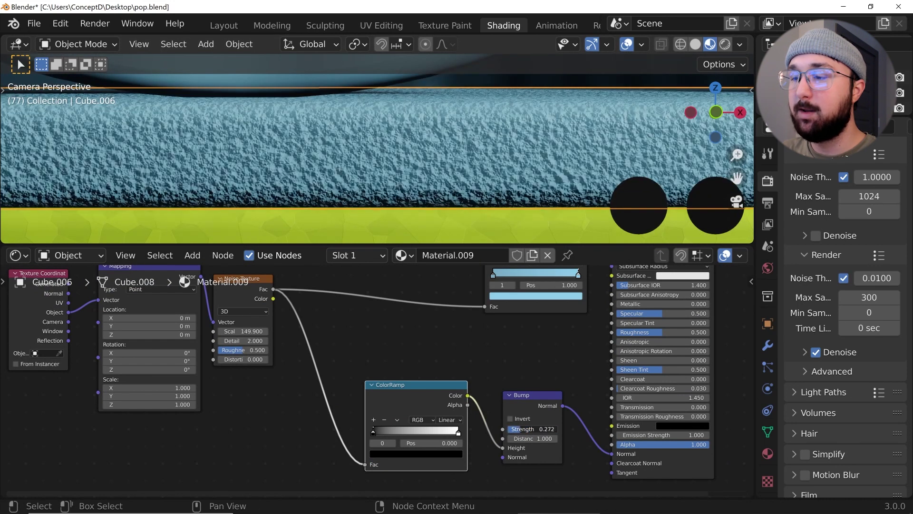
scroll(416, 440, up, 3)
scroll(349, 382, down, 5)
scroll(268, 338, up, 4)
Reposition the Noise Texture node near the second ColorRamp, then set its detail to 15 and roughness to about 0.841.
middle_drag(268, 339, 369, 420)
click(316, 290)
drag(316, 290, 364, 420)
middle_drag(457, 364, 508, 270)
middle_drag(431, 380, 419, 343)
click(411, 363)
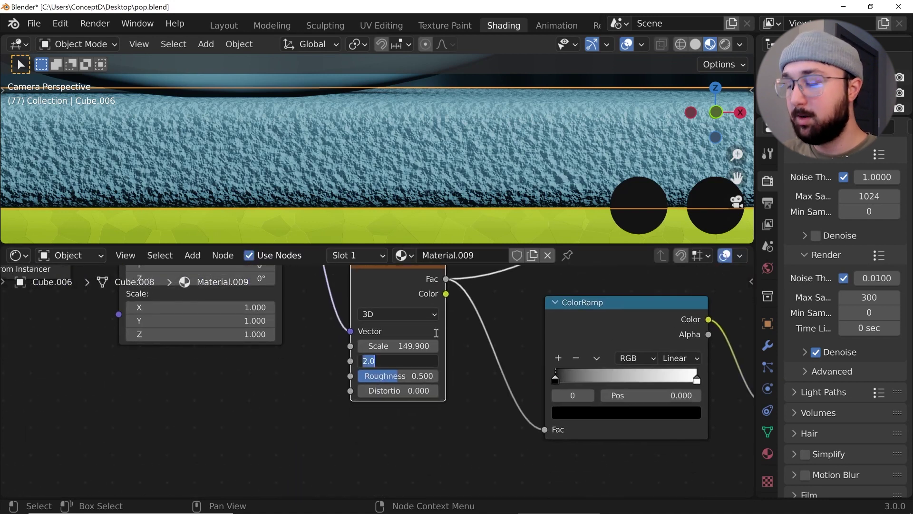
text(3.3)
key(Return)
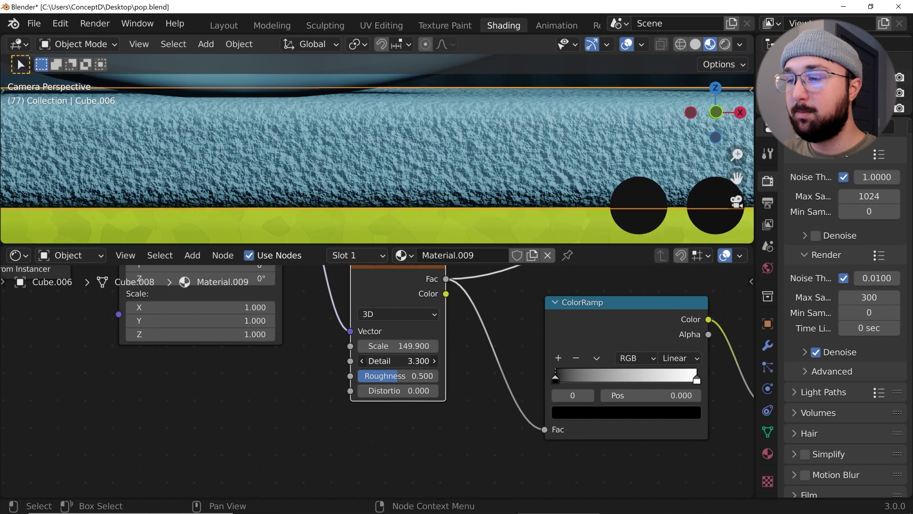
drag(400, 360, 425, 376)
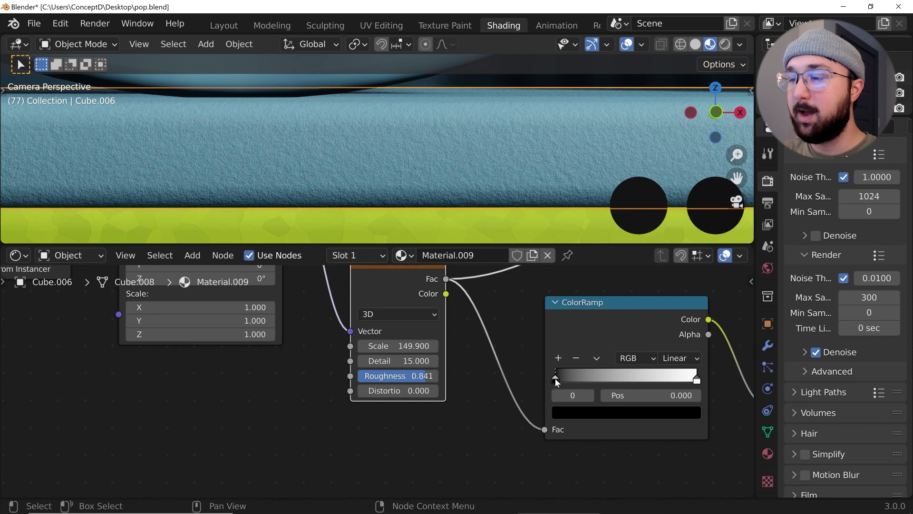
Tighten the second ColorRamp by moving the black stop to about 0.483 and the white stop to about 0.508.
drag(555, 378, 626, 379)
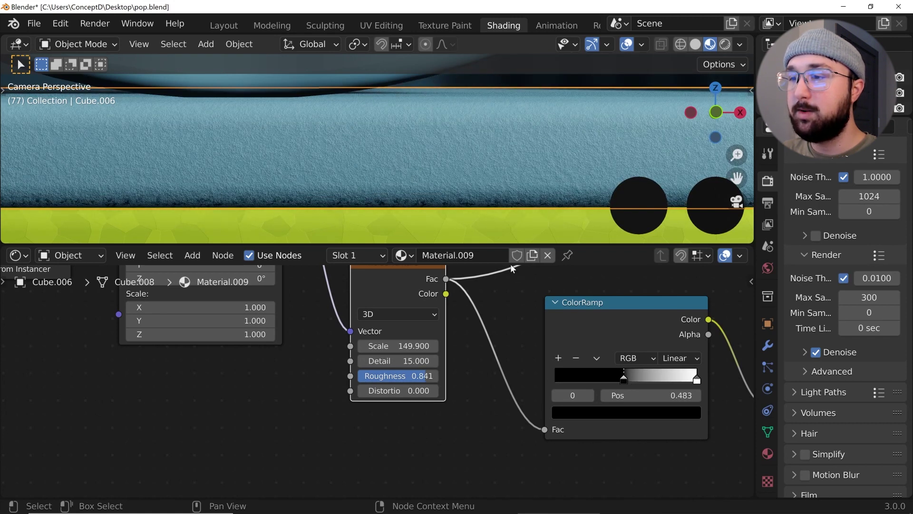
scroll(512, 269, up, 1)
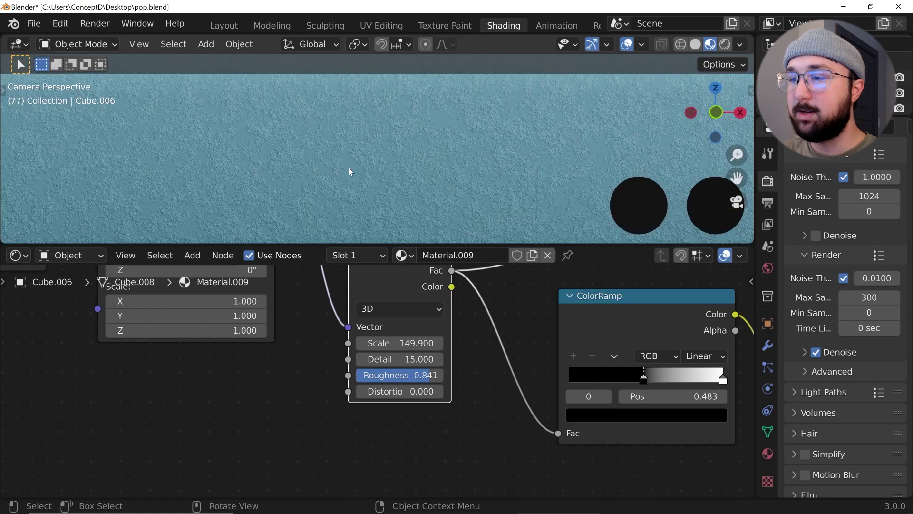
drag(722, 379, 640, 379)
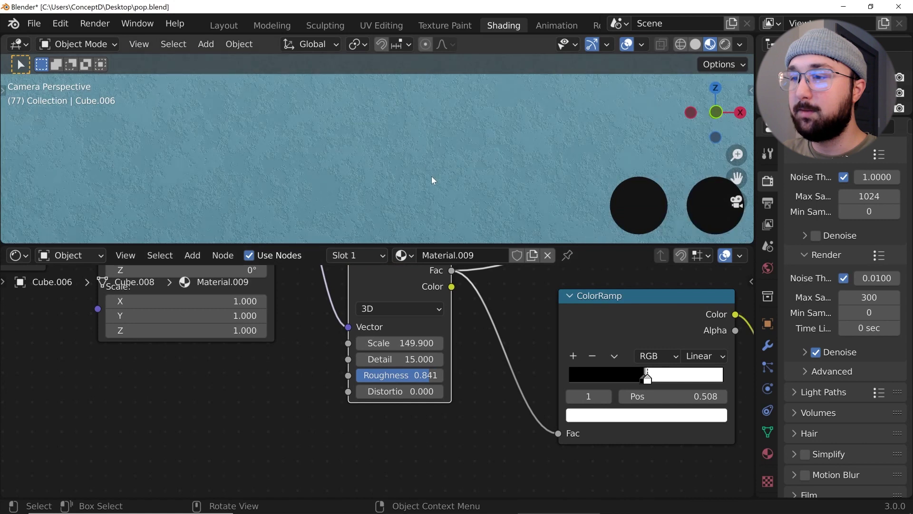
Examine the thin slab's noise bump up close and from the full view of the POP scene.
scroll(386, 139, down, 10)
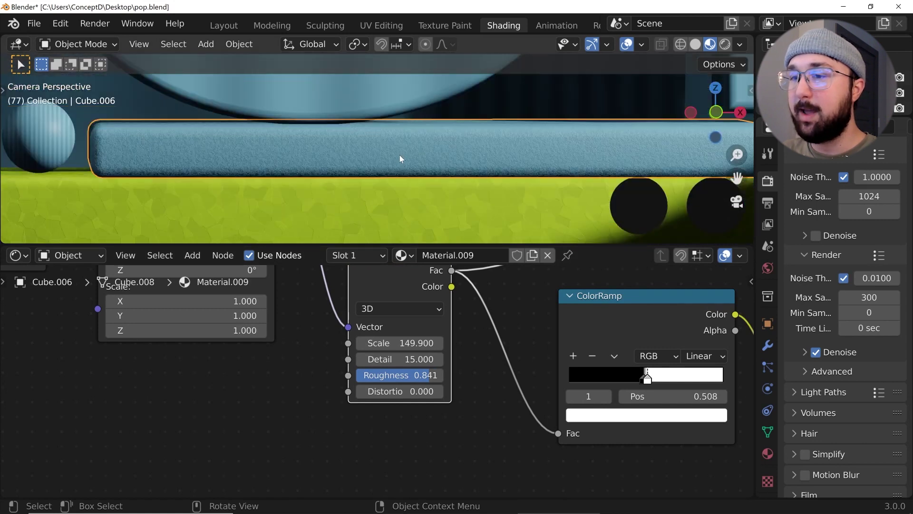
scroll(287, 154, up, 10)
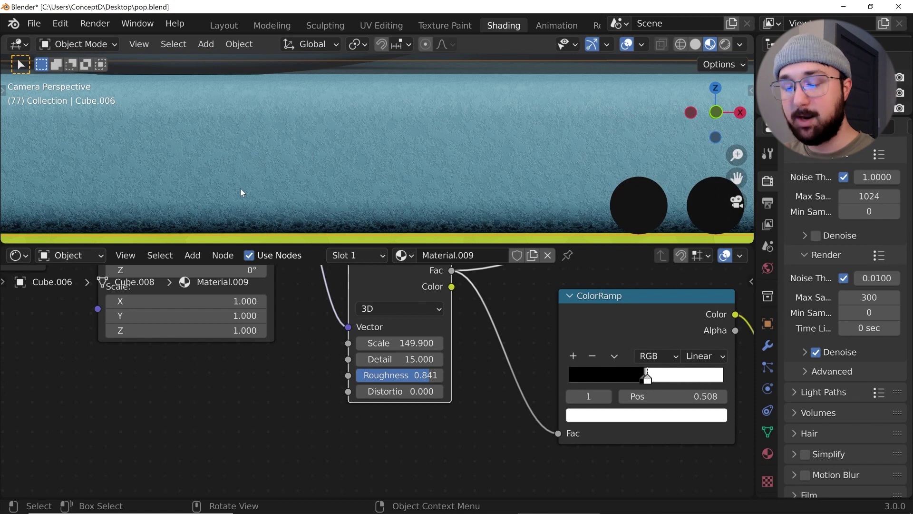
scroll(346, 141, down, 8)
scroll(346, 142, down, 3)
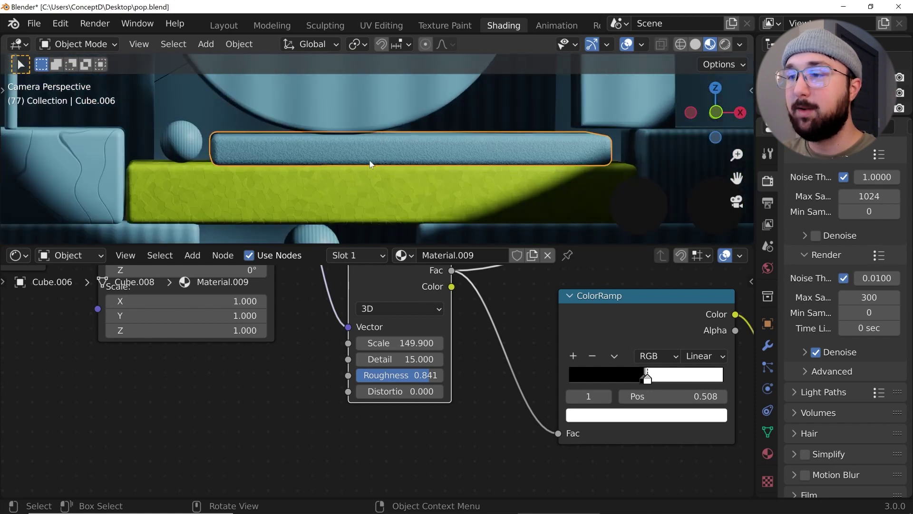
shift+middle_drag(316, 158, 410, 118)
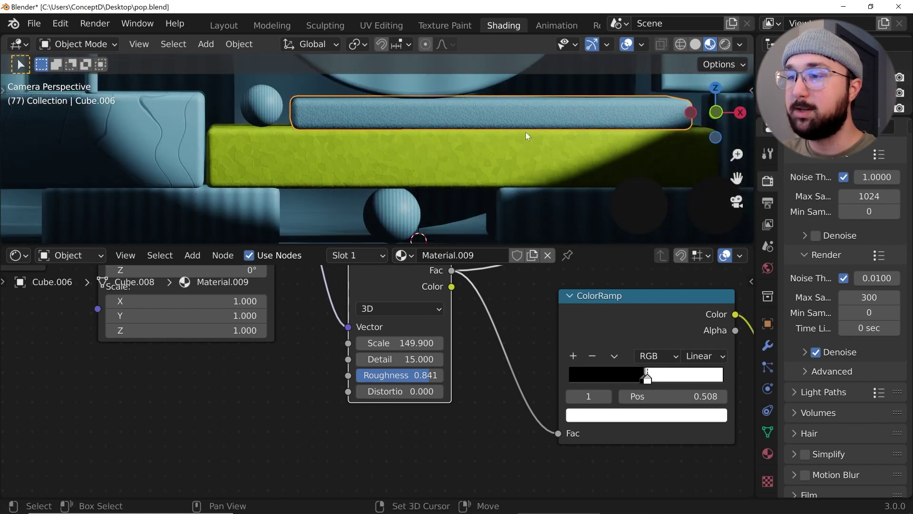
shift+middle_drag(527, 133, 427, 171)
scroll(425, 161, down, 7)
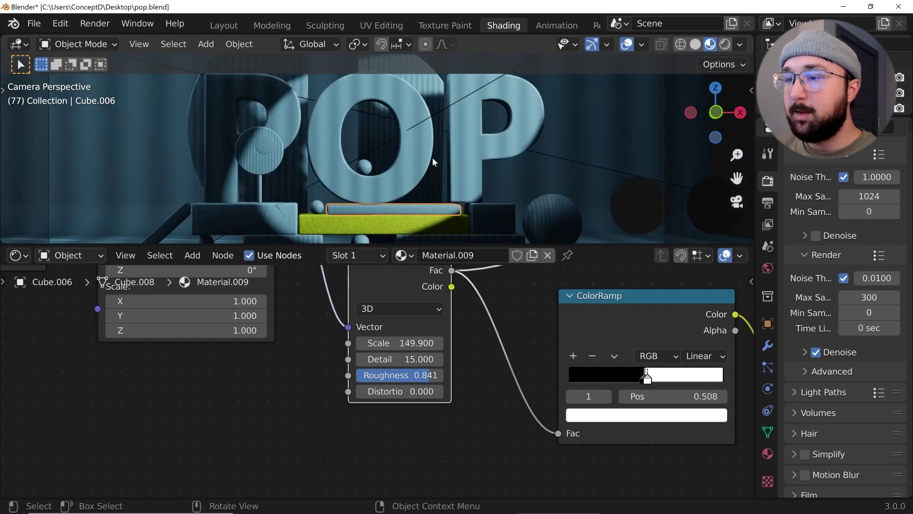
scroll(434, 158, up, 5)
Select the POP text and turn off Scene Lights and Scene World in the viewport shading options.
click(472, 158)
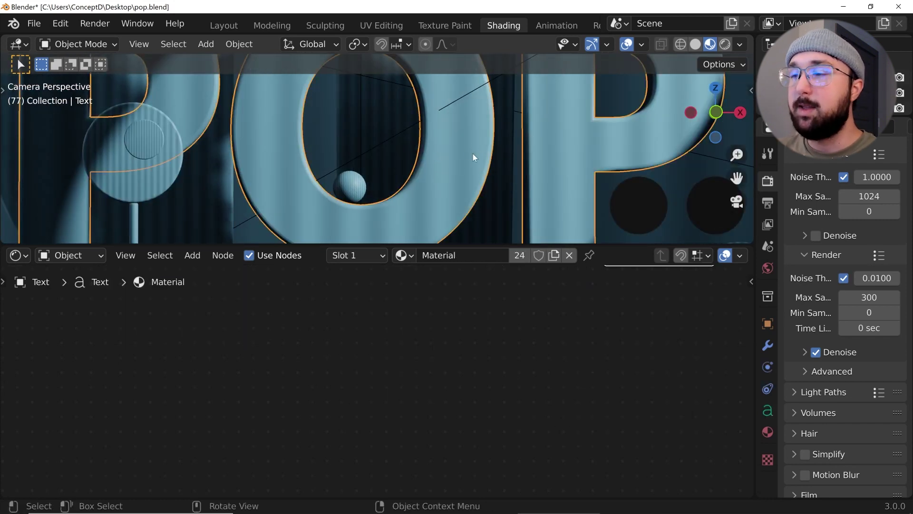
scroll(471, 157, down, 3)
shift+middle_drag(439, 161, 390, 127)
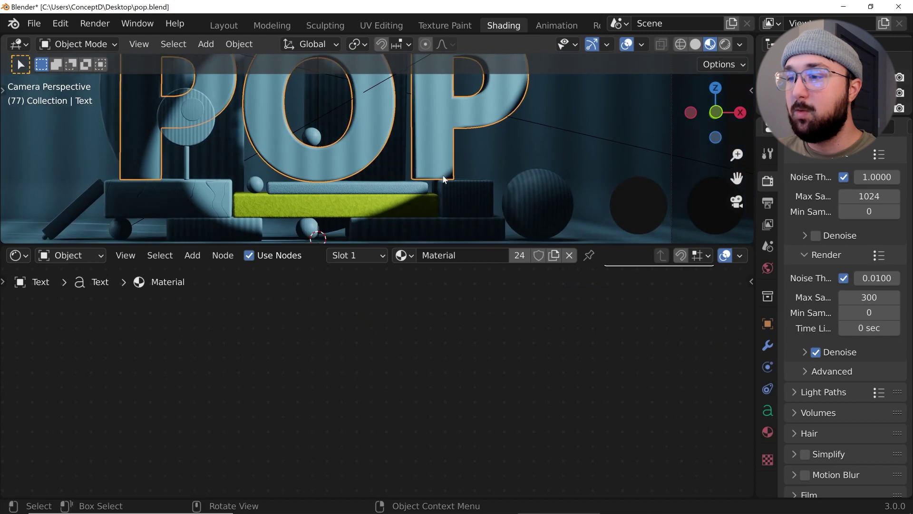
scroll(443, 177, up, 4)
scroll(454, 177, down, 3)
click(740, 44)
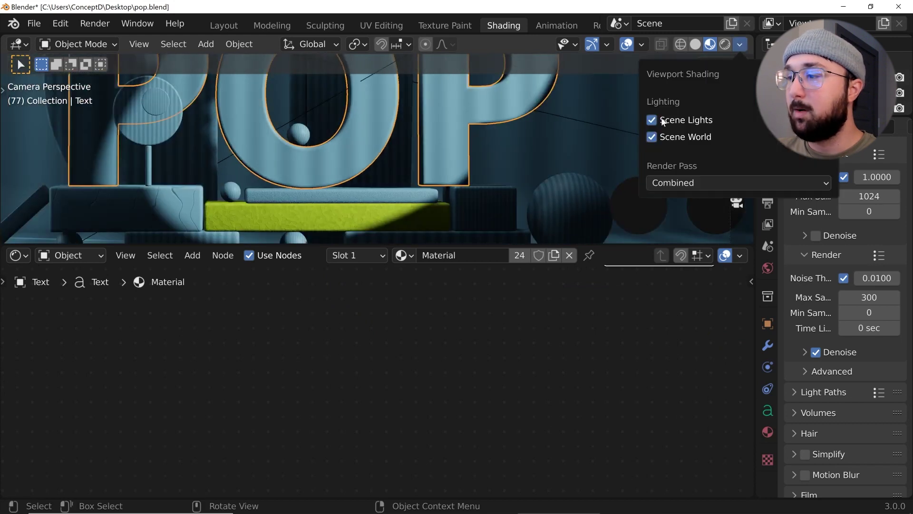
click(654, 121)
click(653, 136)
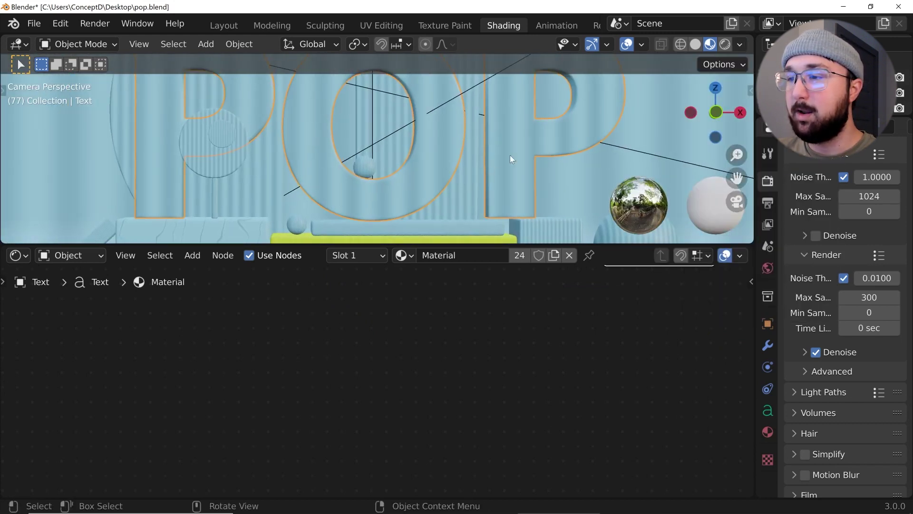
Select the POP text and frame its material nodes in the shader editor.
click(431, 183)
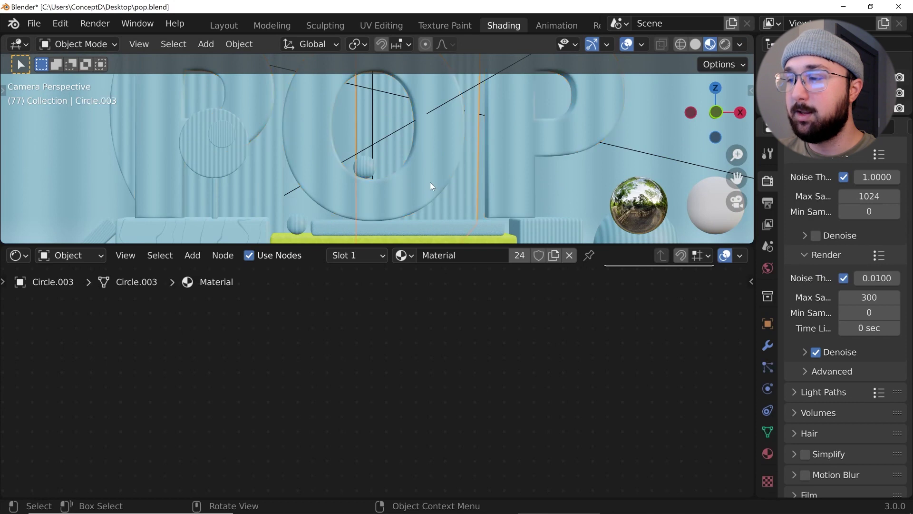
click(402, 158)
key(Home)
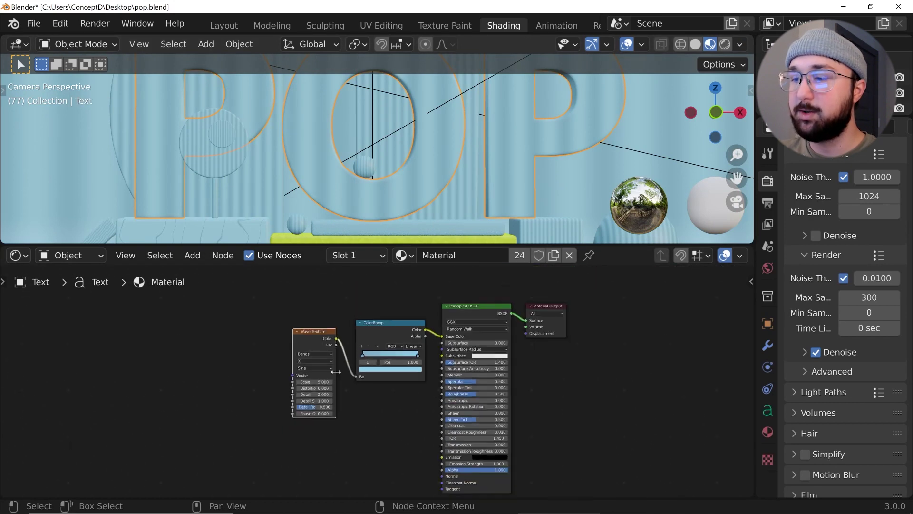
scroll(379, 346, up, 3)
scroll(424, 145, up, 3)
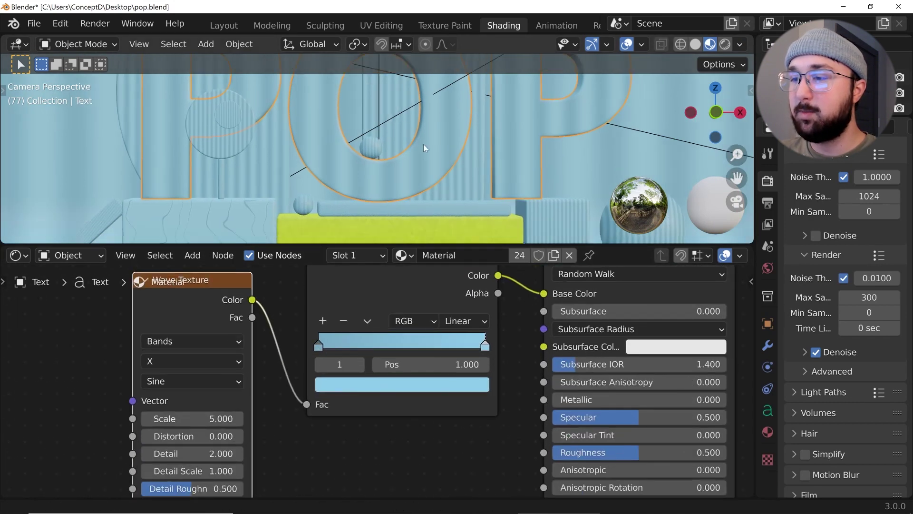
Copy hex colour D1EB3E from the last ColorRamp stop of the yellow-green slab, and select the first ramp stop of the POP text.
click(436, 177)
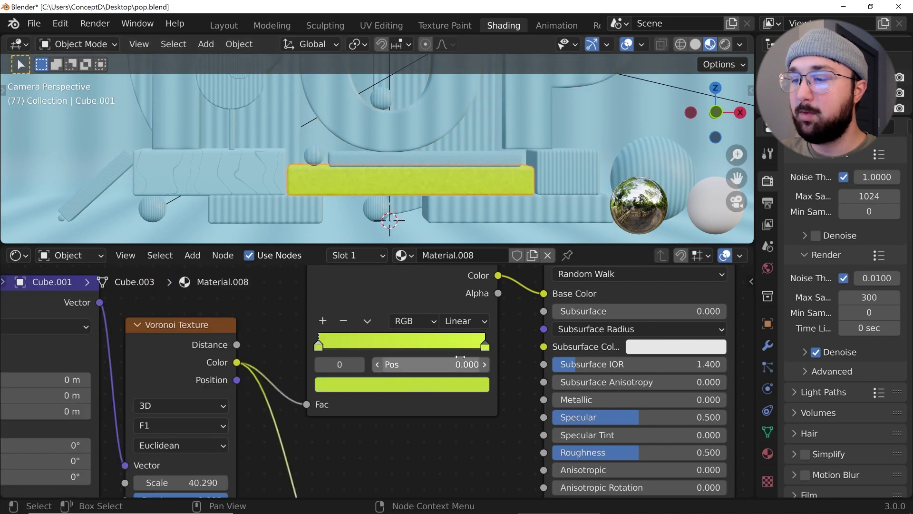
click(485, 347)
click(402, 385)
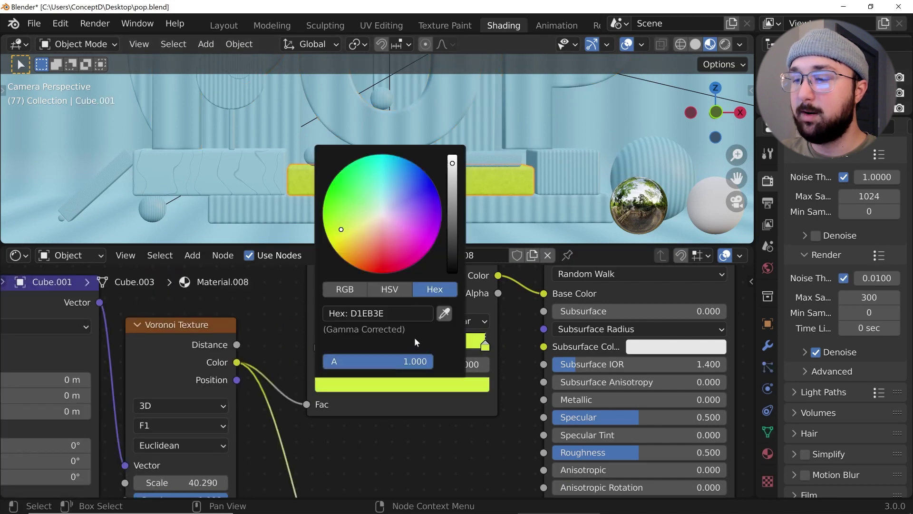
click(396, 318)
key(ctrl+c)
click(259, 307)
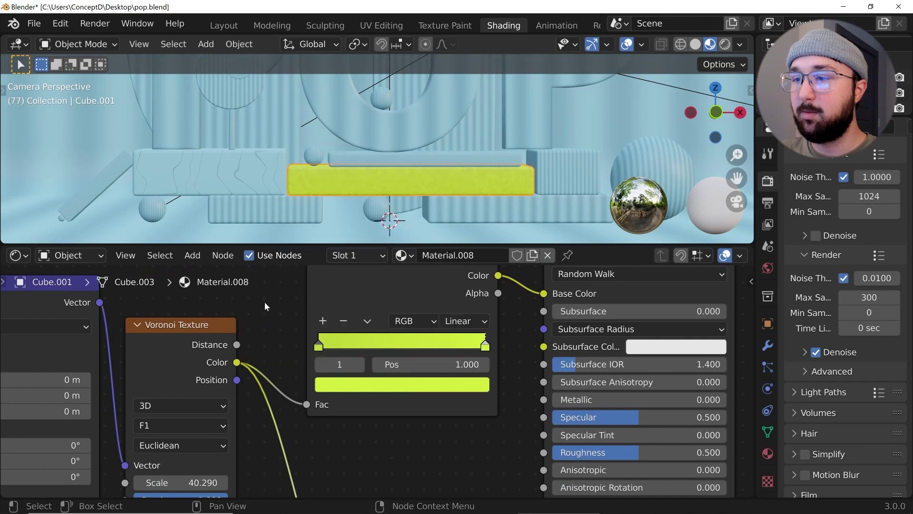
click(381, 126)
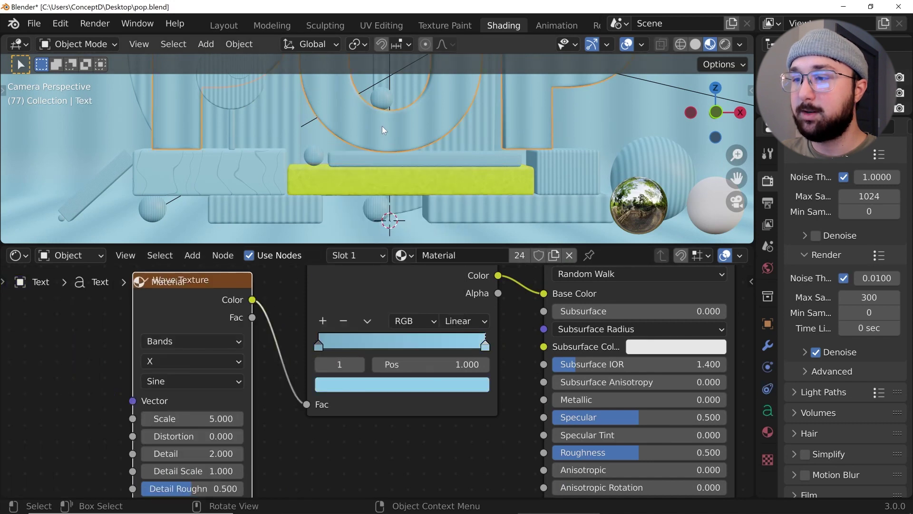
click(319, 345)
Try to set the first ColorRamp stop of the shared Material to D1EB3E, and undo it.
click(352, 383)
click(402, 313)
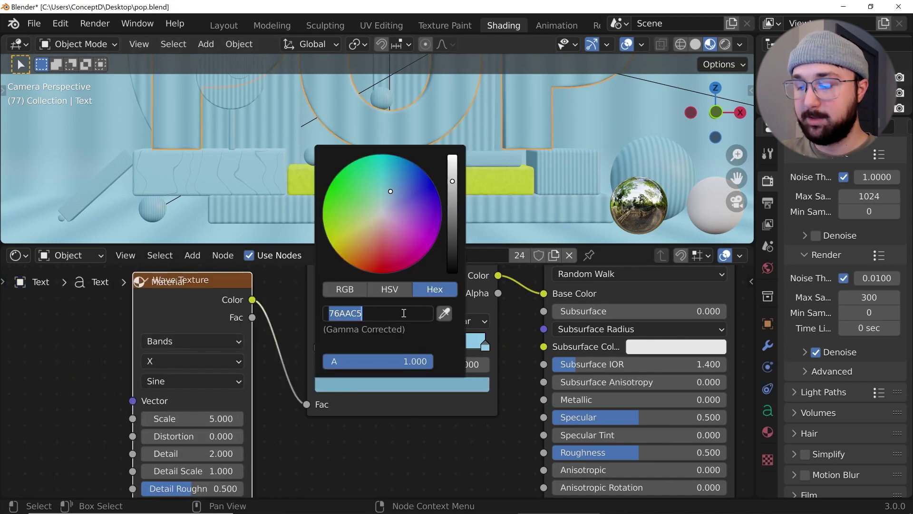
key(ctrl+v)
key(Return)
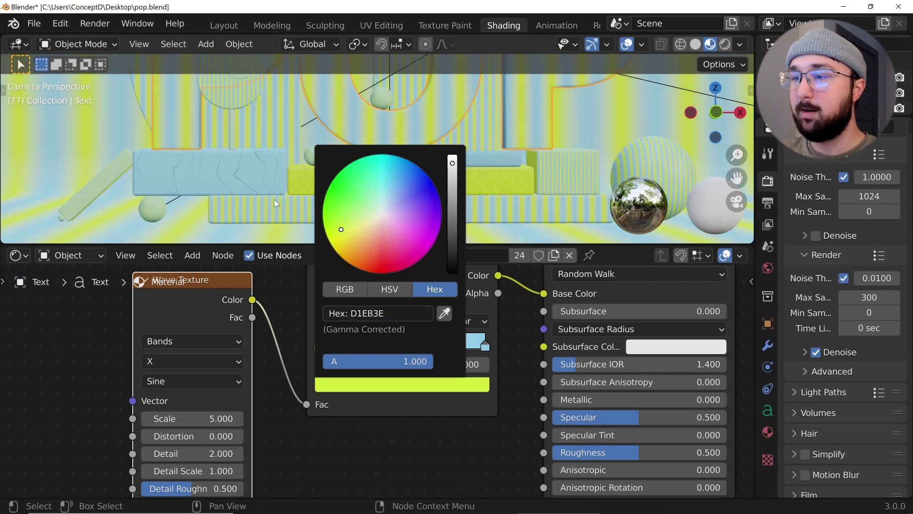
key(ctrl+z)
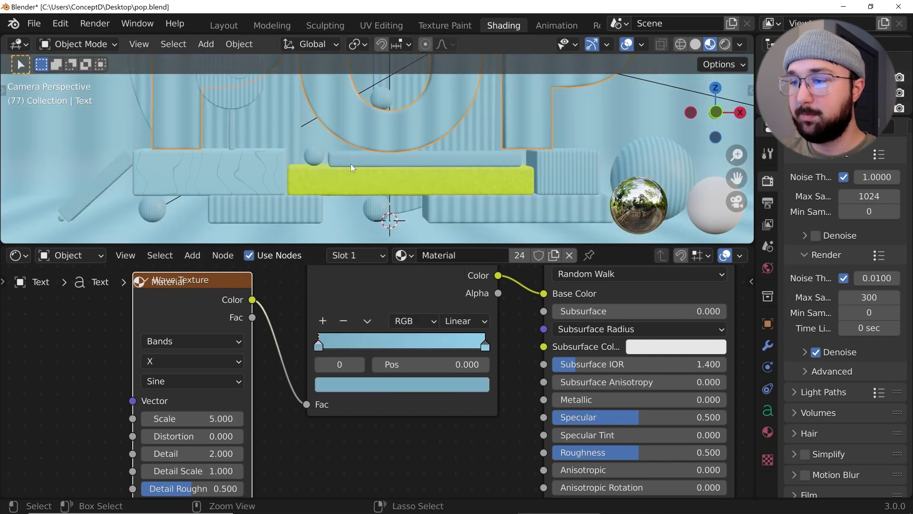
Make the POP text's material single-user and set its first ColorRamp stop to hex D1EB3E.
click(519, 256)
click(395, 383)
click(408, 312)
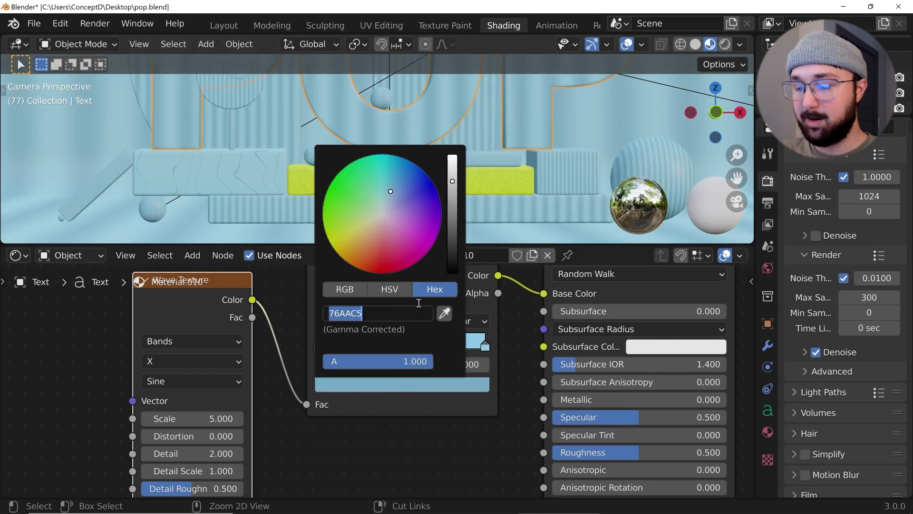
key(ctrl+v)
key(Return)
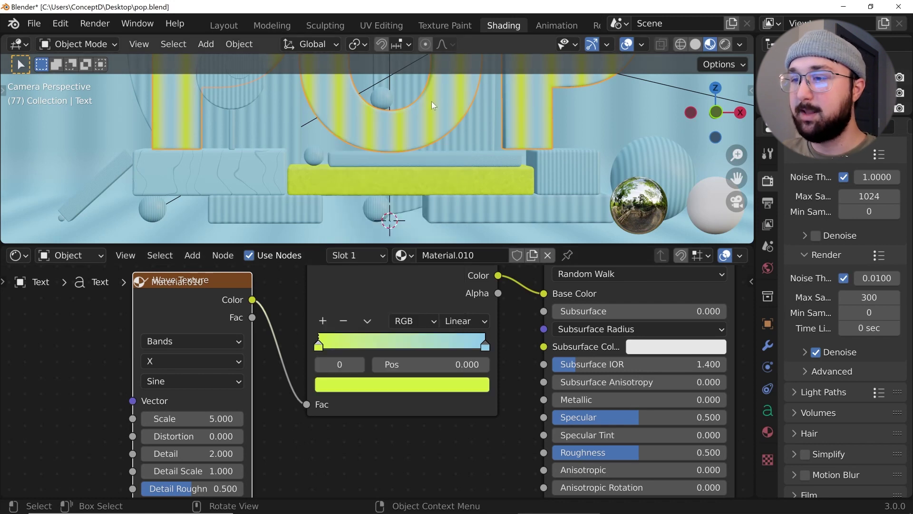
Delete the Wave Texture node from the text's material and add a Gradient Texture node in its place.
scroll(431, 143, up, 5)
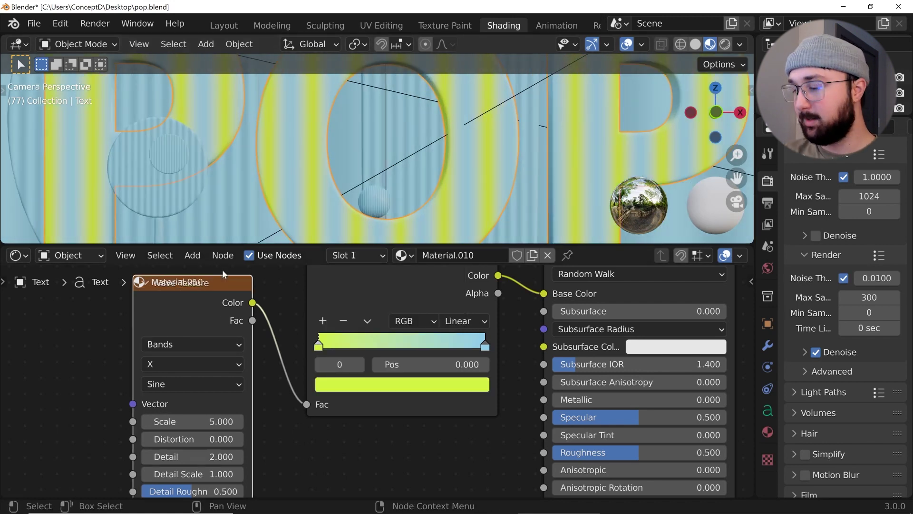
key(x)
key(Home)
key(shift+a)
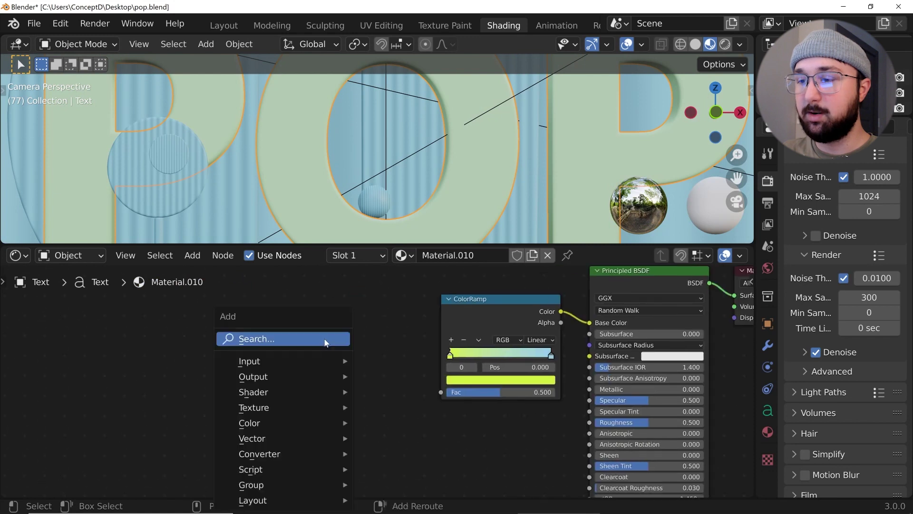
click(327, 340)
text(gra)
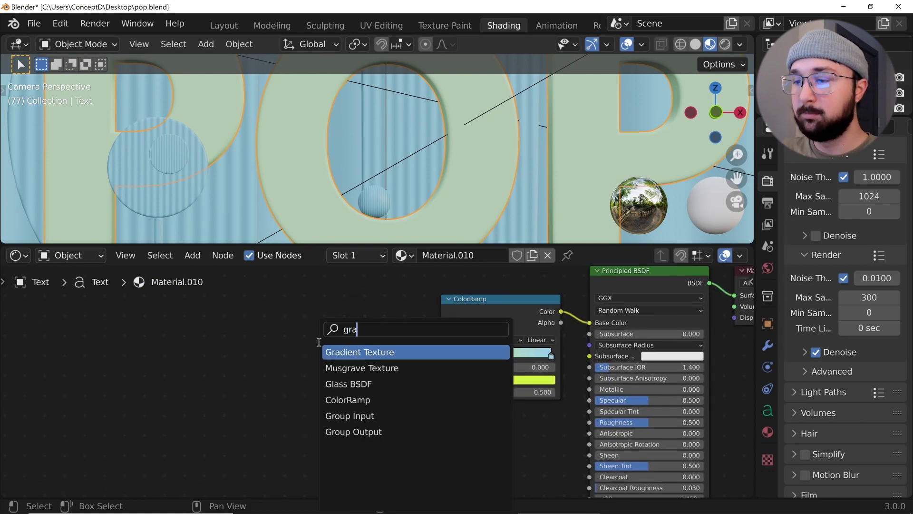
key(Return)
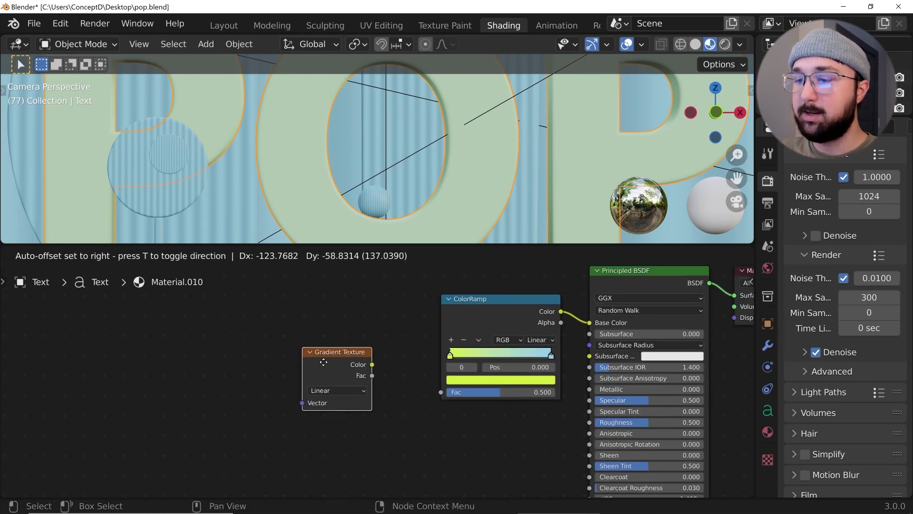
click(318, 350)
Add Mapping and Texture Coordinate nodes to the Gradient Texture and connect its Color output to the ColorRamp's Fac.
key(ctrl+t)
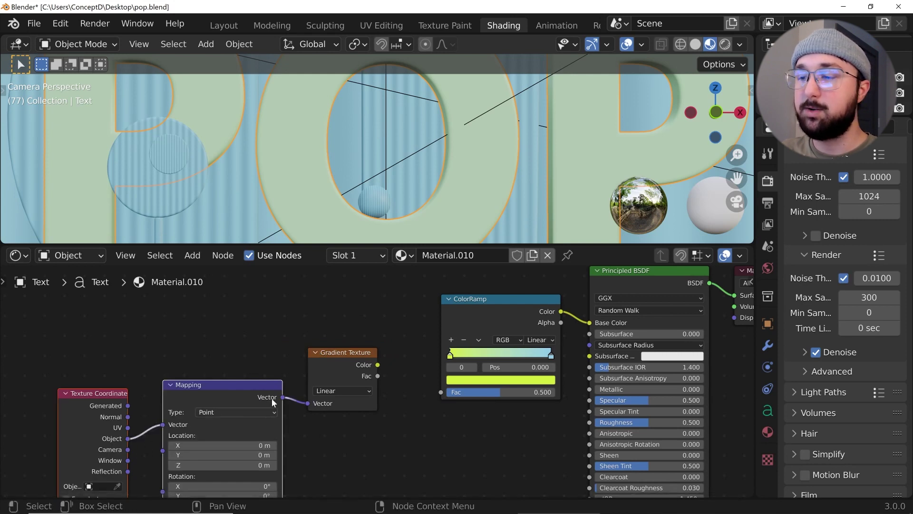
scroll(353, 370, up, 2)
drag(379, 357, 469, 403)
drag(378, 357, 470, 398)
scroll(478, 161, up, 3)
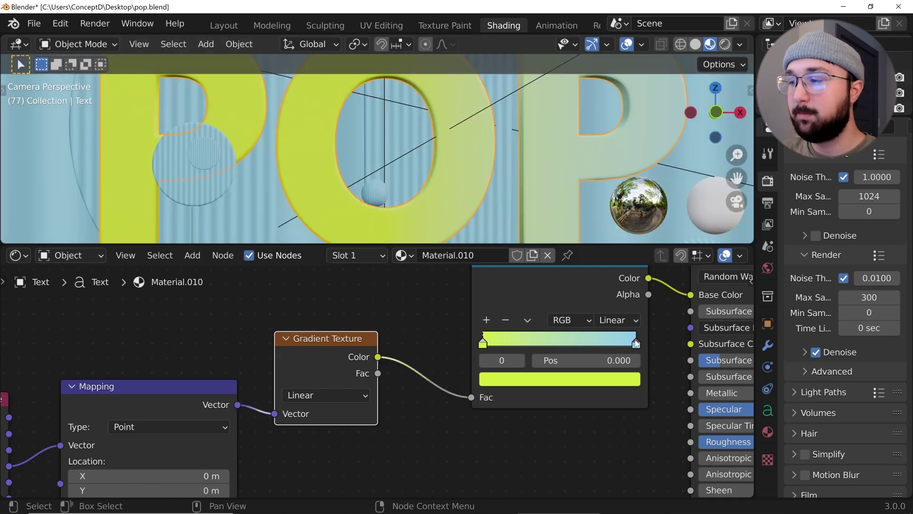
Tighten the text's gradient by moving the blue ColorRamp stop inward and the yellow-green stop to about 0.377.
drag(636, 342, 571, 343)
drag(490, 343, 548, 343)
Turn the text's gradient vertical by setting the Mapping node's Z rotation to 90°.
middle_drag(224, 458, 390, 381)
scroll(390, 380, down, 2)
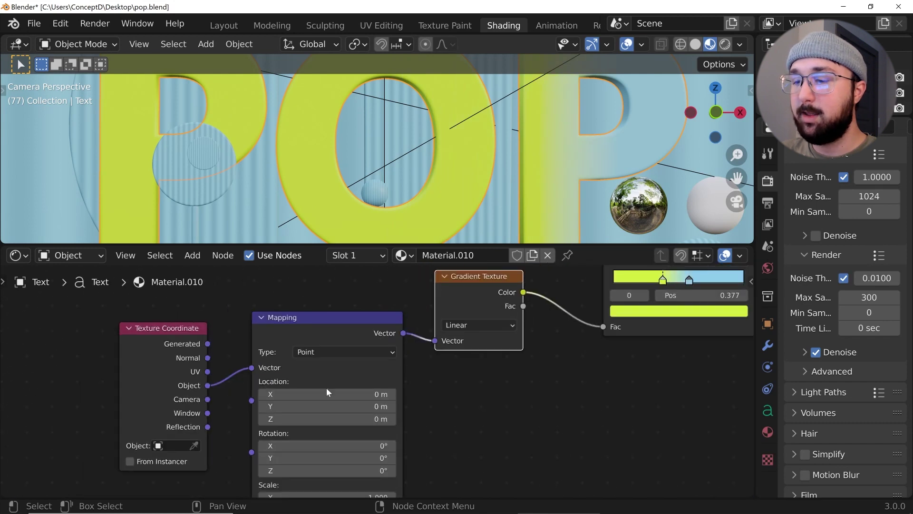
middle_drag(327, 392, 328, 337)
scroll(328, 413, up, 4)
drag(312, 387, 298, 418)
key(ctrl+z)
key(ctrl+z)
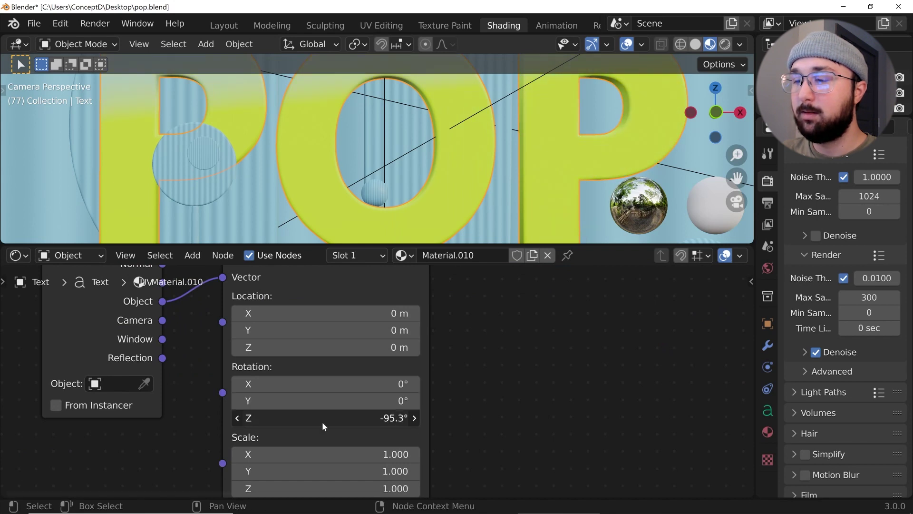
click(324, 419)
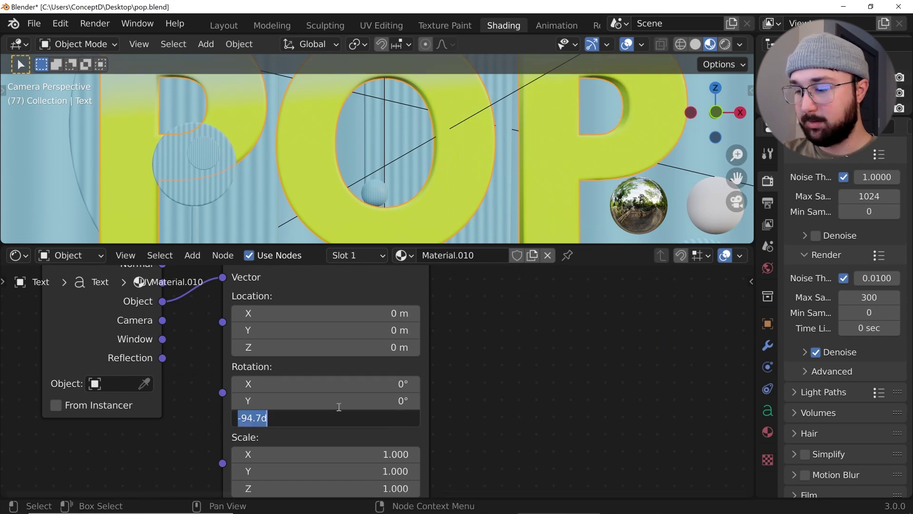
text(90)
key(Return)
Shift the gradient down onto the letters by setting the Mapping node's X location to about 0.67 m.
scroll(452, 238, down, 2)
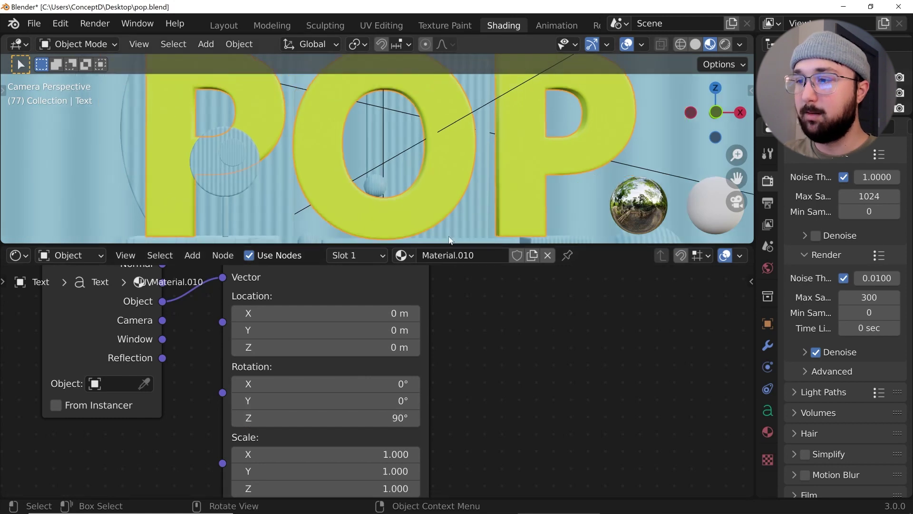
scroll(461, 164, up, 1)
shift+middle_drag(461, 164, 493, 91)
drag(373, 330, 411, 330)
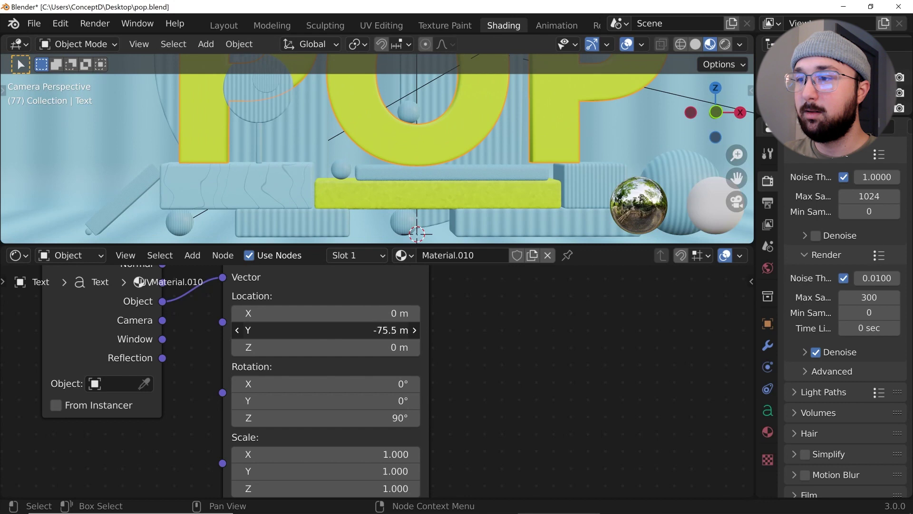
drag(309, 330, 375, 313)
key(ctrl+z)
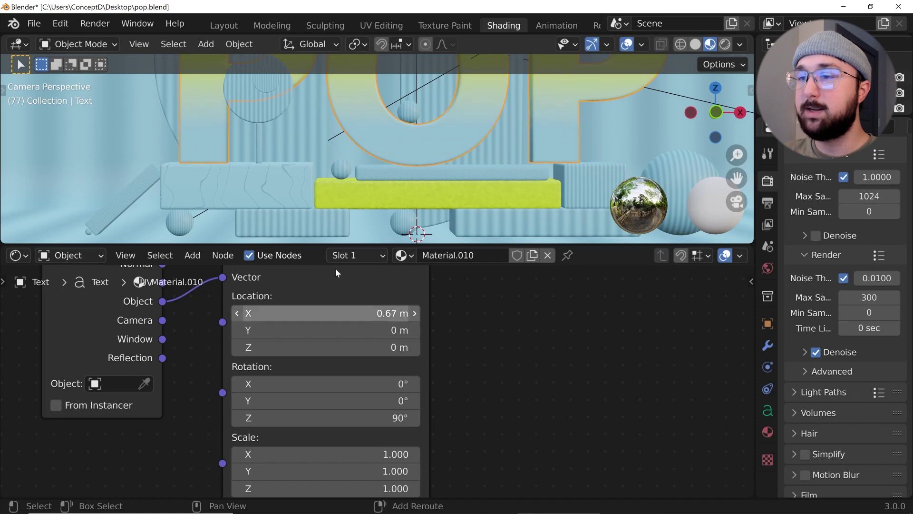
Examine the gradient's colour transition on the POP letters and against the blocks beneath them.
scroll(395, 179, down, 3)
scroll(375, 195, up, 3)
scroll(433, 309, down, 2)
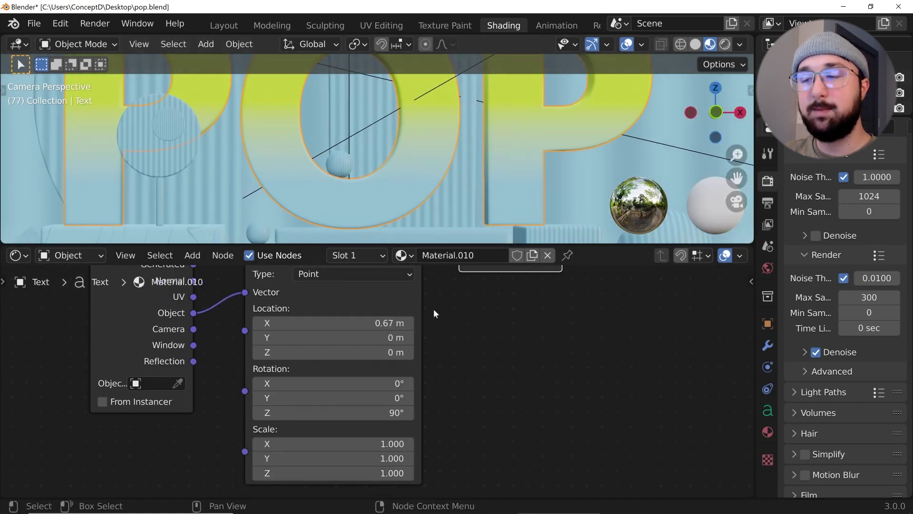
middle_drag(432, 311, 374, 357)
scroll(531, 329, up, 1)
middle_drag(531, 329, 338, 375)
shift+middle_drag(398, 217, 416, 173)
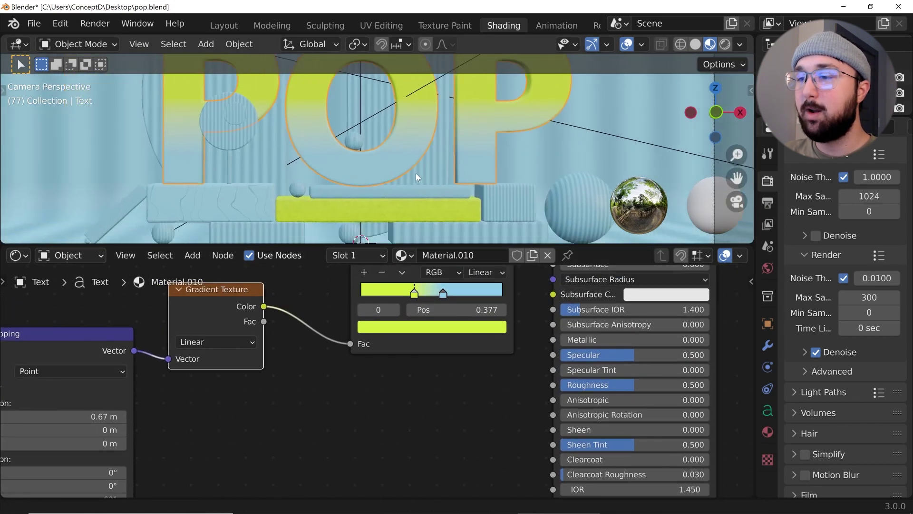
scroll(341, 153, up, 3)
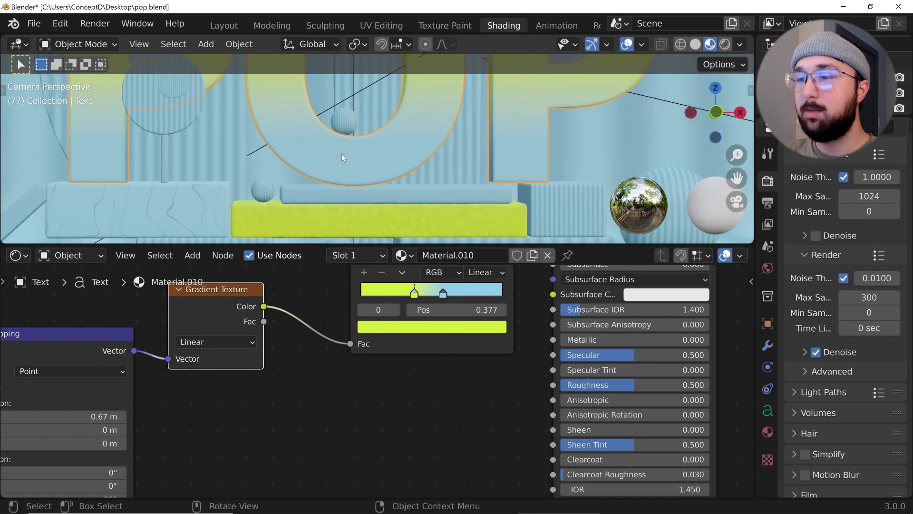
shift+middle_drag(351, 138, 281, 125)
click(507, 187)
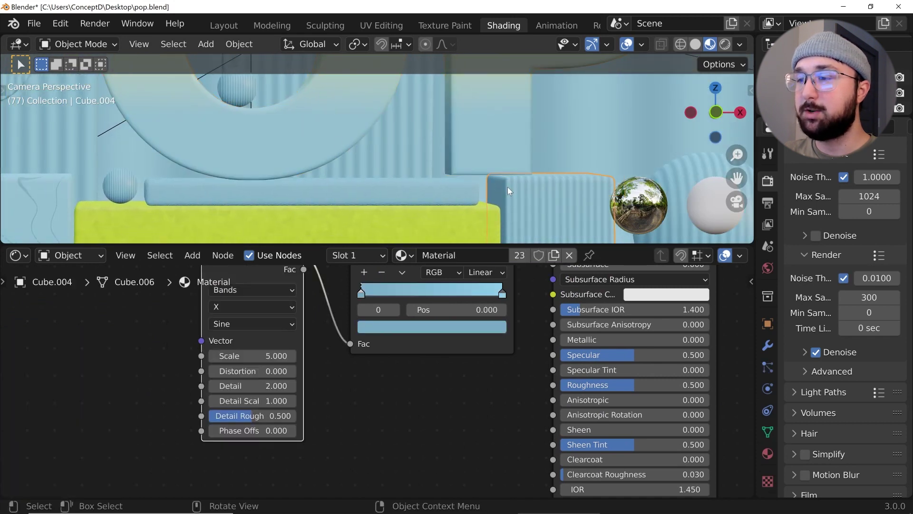
click(470, 151)
shift+middle_drag(346, 131, 435, 196)
shift+middle_drag(326, 183, 433, 129)
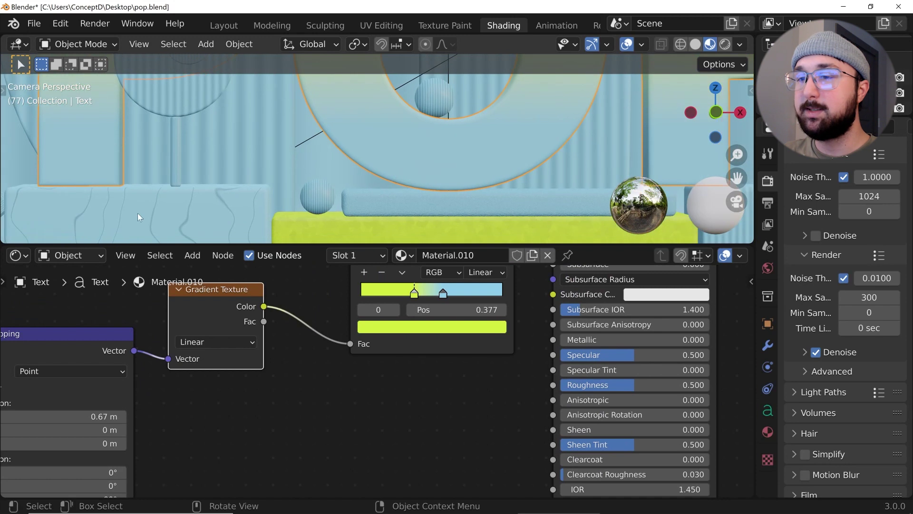
shift+middle_drag(111, 168, 129, 211)
Move the yellow-green ColorRamp stop to about 0.492 and fine-tune the Mapping node's X location to 0.66 m.
middle_drag(337, 367, 351, 430)
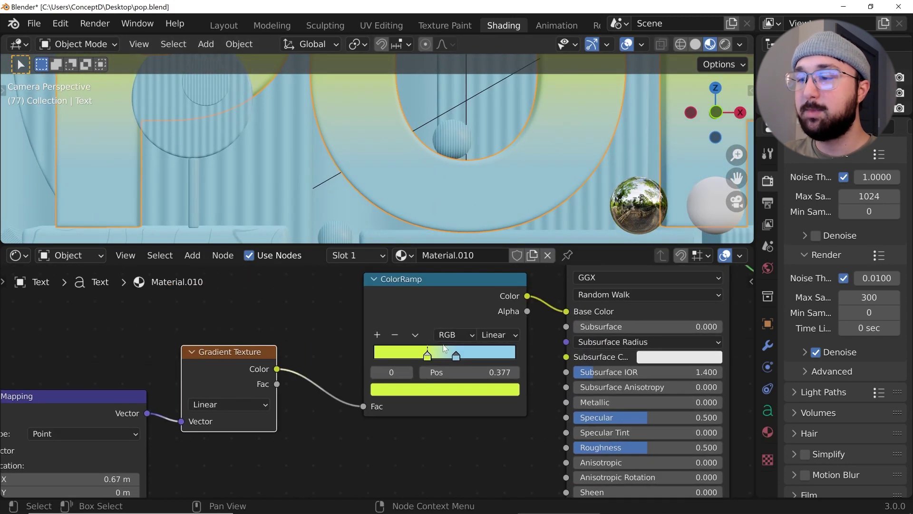
mouse_move(453, 353)
mouse_down()
mouse_move(435, 353)
mouse_move(466, 359)
mouse_move(442, 361)
mouse_up()
click(428, 357)
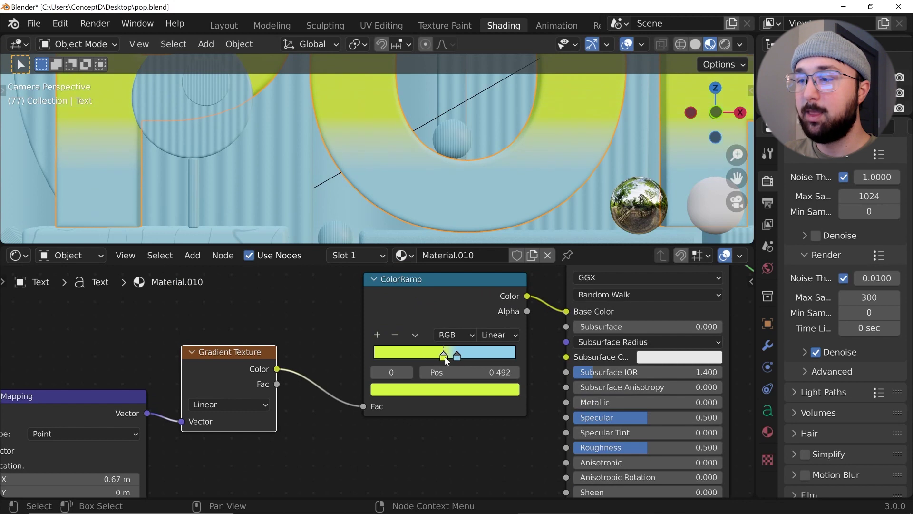
middle_drag(275, 392, 447, 317)
mouse_move(265, 402)
shift+mouse_down()
mouse_move(295, 402)
mouse_move(265, 403)
shift+mouse_up()
middle_drag(573, 303, 402, 353)
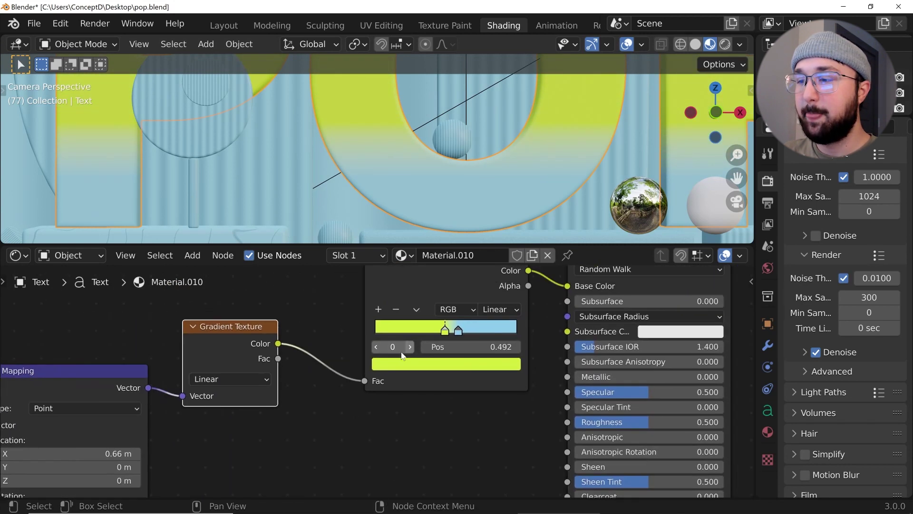
Soften the text's colour transition by moving the blue ColorRamp stop to about 0.638.
drag(452, 334, 460, 338)
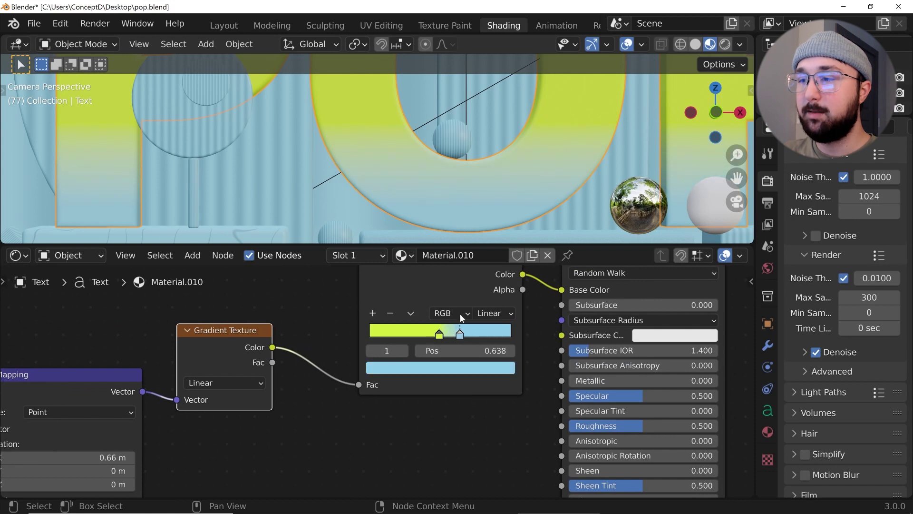
drag(287, 198, 295, 190)
scroll(320, 159, down, 5)
shift+middle_drag(322, 148, 387, 151)
scroll(346, 180, up, 2)
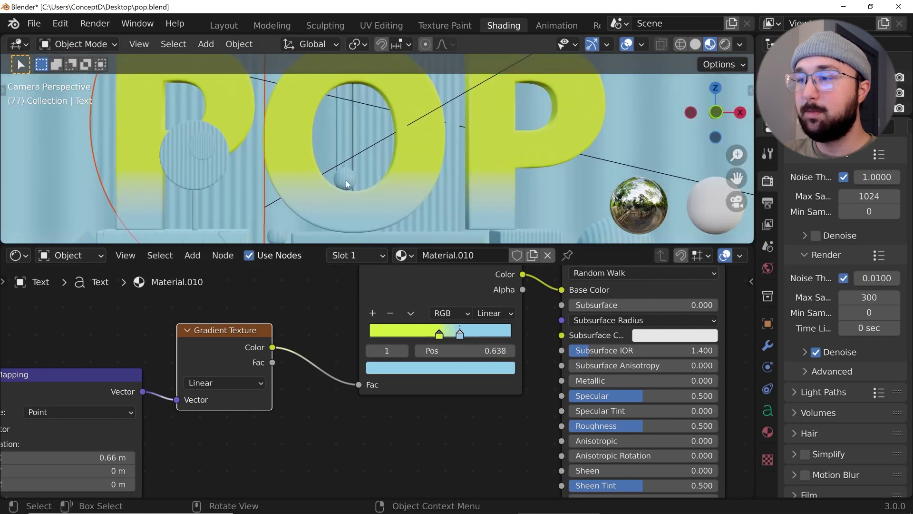
scroll(168, 181, down, 2)
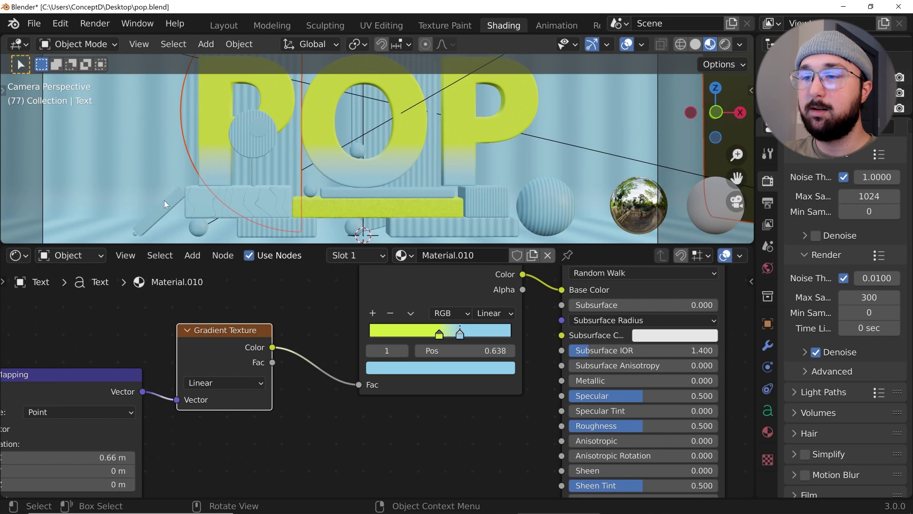
Examine the node setups of the wood-grain block, the thin cylinder stand and the text around the POP letters.
click(210, 199)
scroll(214, 199, up, 3)
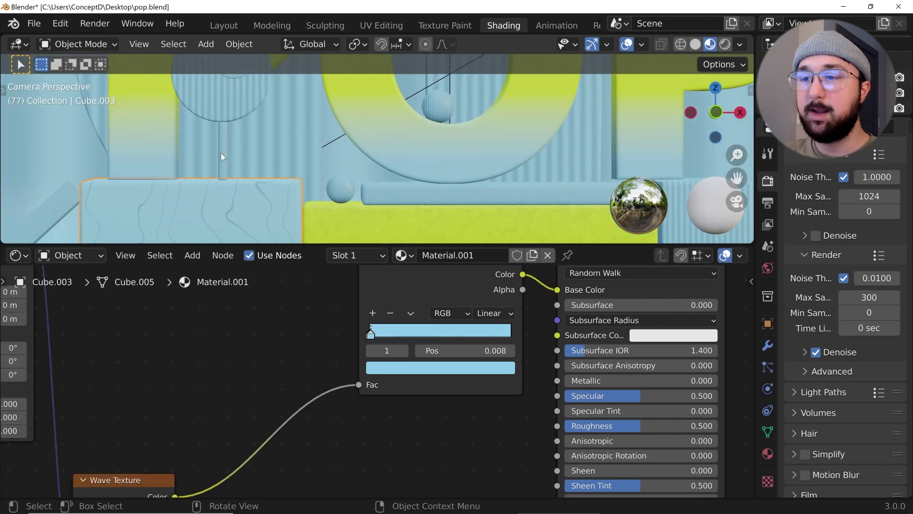
click(222, 153)
scroll(278, 142, down, 1)
shift+middle_drag(277, 142, 201, 186)
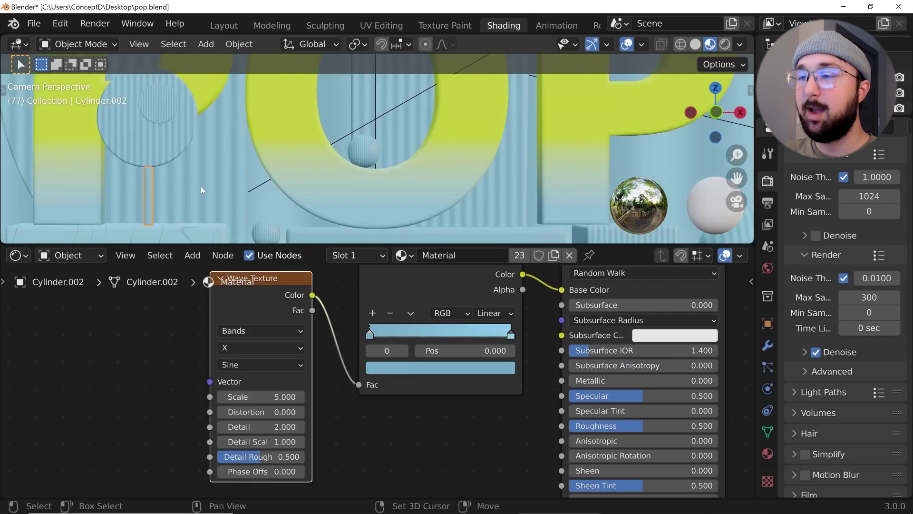
click(292, 160)
click(390, 127)
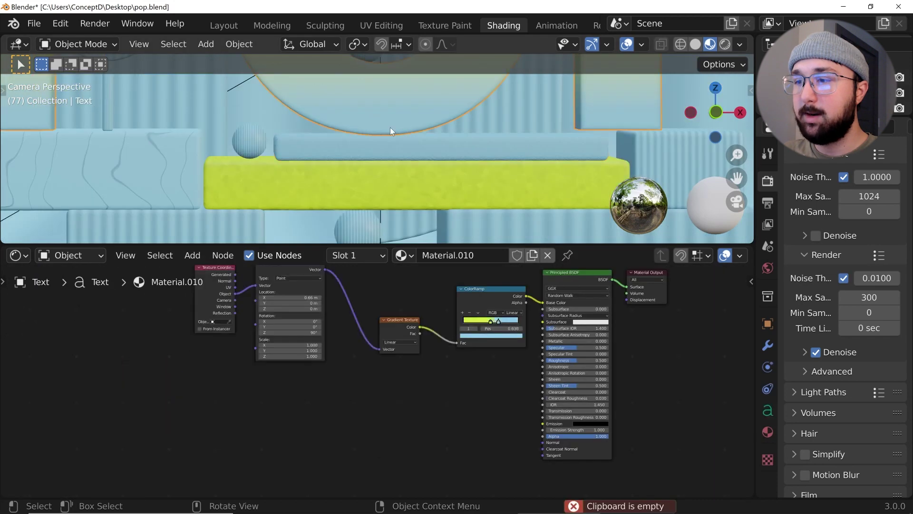
scroll(392, 130, up, 2)
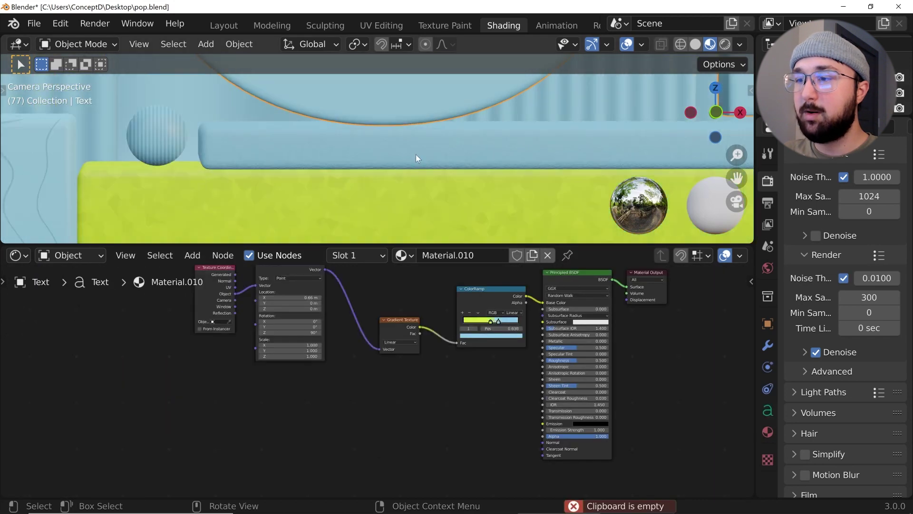
Copy the noise bump node chain from the thin blue slab's material and paste it into the text's material.
click(390, 147)
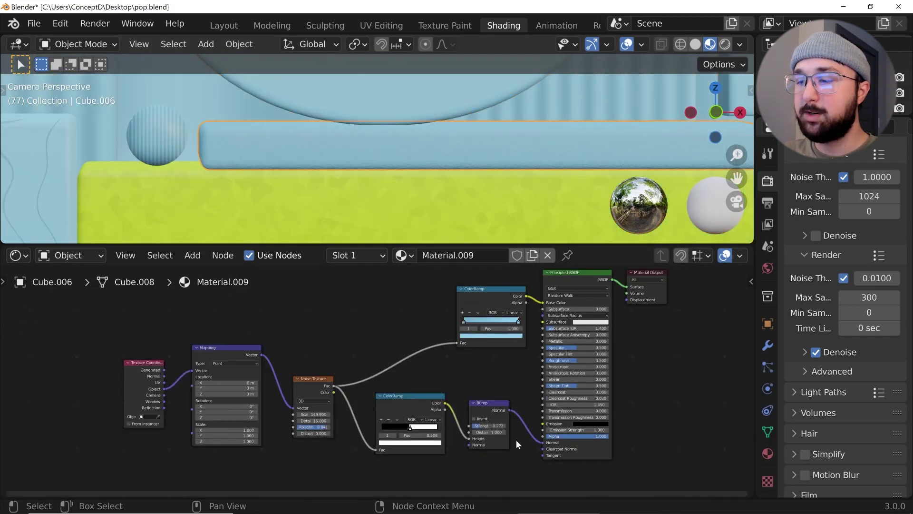
drag(525, 440, 111, 406)
right_click(251, 372)
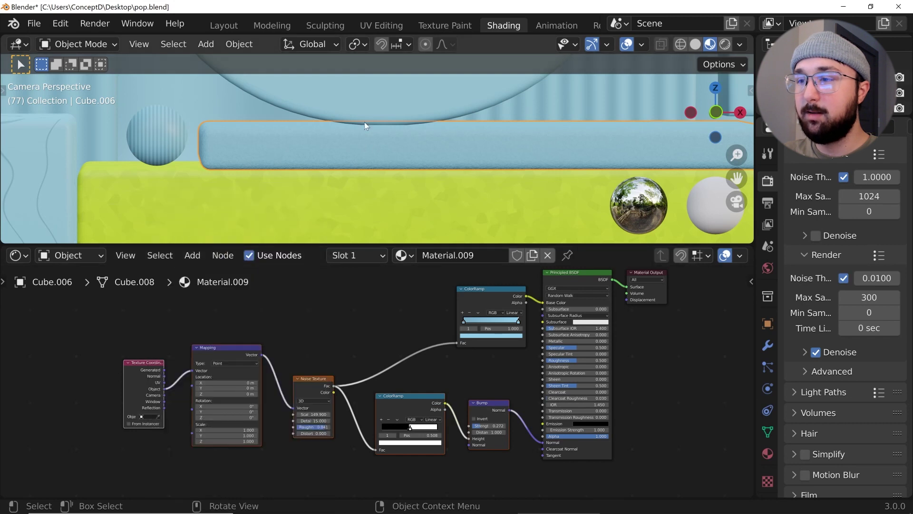
click(365, 104)
right_click(369, 408)
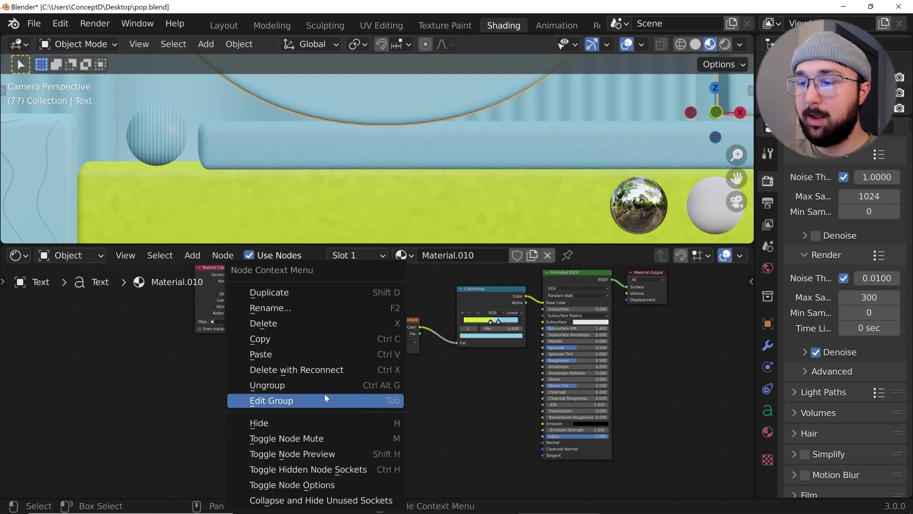
click(284, 354)
scroll(500, 404, up, 5)
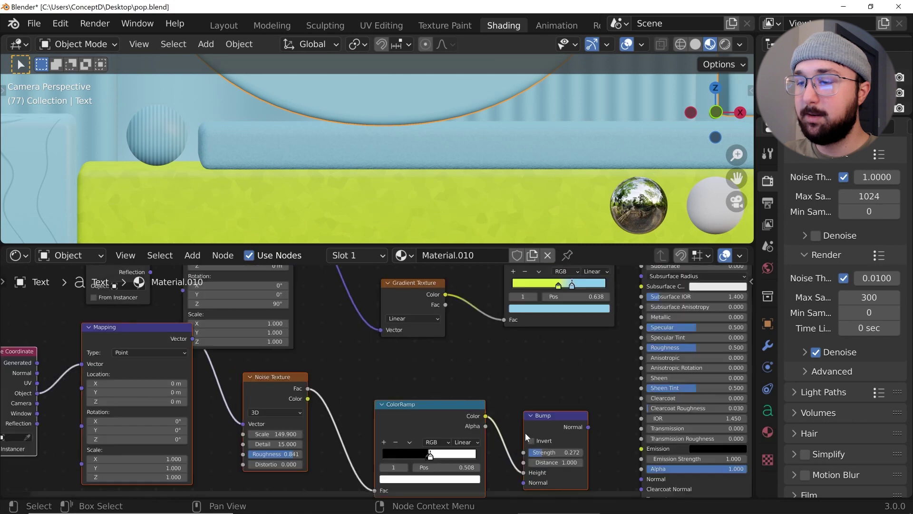
Connect the pasted Bump node to the Principled BSDF's Normal input and inspect the surface of the letter O.
drag(494, 380, 563, 445)
scroll(485, 193, down, 4)
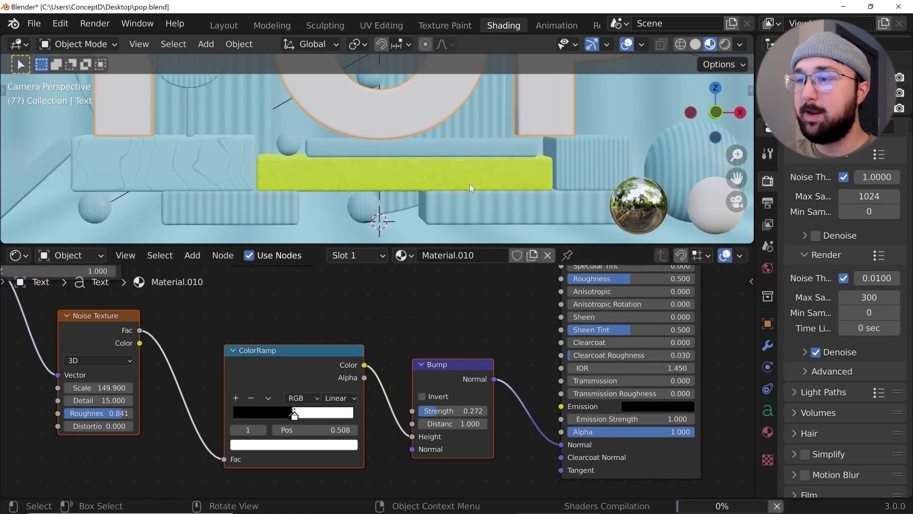
shift+middle_drag(461, 162, 463, 210)
scroll(453, 196, up, 4)
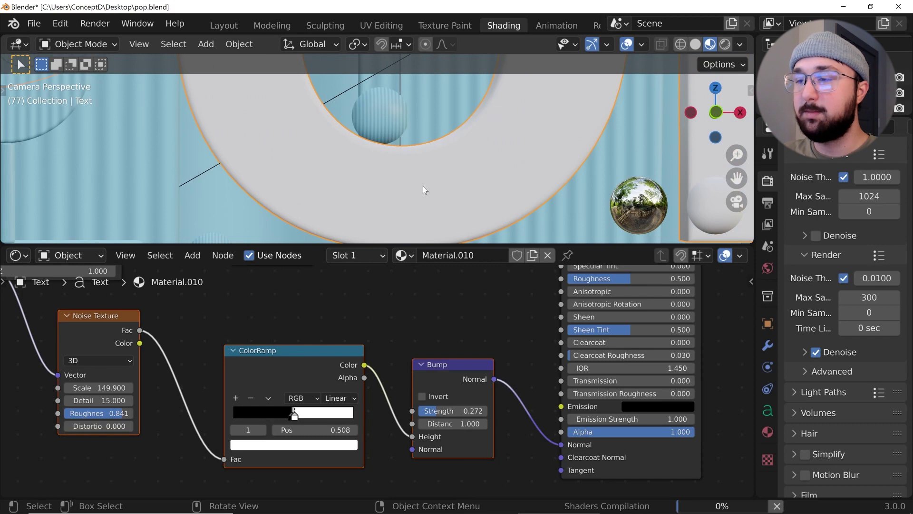
scroll(424, 189, up, 2)
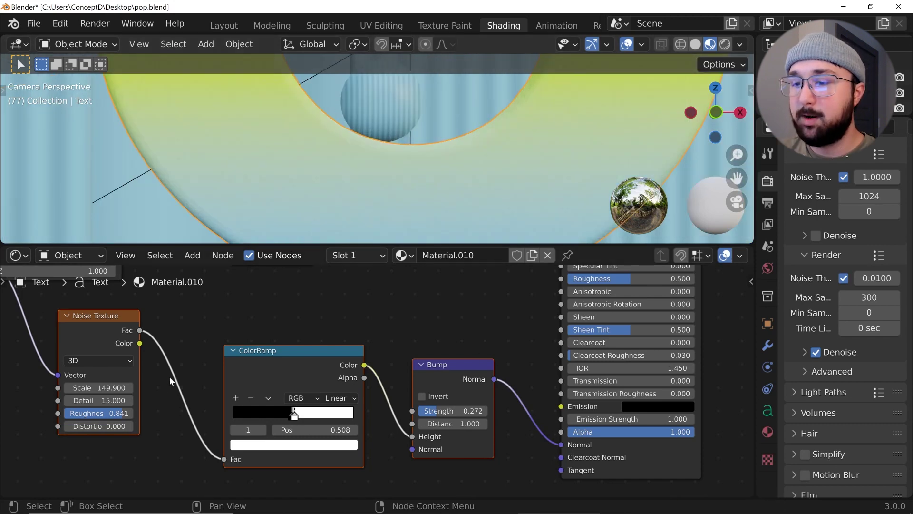
Coarsen the text's bump by trying a Noise Texture Scale of 75, raising Bump Strength to 0.490 and lowering the Scale to about -12.87.
click(111, 386)
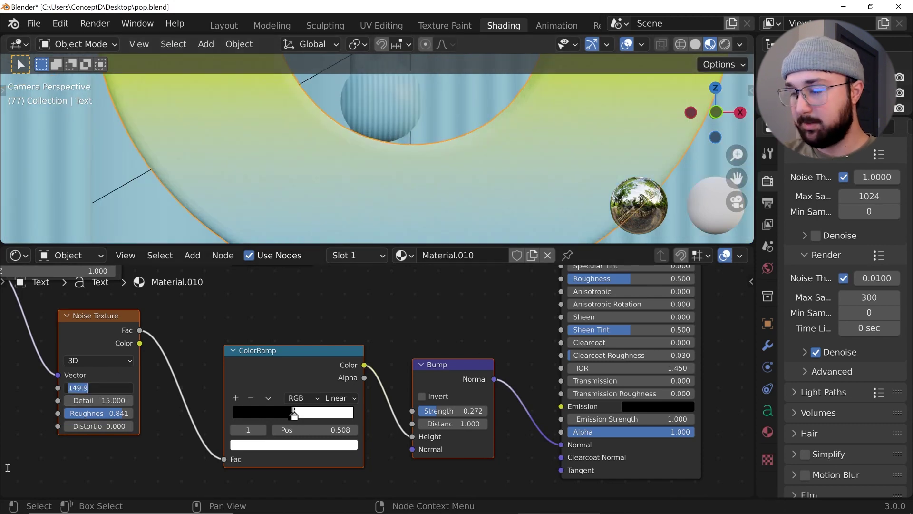
text(75)
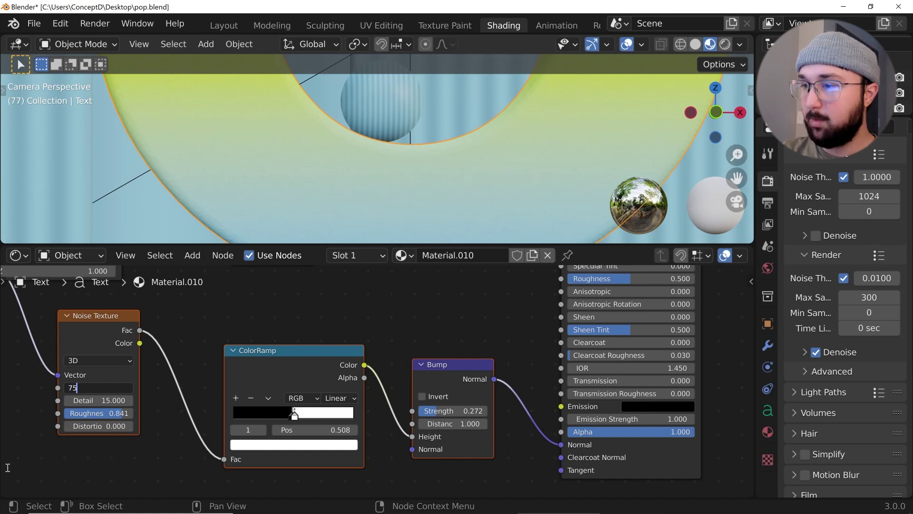
key(Return)
mouse_move(451, 415)
mouse_down()
mouse_move(474, 414)
mouse_move(452, 412)
mouse_up()
mouse_move(106, 388)
mouse_down()
mouse_move(121, 388)
mouse_move(103, 388)
mouse_up()
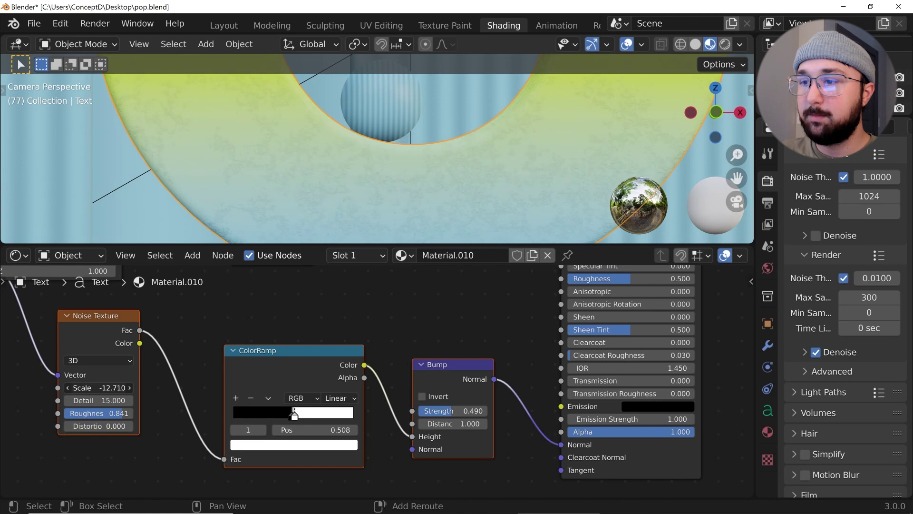
drag(95, 388, 93, 387)
scroll(325, 190, down, 3)
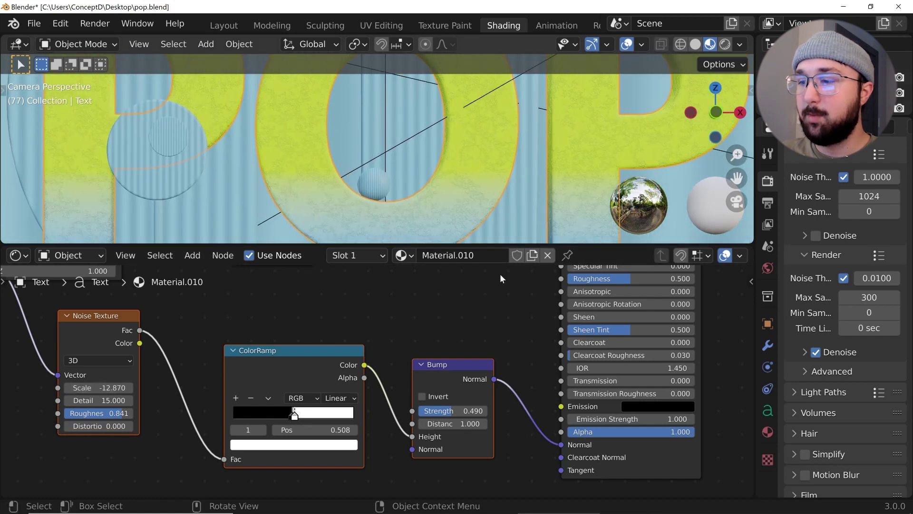
Reduce the text's Bump Strength to 0.149 while checking it in Rendered shading, and return to Material Preview.
drag(456, 411, 430, 410)
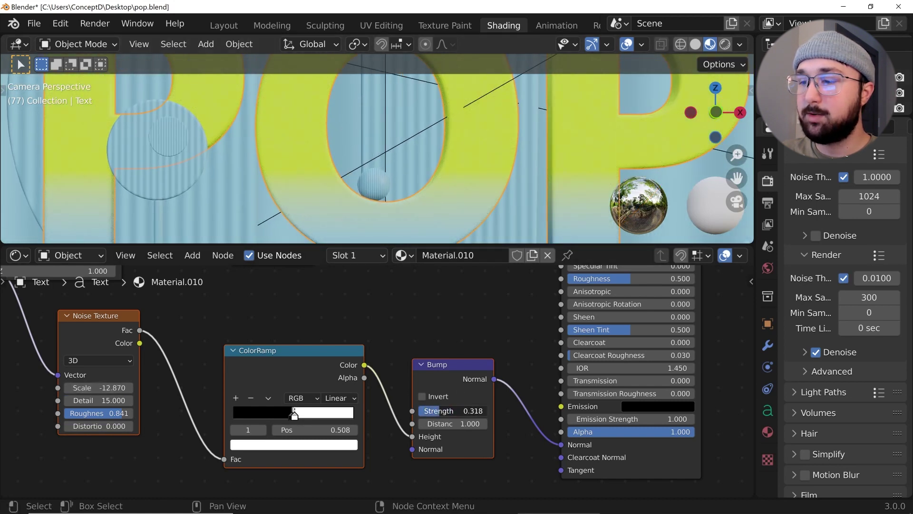
click(725, 44)
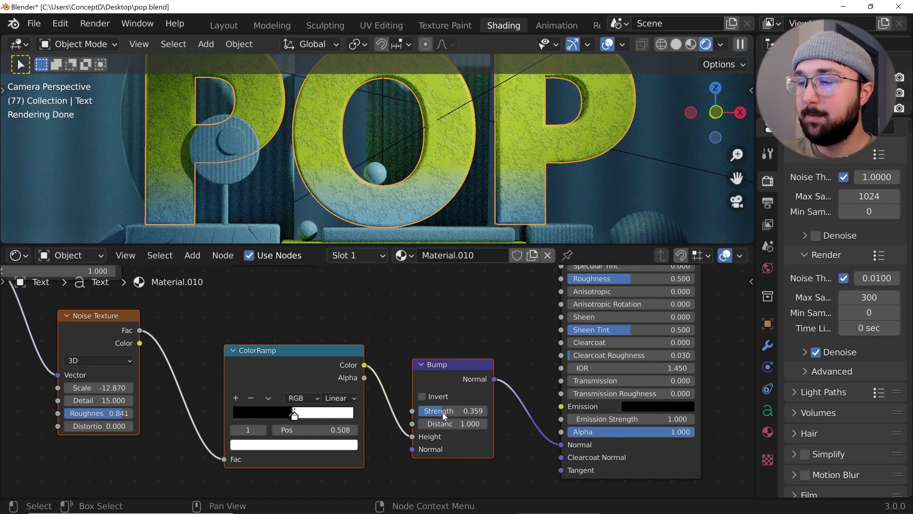
mouse_move(447, 414)
mouse_down()
mouse_move(430, 415)
mouse_move(440, 415)
mouse_up()
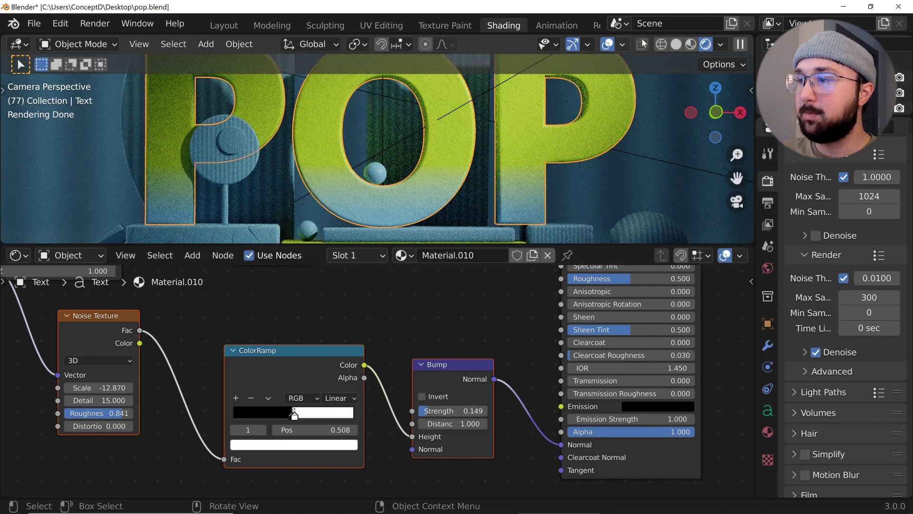
click(690, 44)
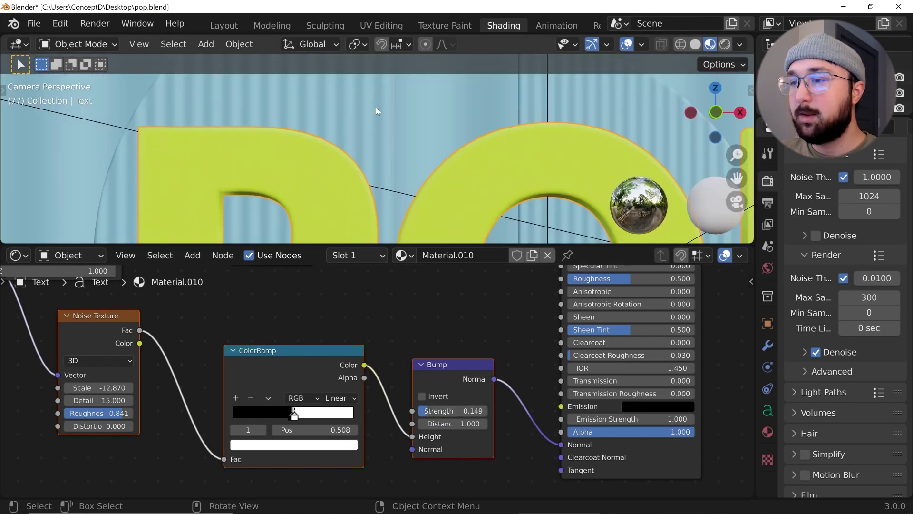
Give the circle behind the first P its own copy of the shared material and paste the noise bump nodes into it.
click(341, 100)
scroll(314, 316, down, 3)
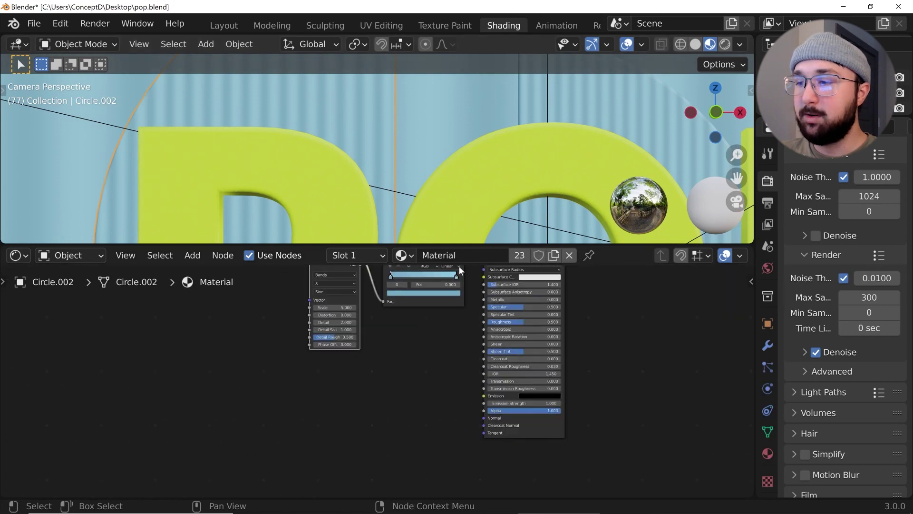
click(520, 256)
scroll(341, 359, up, 2)
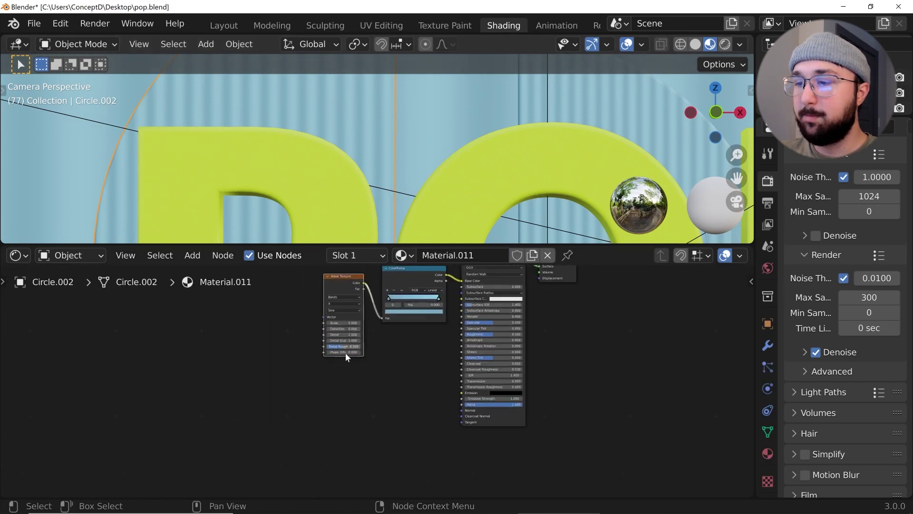
right_click(349, 386)
click(267, 351)
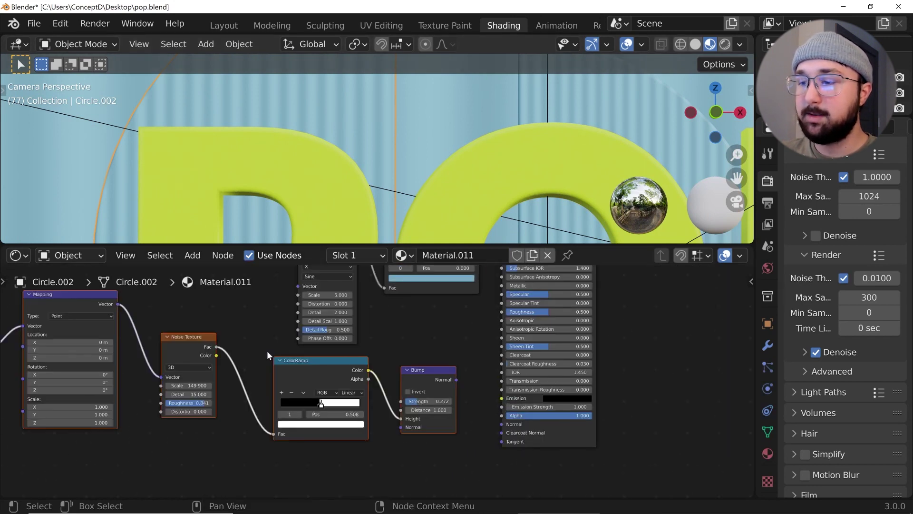
Connect the circle material's Bump node to the Principled BSDF's Normal input and delete the Wave Texture node.
drag(456, 379, 502, 424)
middle_drag(412, 356, 413, 431)
click(351, 316)
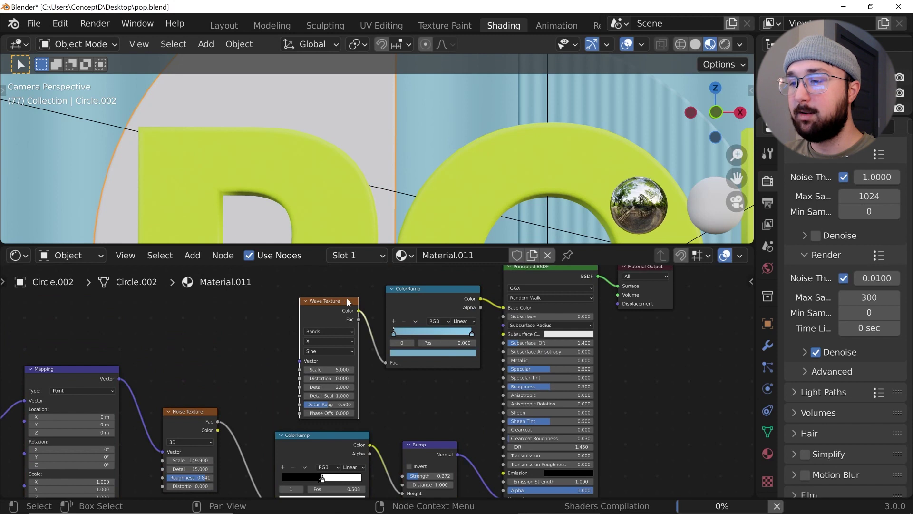
key(x)
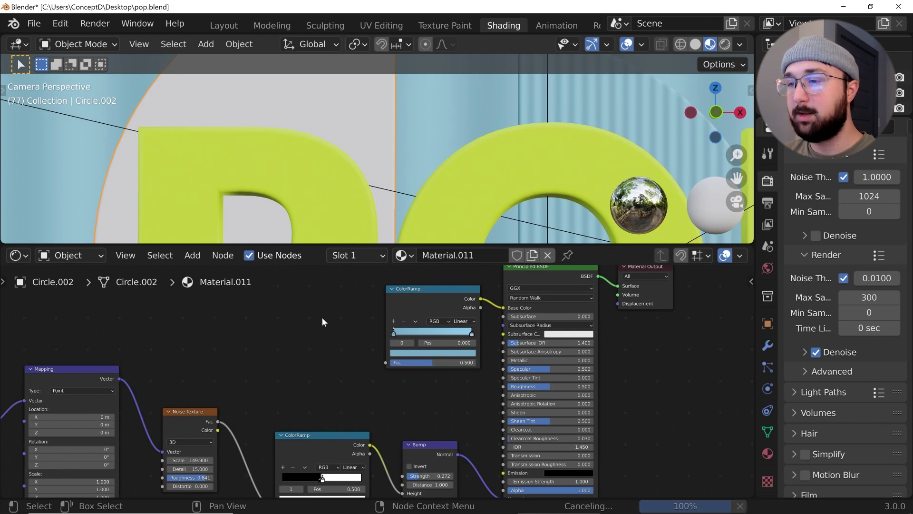
drag(419, 307, 397, 306)
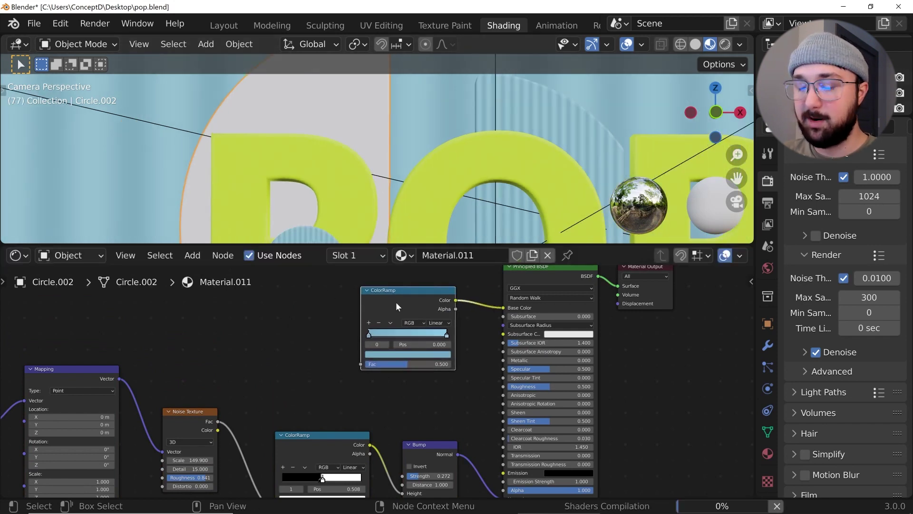
scroll(364, 187, up, 4)
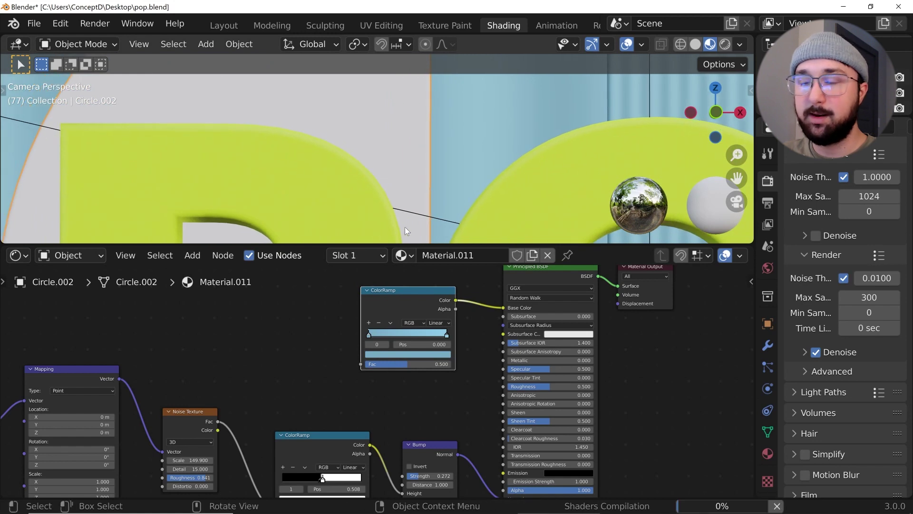
Set the circle material's Noise Texture Scale to 50.
middle_drag(191, 461, 210, 390)
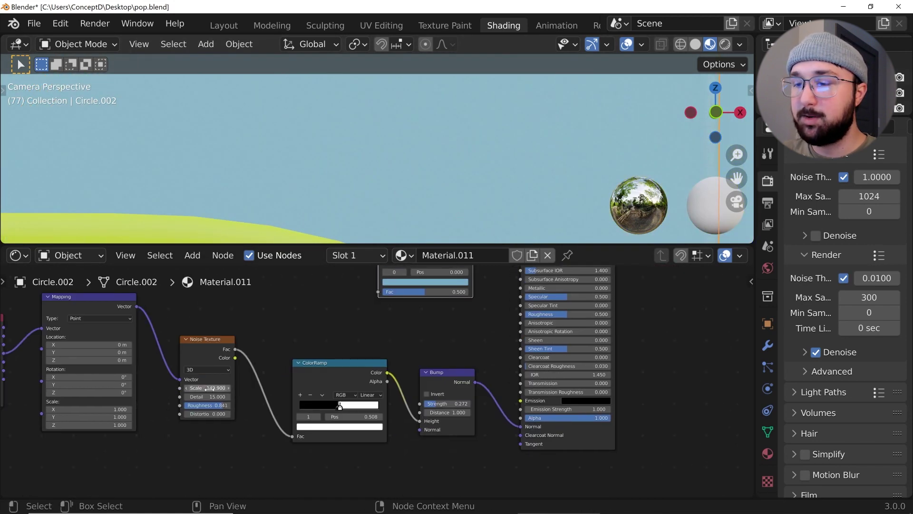
click(209, 388)
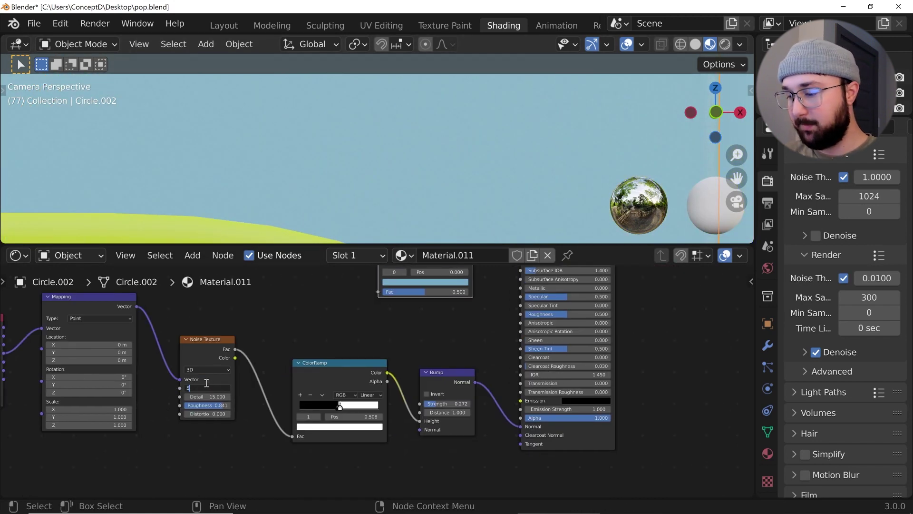
text(50)
key(Return)
scroll(378, 383, up, 3)
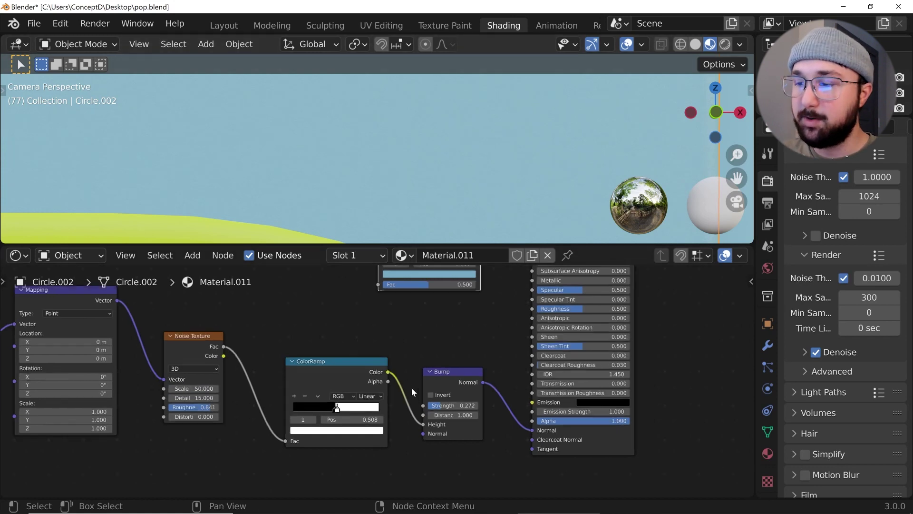
Raise the circle's Bump Strength to 1.000 and place the bump ColorRamp's black stop at 0.000 and white stop at 0.450.
drag(318, 424, 382, 429)
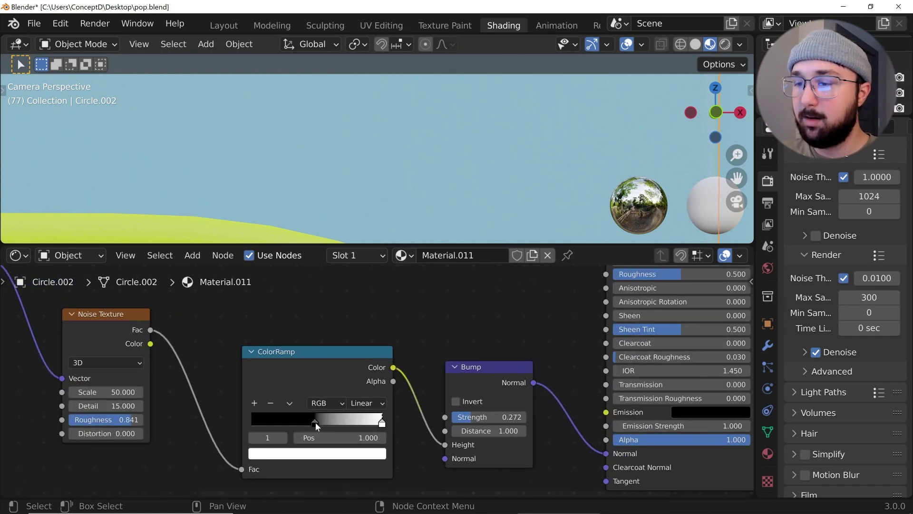
drag(316, 423, 205, 429)
drag(462, 418, 525, 417)
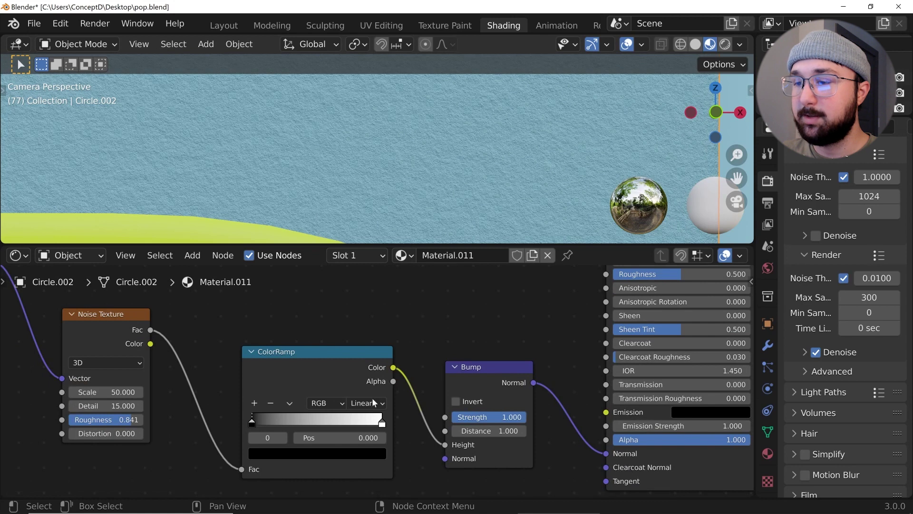
drag(252, 423, 207, 426)
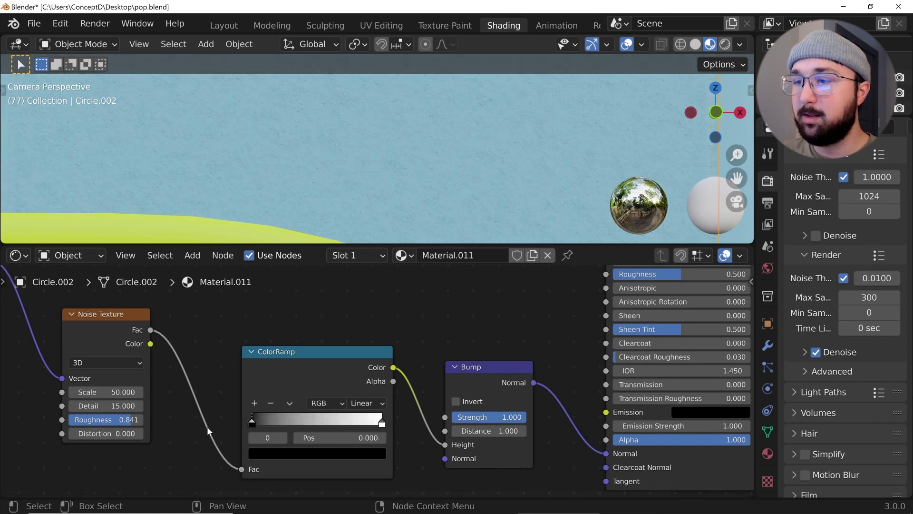
drag(361, 425, 299, 427)
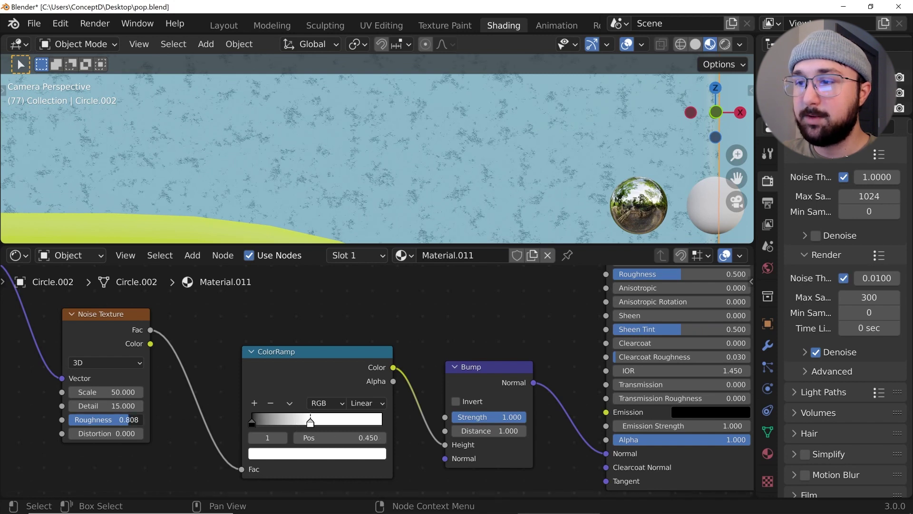
Set the circle's Noise Texture Roughness to about 0.795 and Scale to 20 for larger patches.
double_click(114, 392)
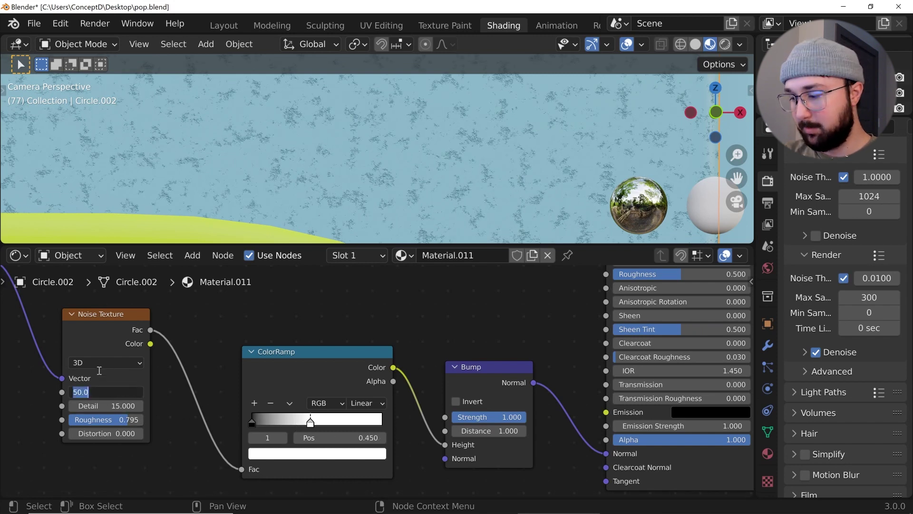
text(20)
key(Return)
scroll(312, 151, down, 5)
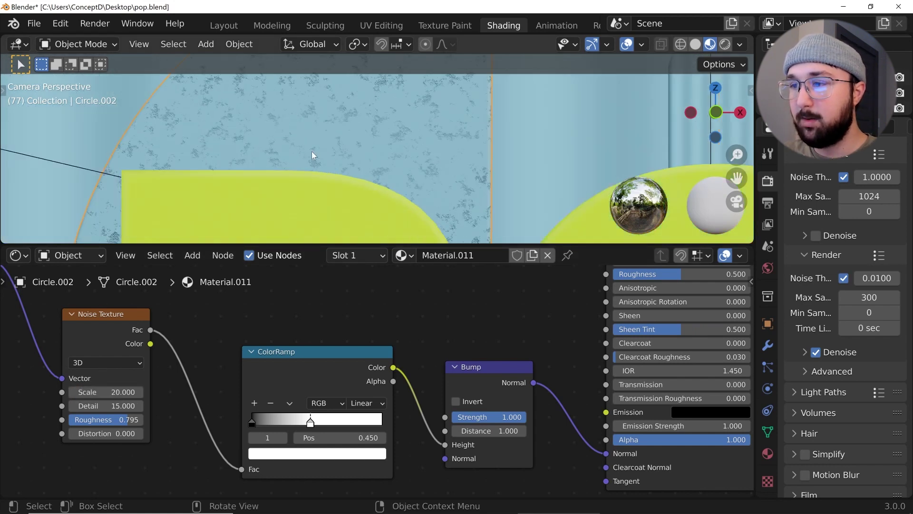
Move the white stop of the circle's bump ColorRamp to 0.416.
mouse_move(303, 426)
mouse_down()
mouse_move(315, 426)
mouse_move(296, 426)
mouse_move(304, 426)
mouse_up()
scroll(452, 186, down, 4)
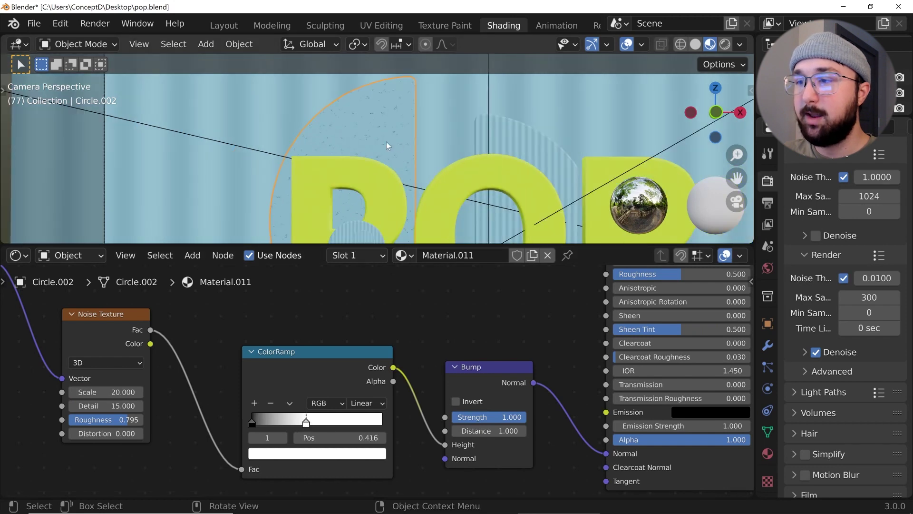
Link the speckled circle's material to the ribbed half-circle behind the letter O.
scroll(504, 134, up, 4)
click(581, 119)
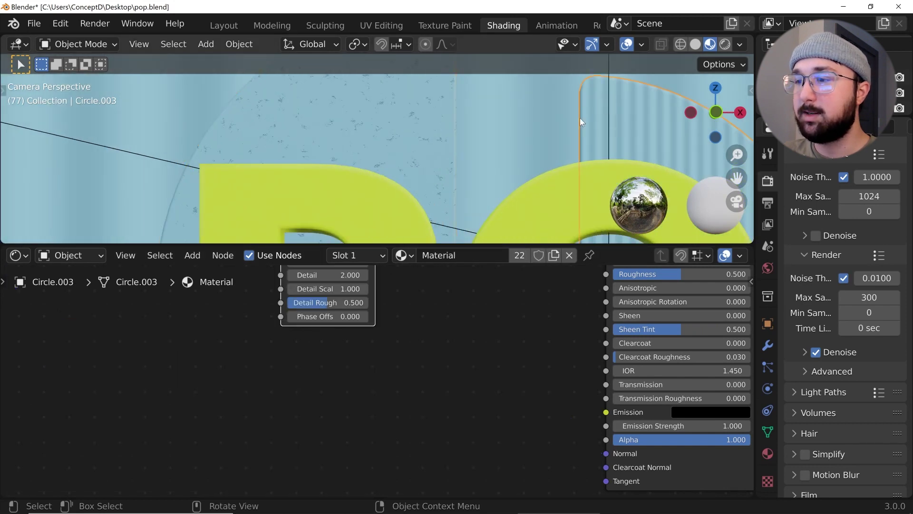
click(399, 117)
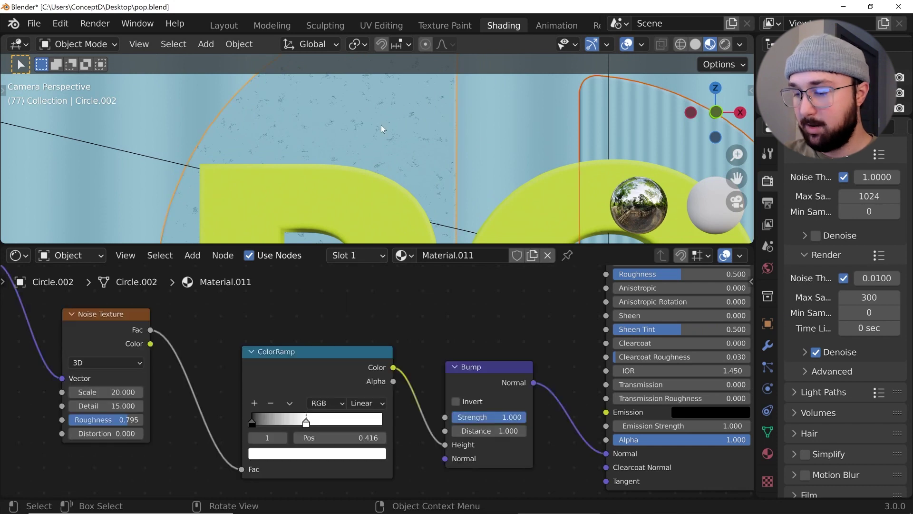
key(ctrl+l)
click(383, 125)
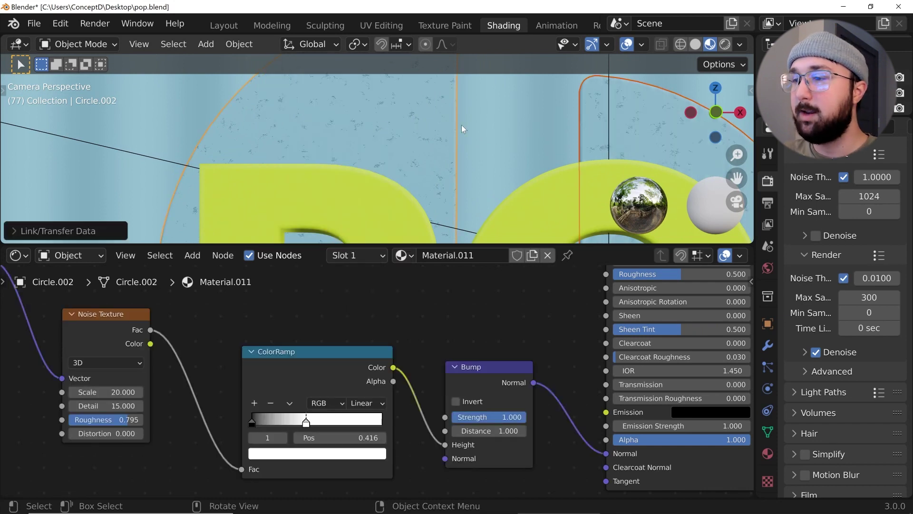
click(473, 143)
Copy the lime ColorRamp node from the long green block's material.
shift+middle_drag(506, 169, 388, 95)
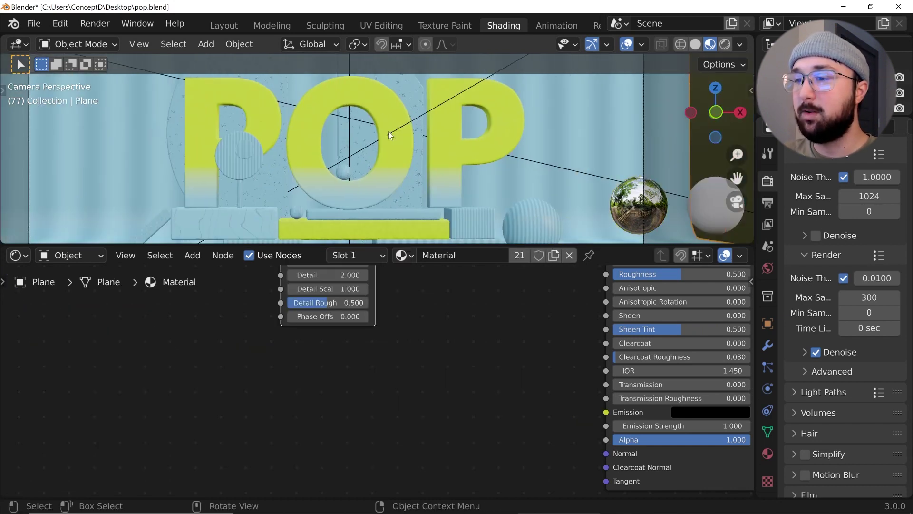
scroll(405, 161, down, 3)
shift+middle_drag(417, 201, 416, 167)
scroll(416, 167, up, 10)
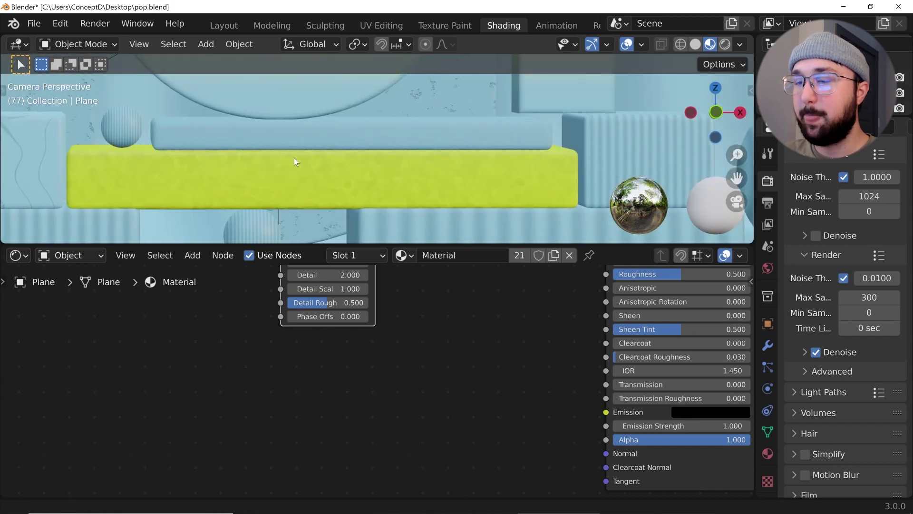
shift+middle_drag(293, 158, 512, 145)
shift+middle_drag(357, 226, 446, 149)
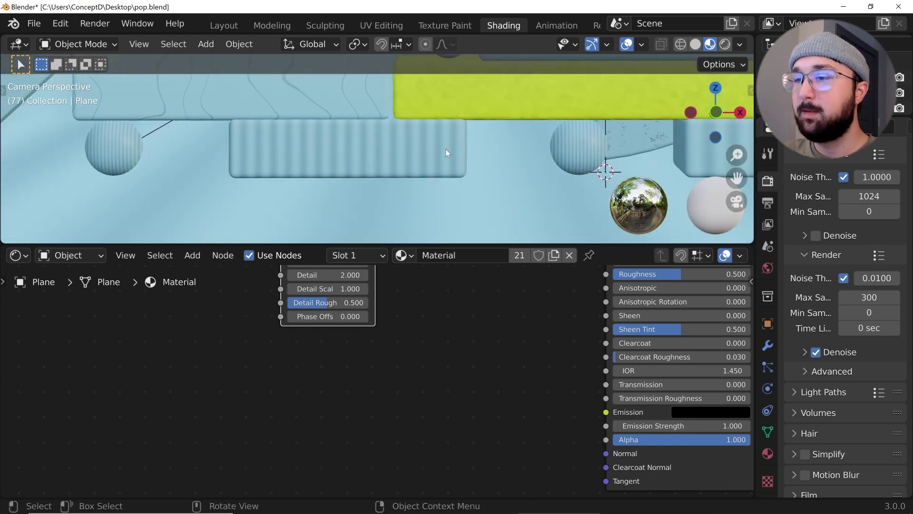
click(410, 140)
middle_drag(356, 344, 338, 411)
middle_drag(403, 323, 346, 380)
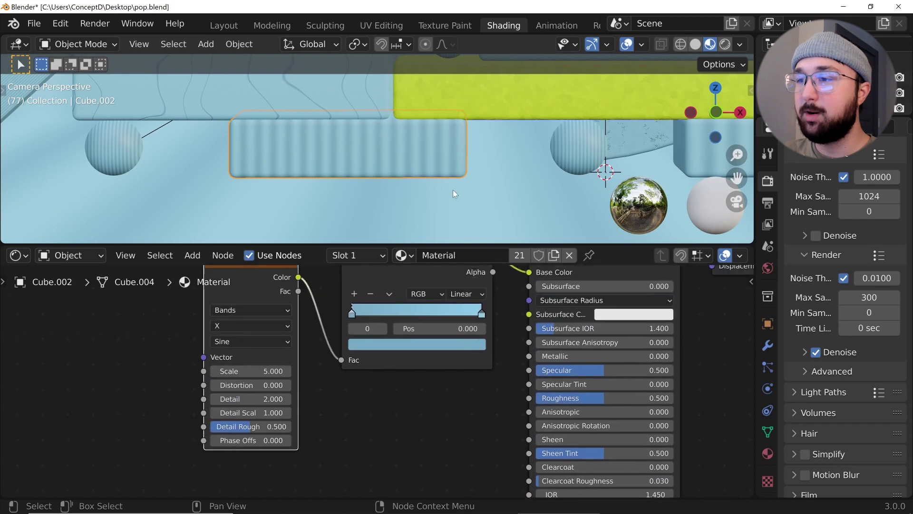
click(500, 102)
right_click(394, 280)
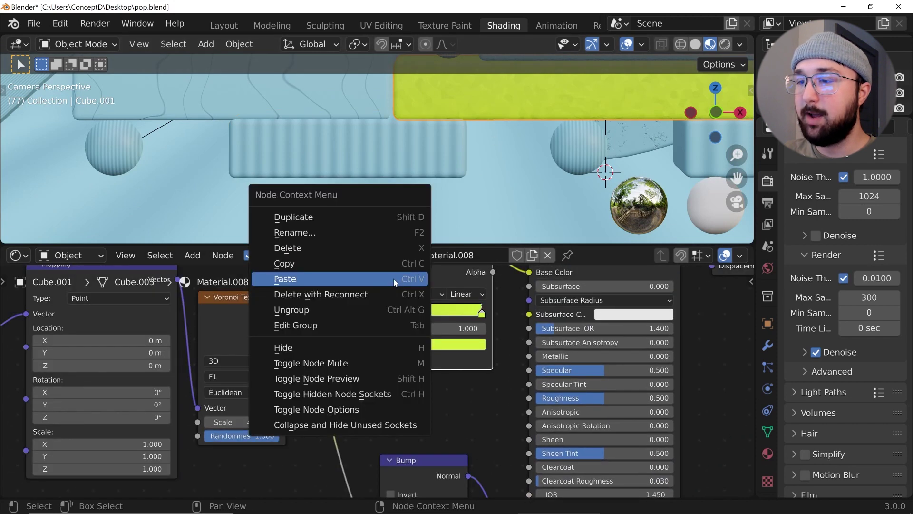
click(393, 278)
key(ctrl+z)
right_click(400, 290)
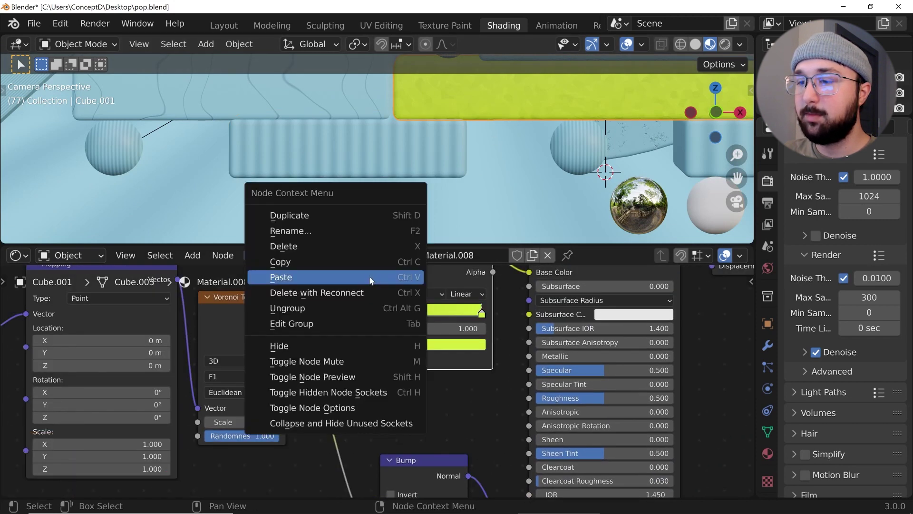
click(333, 262)
Delete the Wave Texture and ColorRamp nodes of the ribbed block beneath the wavy-lined block and give it its own material copy.
click(373, 153)
scroll(230, 357, down, 3)
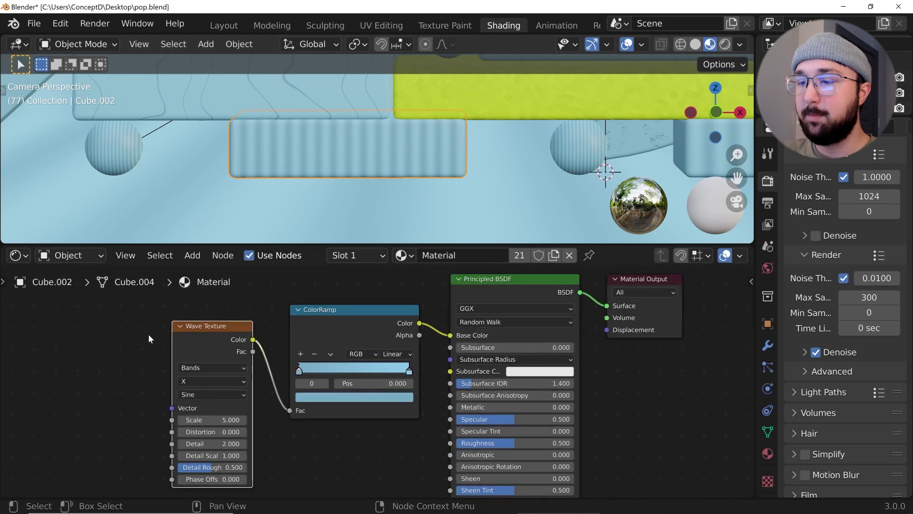
drag(143, 309, 419, 409)
key(x)
Paste the lime ColorRamp into the block's material and connect its Color output to the Principled BSDF's Base Color.
right_click(327, 336)
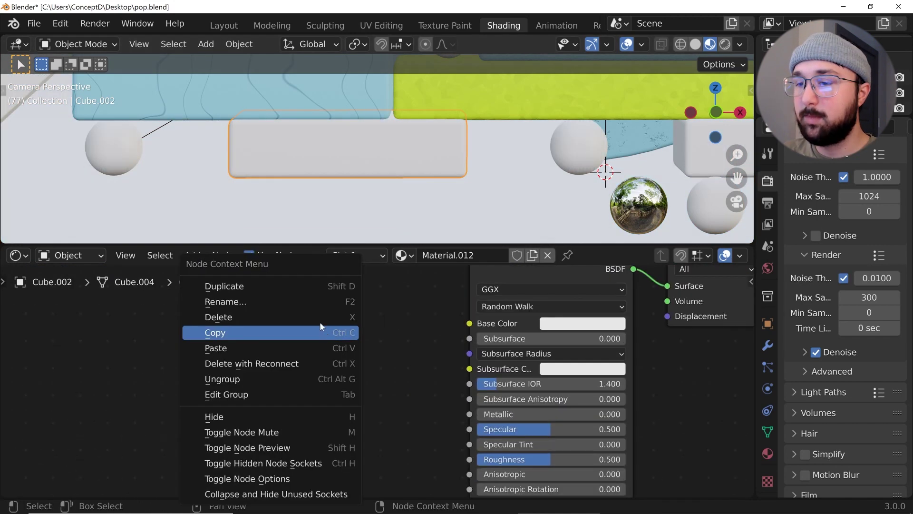
click(318, 316)
right_click(318, 316)
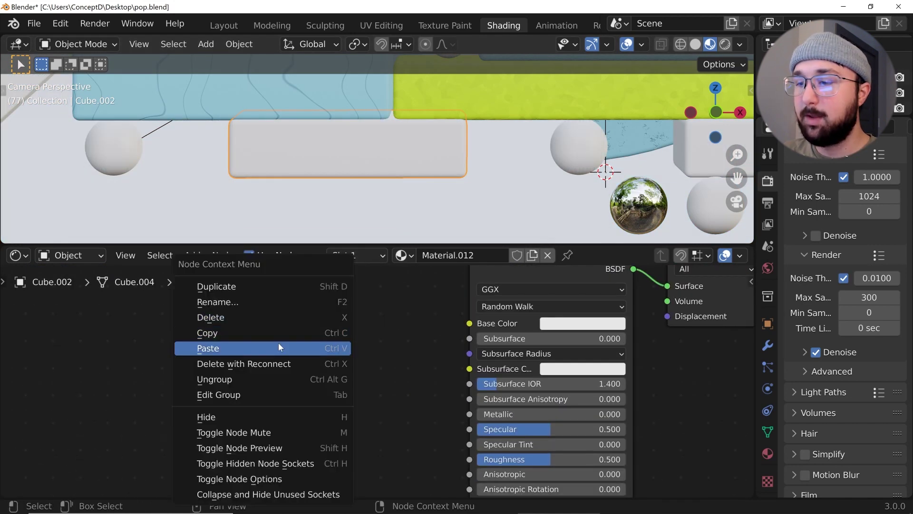
click(279, 347)
drag(430, 308, 471, 325)
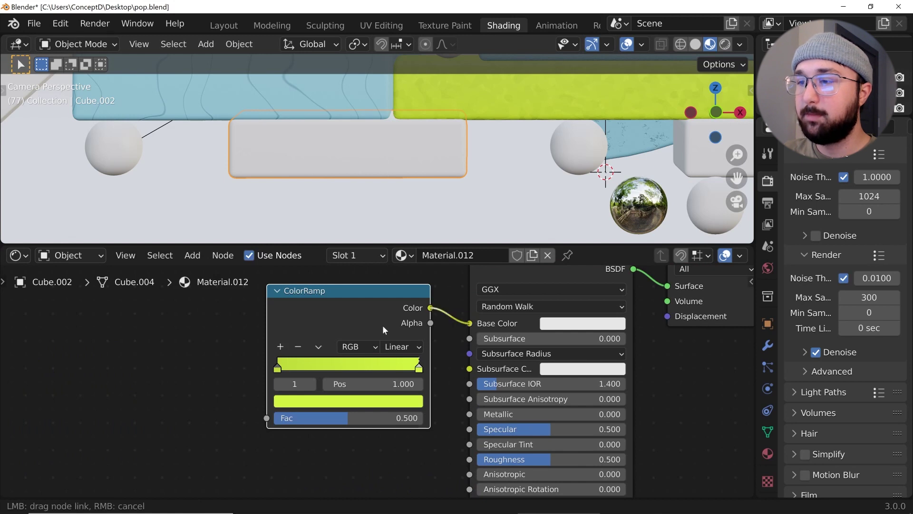
Add a Magic Texture node to the block's material.
middle_drag(386, 330, 544, 325)
key(shift+a)
click(371, 316)
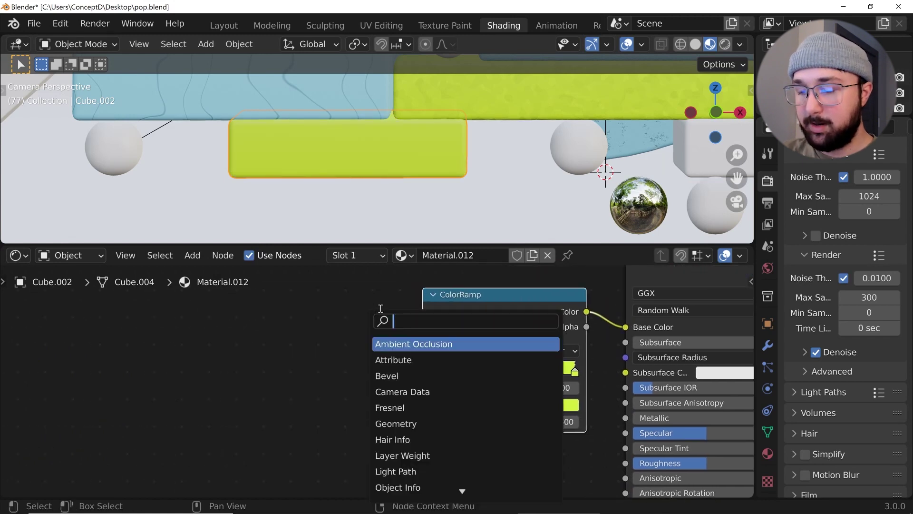
text(mag)
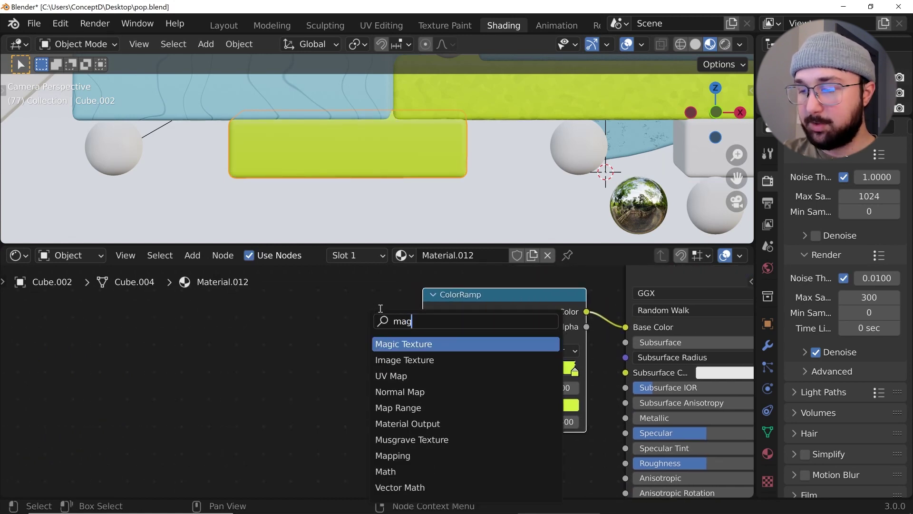
click(407, 342)
click(269, 361)
Add Mapping and Texture Coordinate nodes to the Magic Texture and feed the Mapping from the Object output.
scroll(410, 295, up, 4)
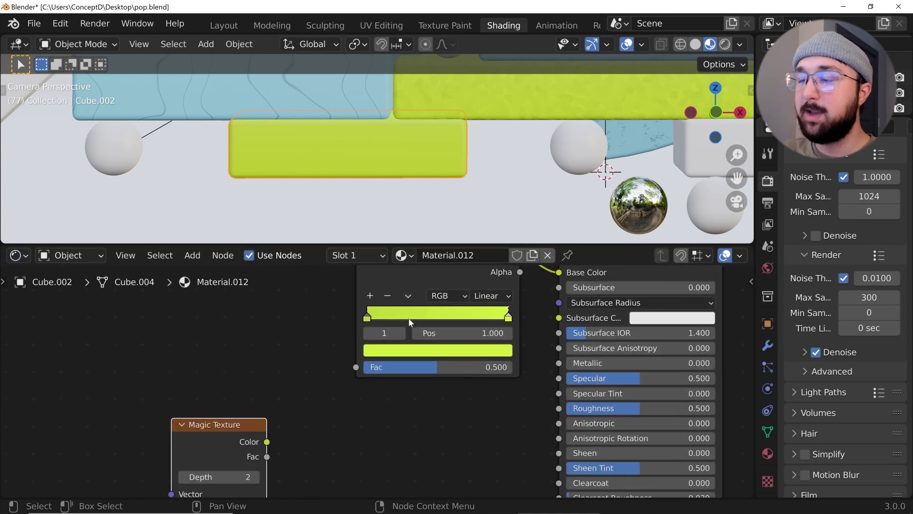
middle_drag(409, 318, 402, 347)
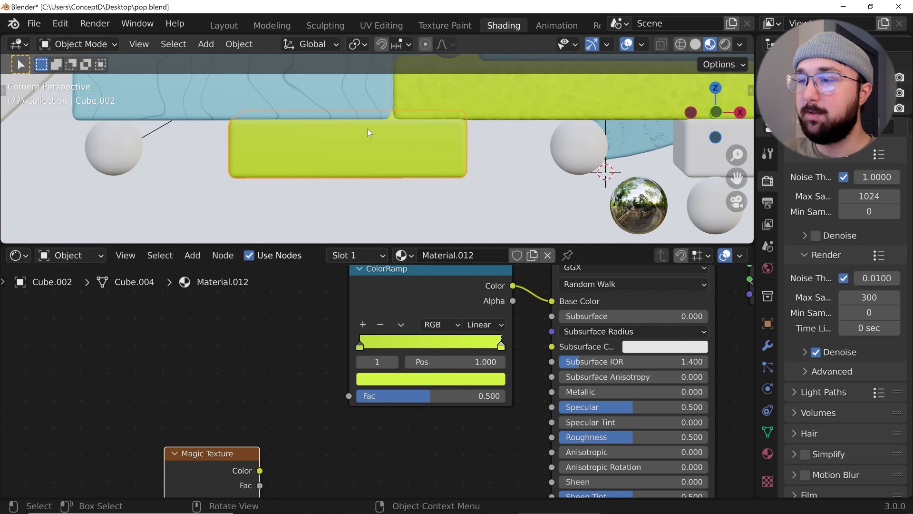
scroll(277, 369, down, 3)
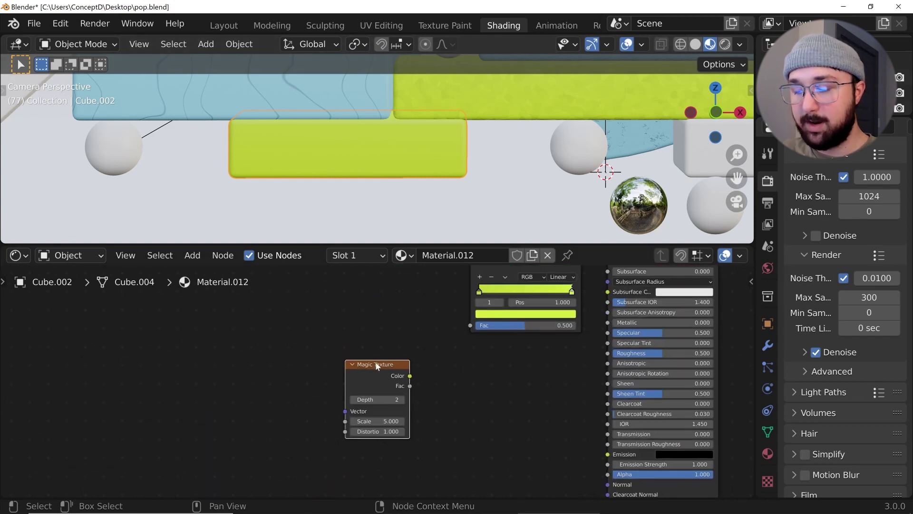
key(ctrl+t)
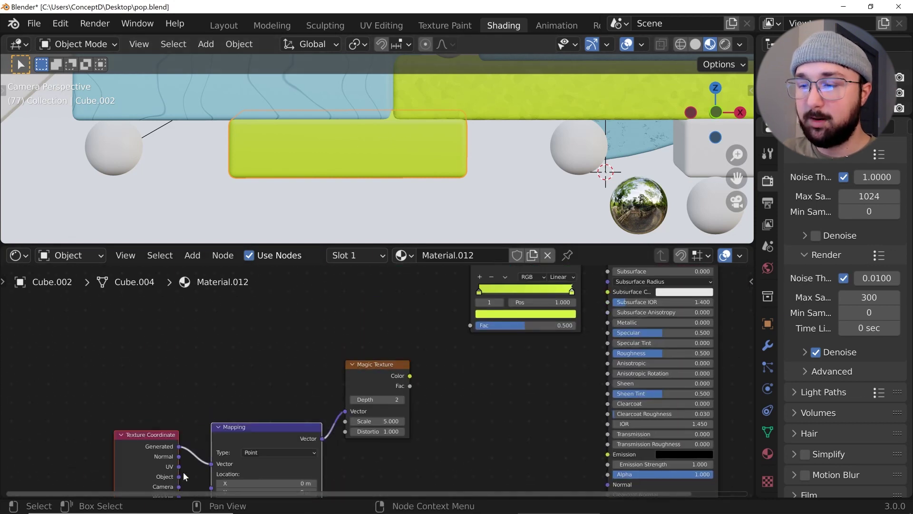
drag(179, 476, 212, 464)
middle_drag(329, 388, 167, 320)
scroll(181, 319, up, 4)
drag(243, 318, 255, 419)
Add a Bump node to the block's material and connect it to the Principled BSDF's Normal input.
middle_drag(379, 396, 399, 350)
key(shift+a)
click(400, 346)
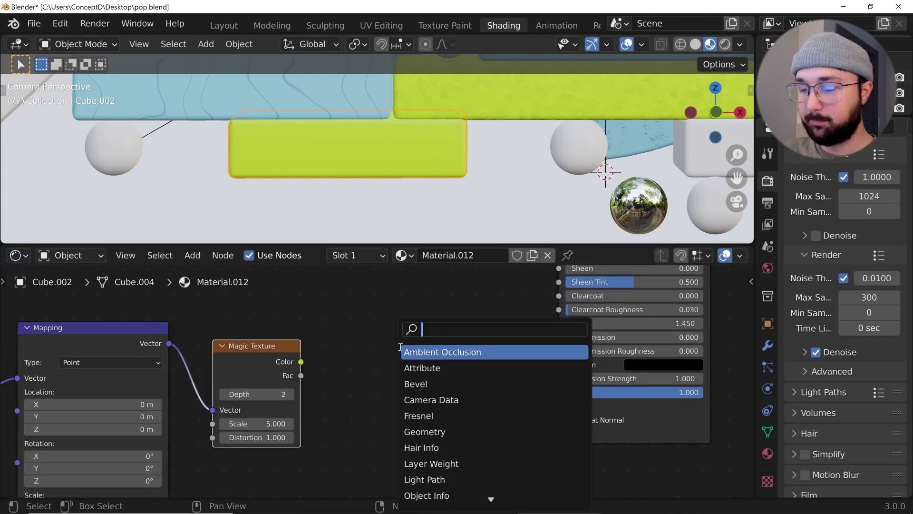
text(bump)
key(Return)
click(475, 401)
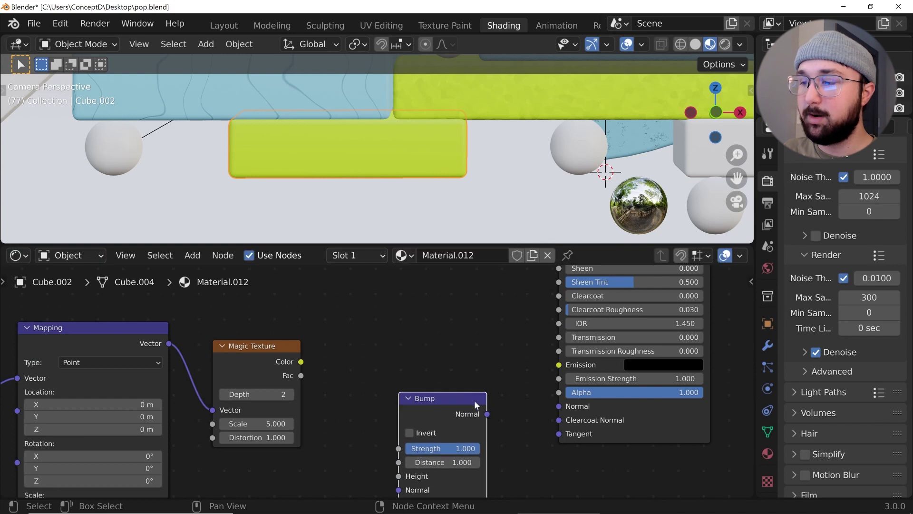
drag(488, 414, 559, 406)
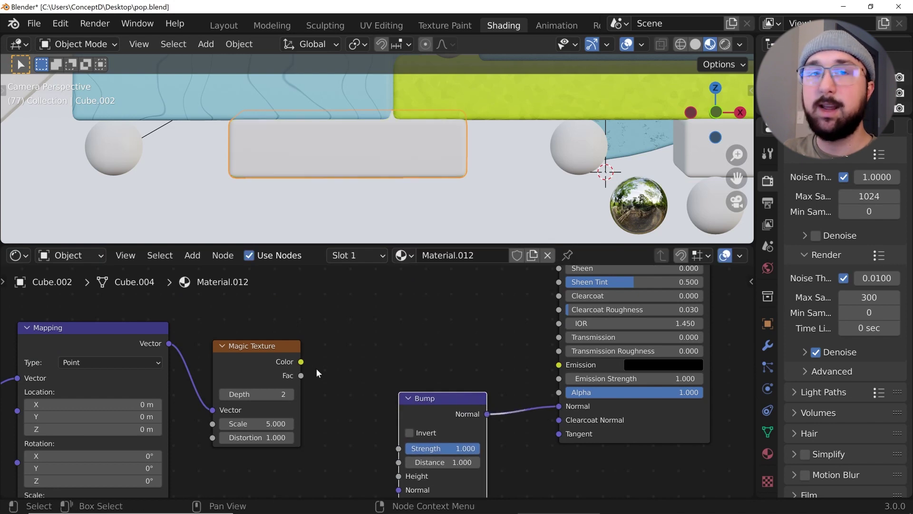
Set the Magic Texture Depth to 1 and connect its Color output to the Bump node's Height.
click(223, 394)
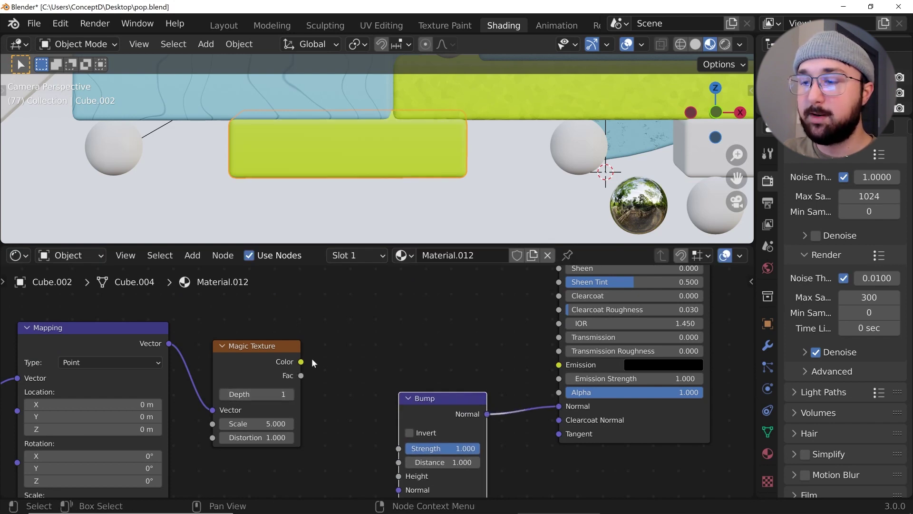
middle_drag(321, 346, 332, 316)
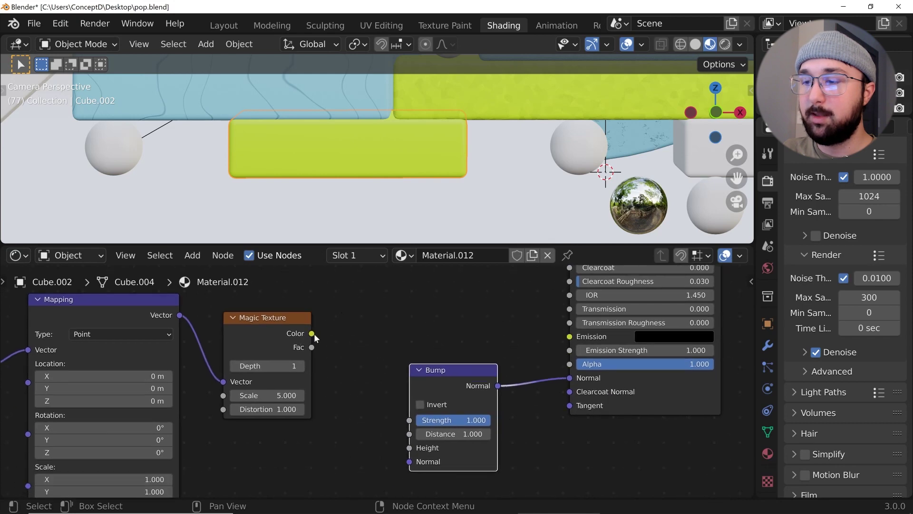
drag(314, 334, 409, 447)
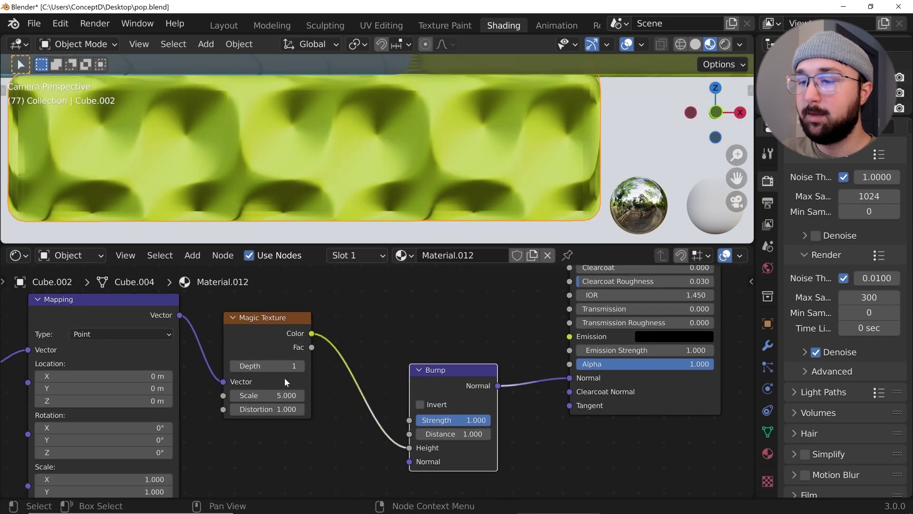
Set the Magic Texture Scale to 61.1 and the Bump Strength to 0.474.
drag(267, 395, 309, 395)
drag(485, 420, 454, 420)
scroll(447, 146, down, 5)
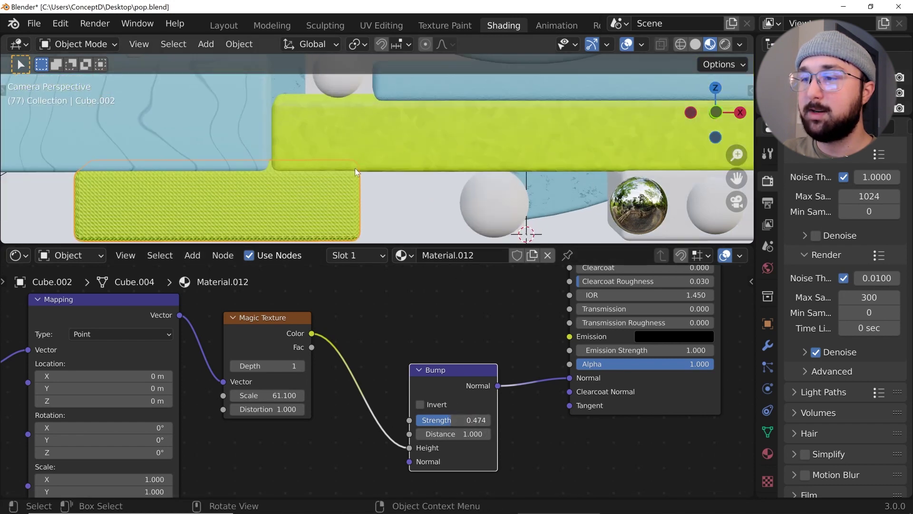
Link the small green block's Magic Texture material to the round disc standing on the thin post.
scroll(354, 168, down, 4)
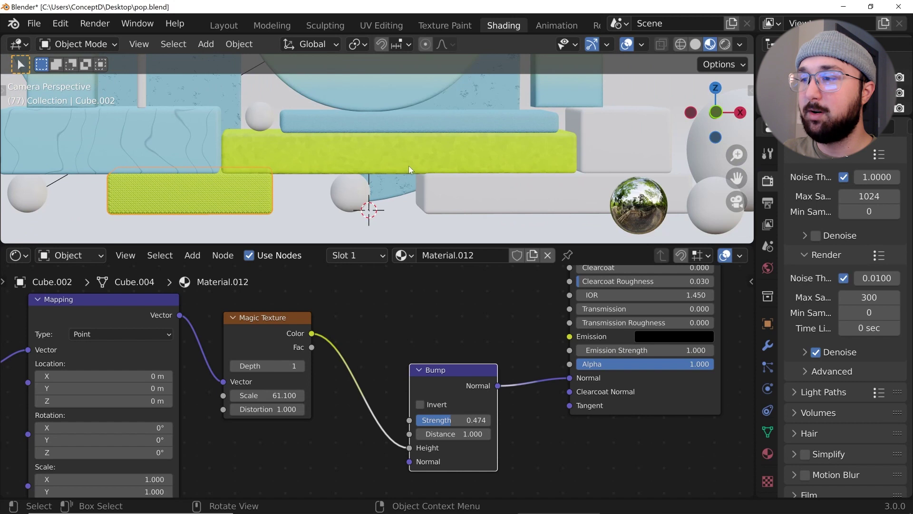
scroll(409, 166, down, 2)
shift+middle_drag(333, 131, 388, 150)
scroll(388, 150, up, 1)
shift+middle_drag(328, 98, 372, 117)
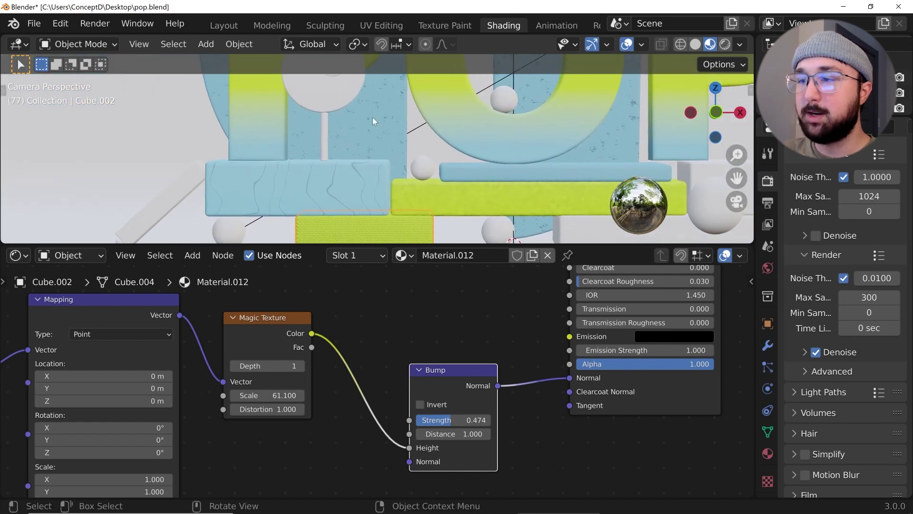
click(323, 94)
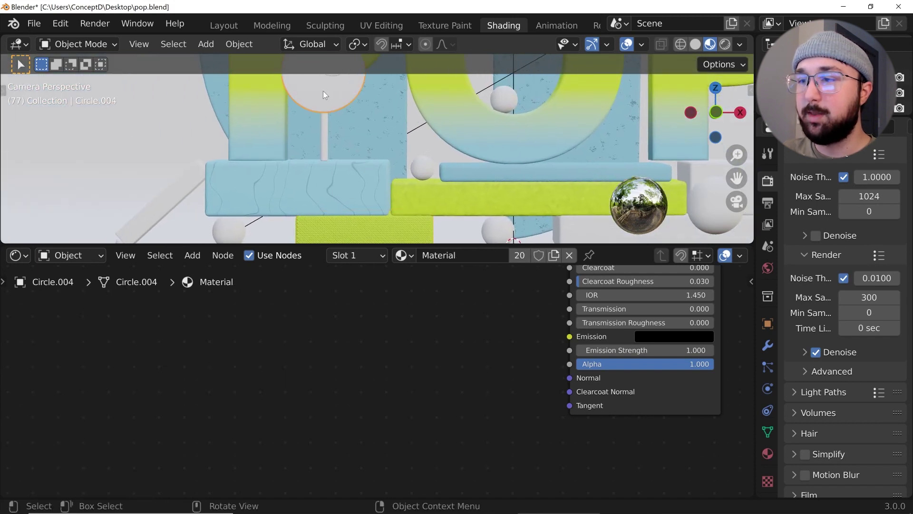
shift+click(369, 228)
key(ctrl+l)
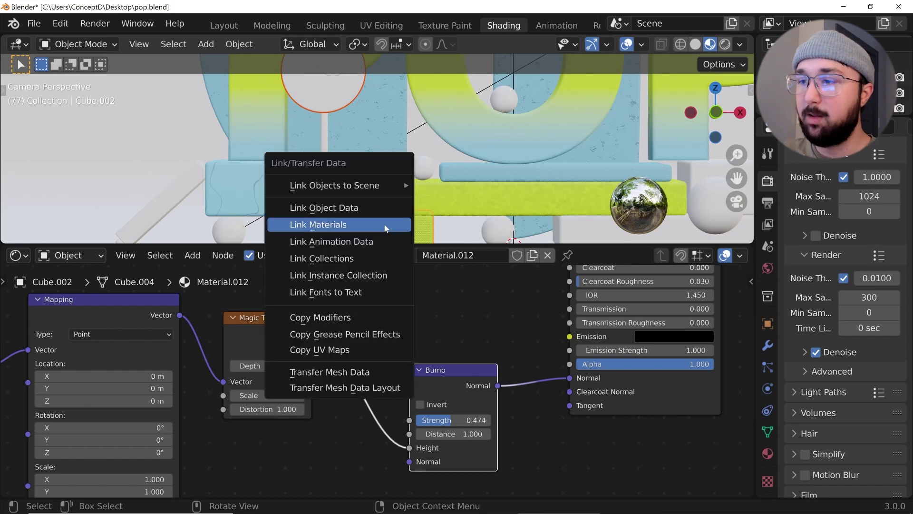
click(384, 224)
Link the thin blue slab's noise bump material to the white block beside the long green block.
scroll(396, 147, down, 3)
shift+middle_drag(389, 168, 321, 144)
scroll(380, 154, up, 2)
shift+middle_drag(488, 163, 343, 198)
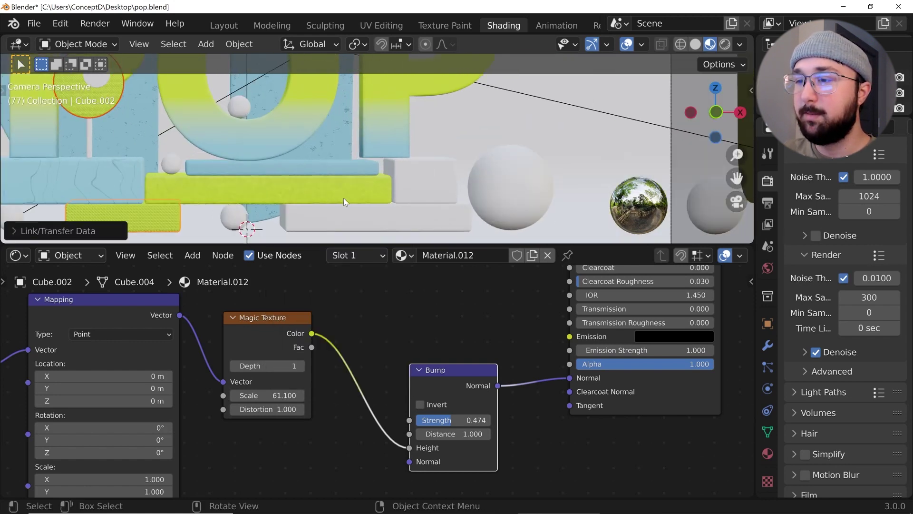
scroll(343, 198, up, 4)
click(419, 129)
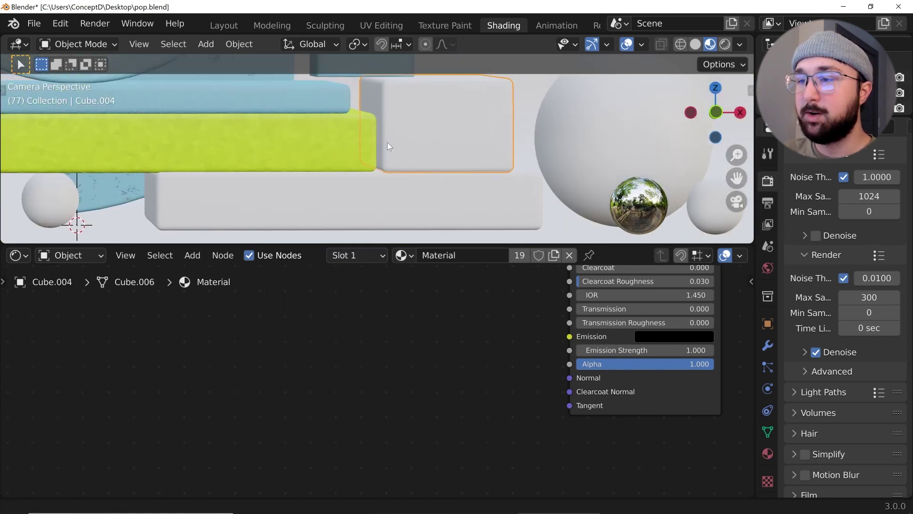
ctrl+scroll(387, 142, up, 3)
shift+click(395, 134)
key(ctrl+l)
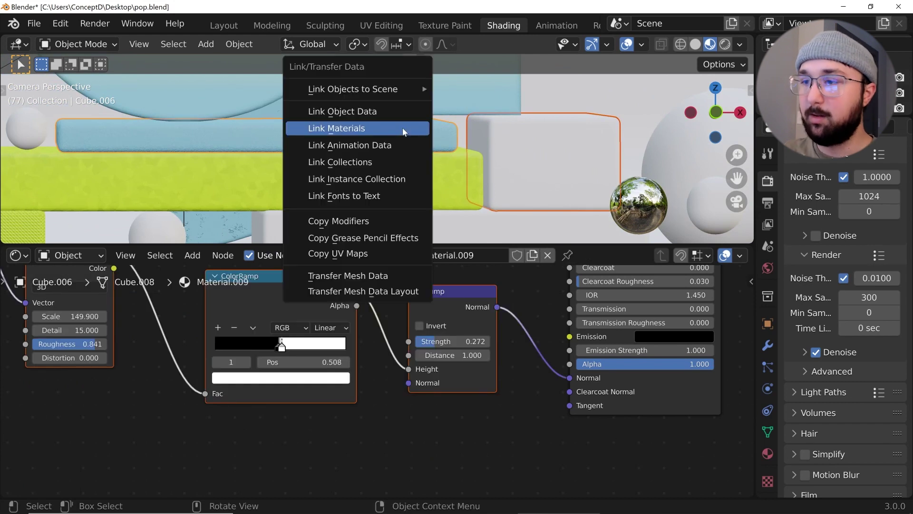
click(404, 132)
click(522, 164)
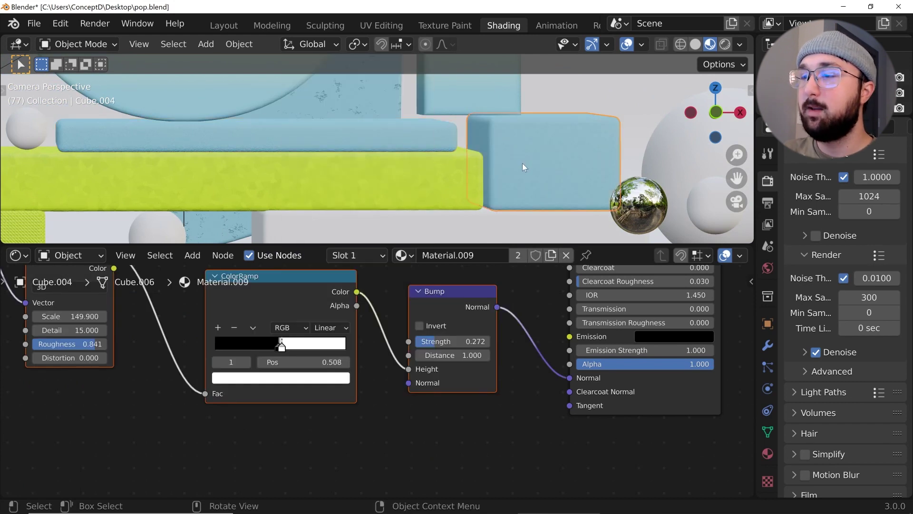
Make the material of the block beside the long green block single-user and replace its Noise Texture with a Voronoi Texture.
scroll(357, 298, down, 3)
middle_drag(358, 298, 357, 337)
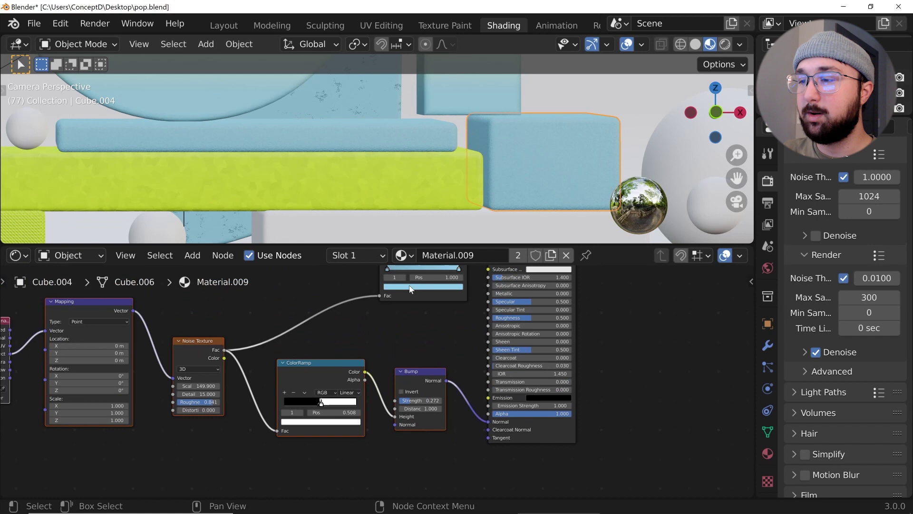
click(518, 255)
scroll(347, 353, up, 2)
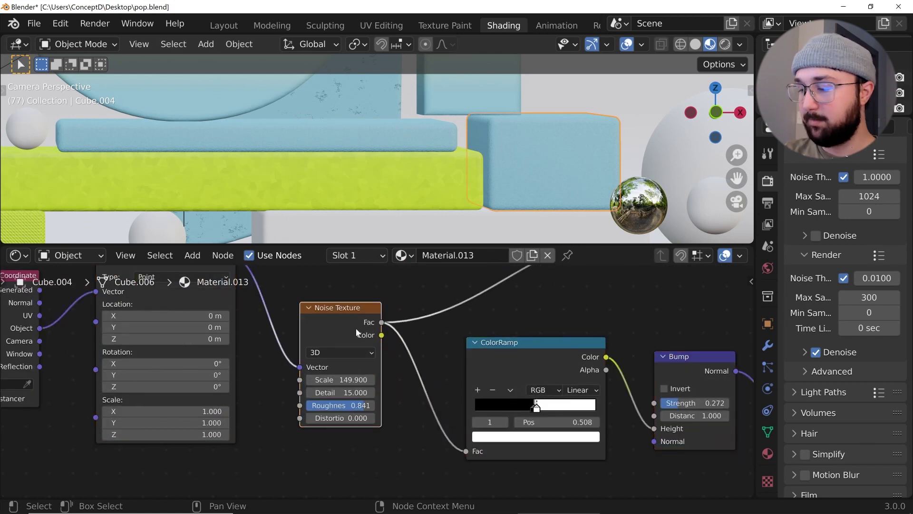
key(x)
key(shift+a)
click(355, 327)
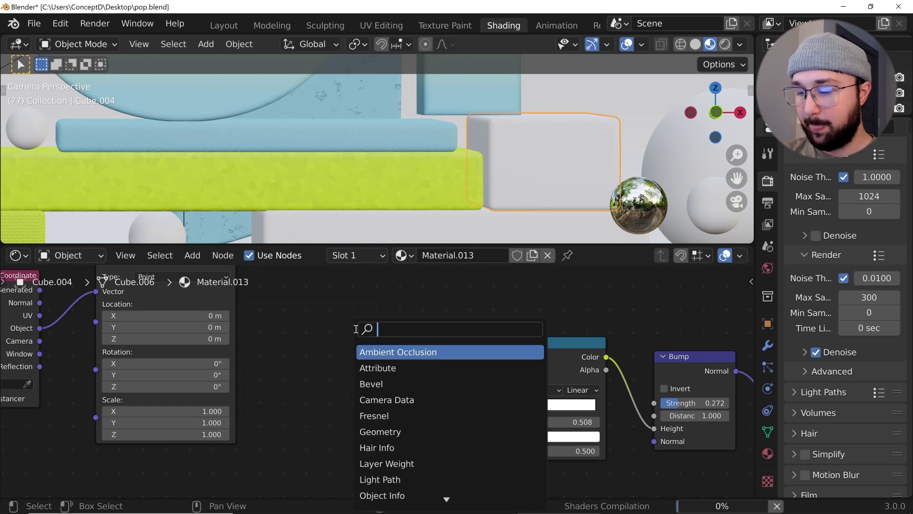
text(vor)
key(Return)
click(333, 324)
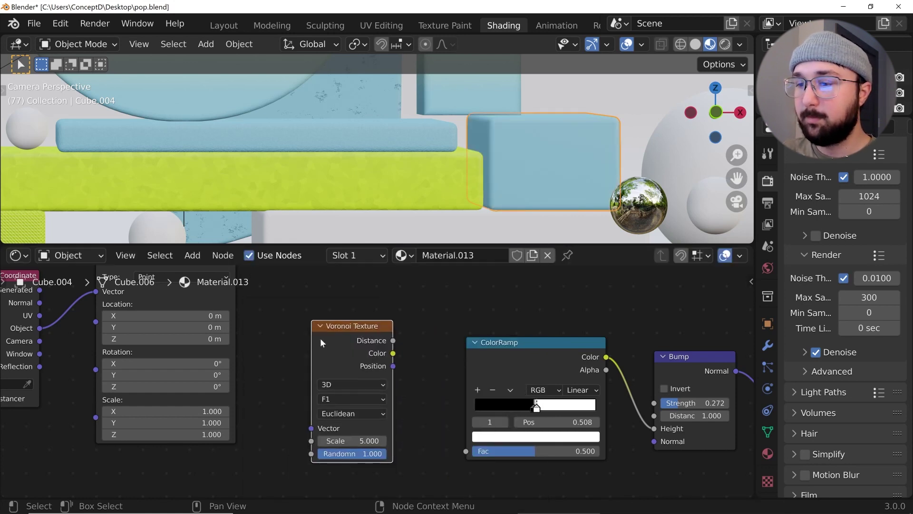
Connect the Mapping Vector to the Voronoi Texture and its Distance output to the Fac of the bump's ColorRamp.
scroll(290, 310, down, 2)
drag(282, 298, 332, 410)
scroll(332, 410, up, 2)
drag(395, 337, 470, 457)
middle_drag(431, 415, 312, 408)
scroll(514, 189, up, 4)
shift+middle_drag(323, 183, 220, 205)
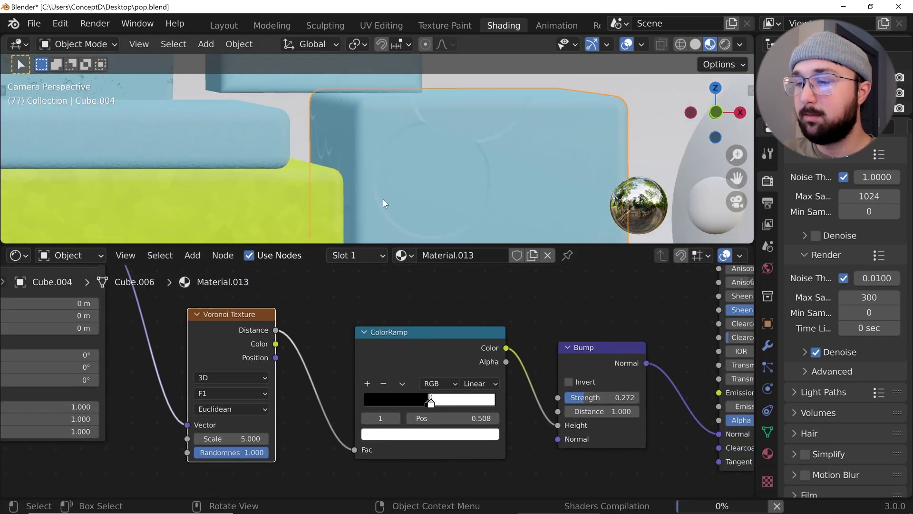
Set the Voronoi Texture Scale to 45.5 and the Bump Strength to 0.387.
drag(232, 439, 257, 438)
mouse_move(275, 344)
mouse_down()
mouse_move(332, 401)
mouse_move(349, 453)
mouse_move(288, 350)
mouse_up()
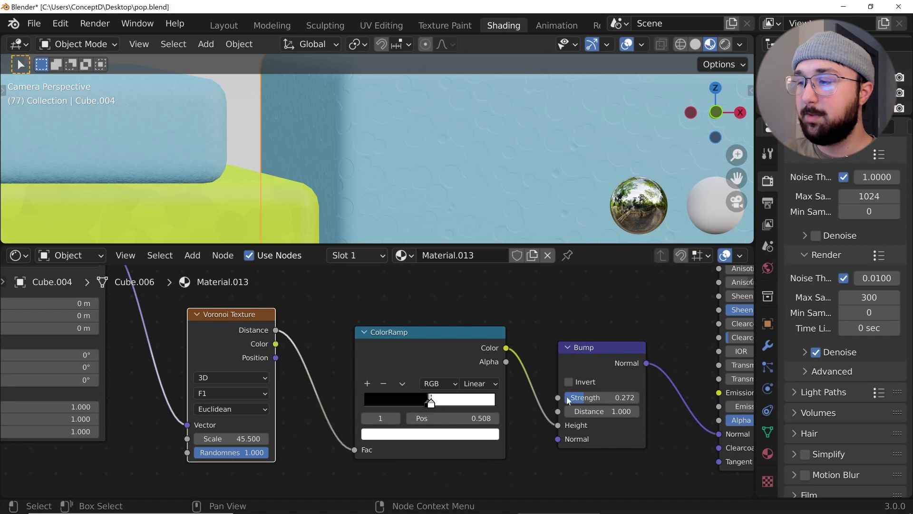
drag(571, 399, 603, 399)
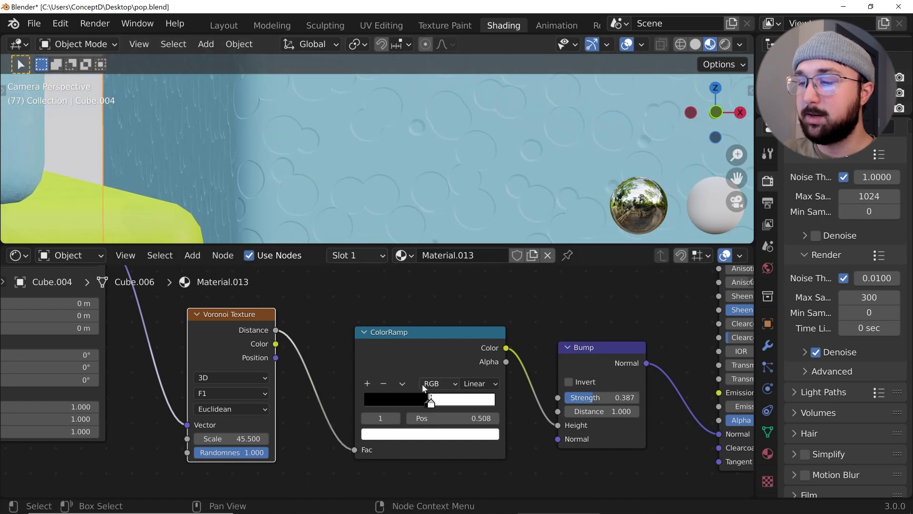
scroll(337, 178, down, 5)
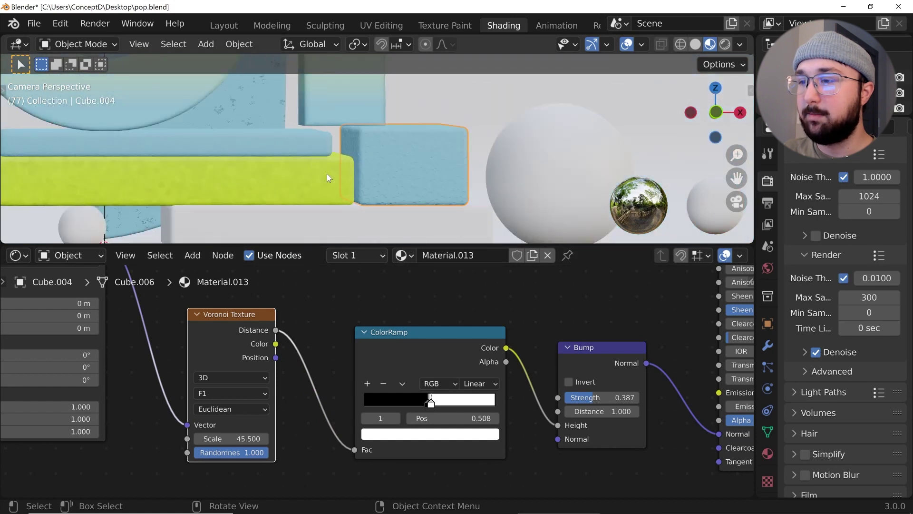
scroll(438, 176, up, 5)
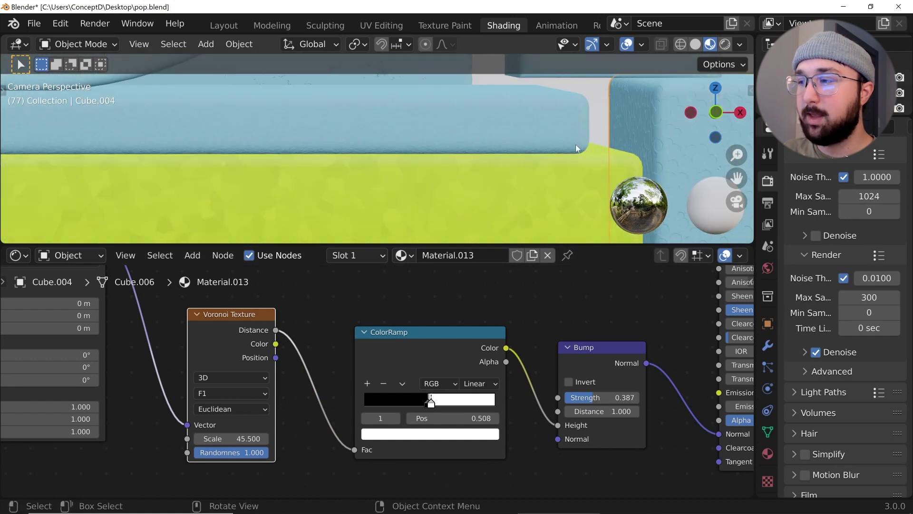
Connect the Voronoi Distance output to the Fac of the blue ColorRamp feeding the Base Color.
scroll(493, 314, down, 3)
middle_drag(493, 314, 299, 392)
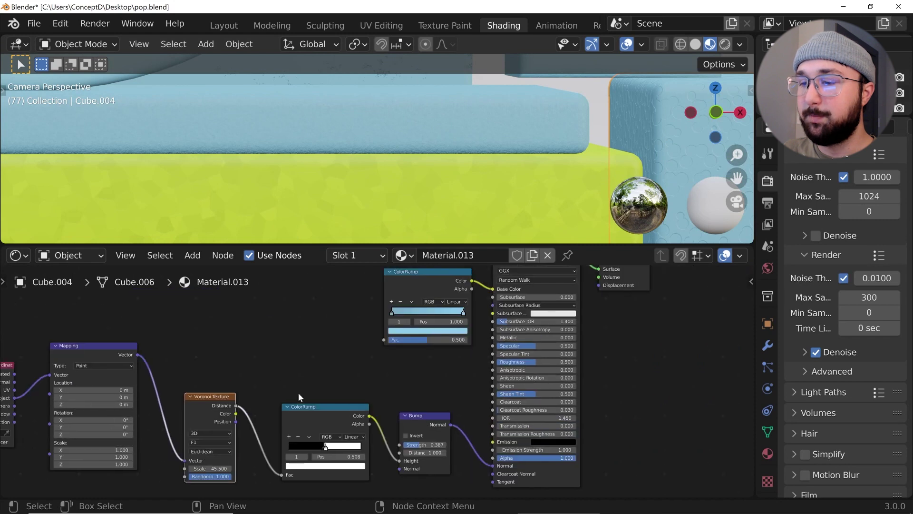
drag(289, 369, 383, 340)
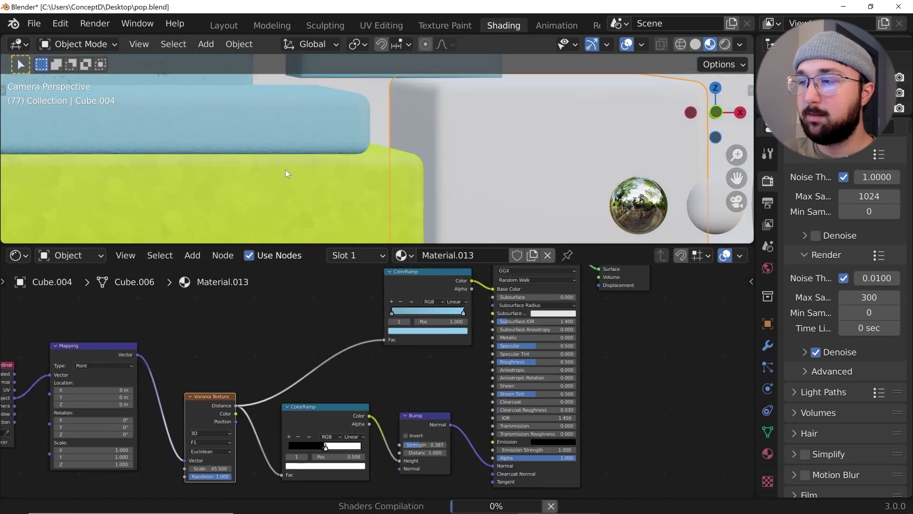
shift+middle_drag(511, 153, 429, 151)
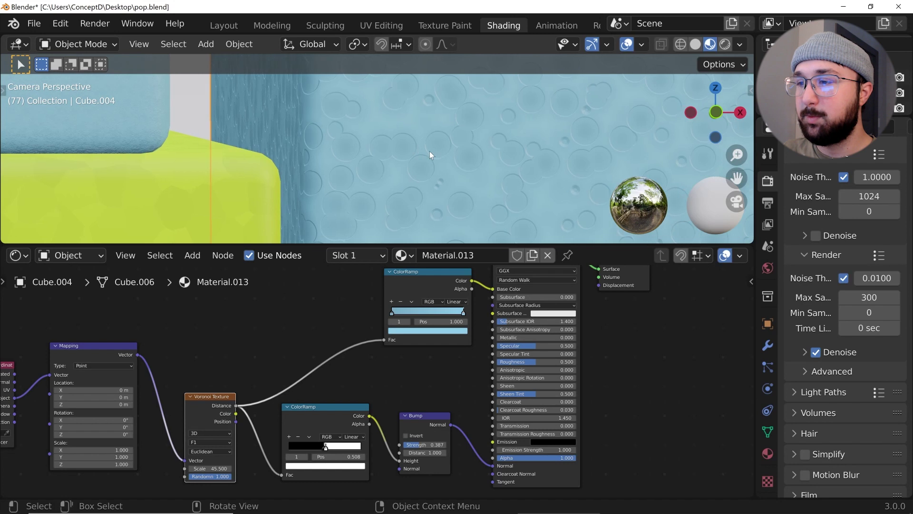
scroll(398, 159, down, 5)
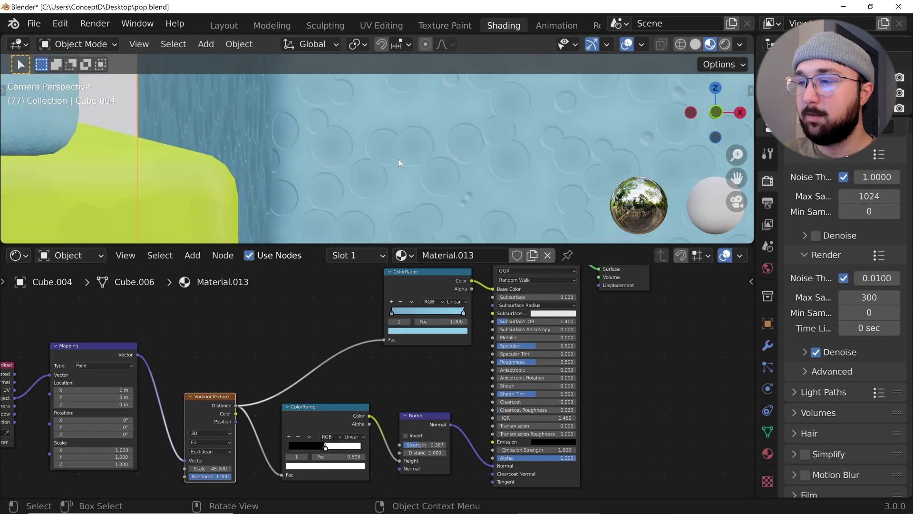
shift+middle_drag(297, 149, 443, 148)
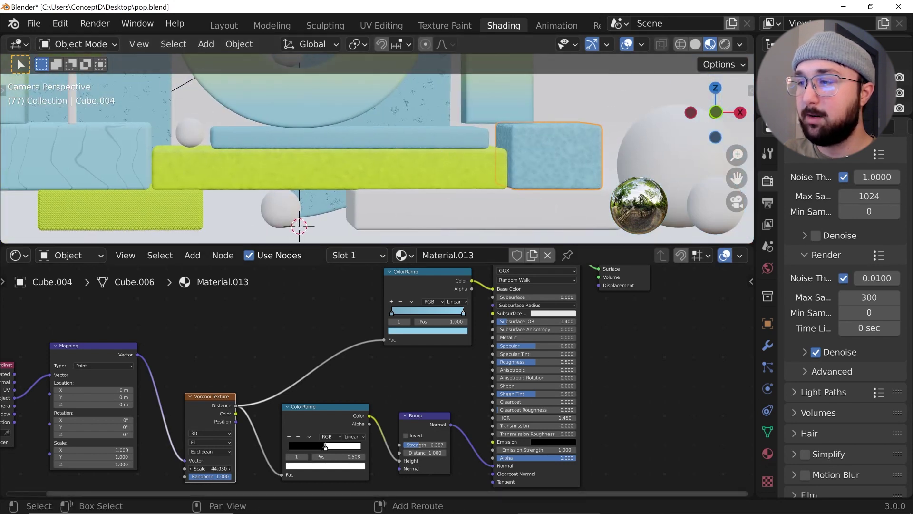
Set the Voronoi Texture Scale to 10.12.
drag(209, 469, 182, 468)
scroll(590, 159, up, 3)
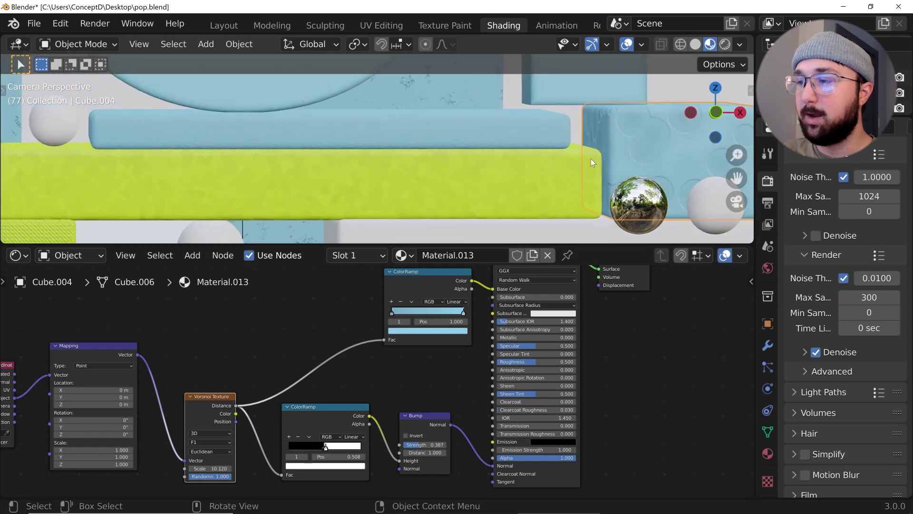
scroll(567, 186, down, 5)
shift+middle_drag(397, 175, 436, 155)
scroll(437, 156, up, 4)
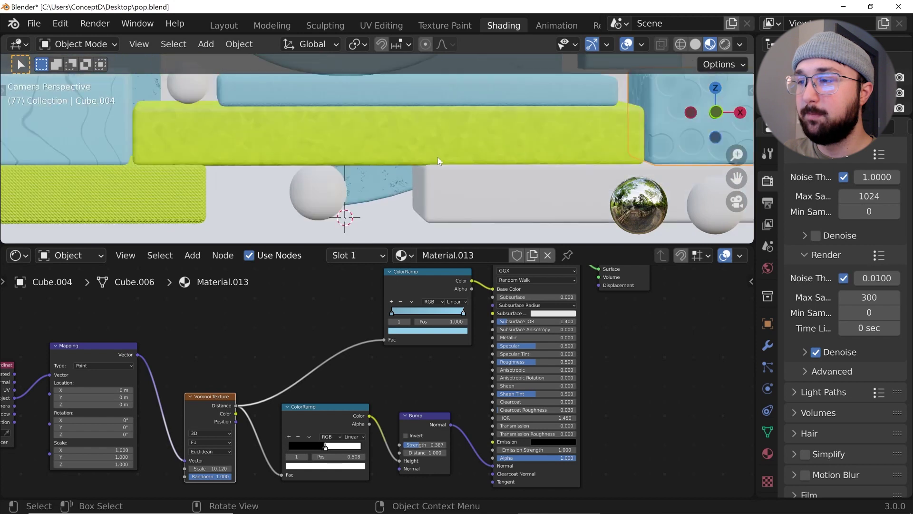
Link the thin blue slab's noise bump material to the long white block below the long green block.
scroll(451, 161, down, 1)
click(479, 101)
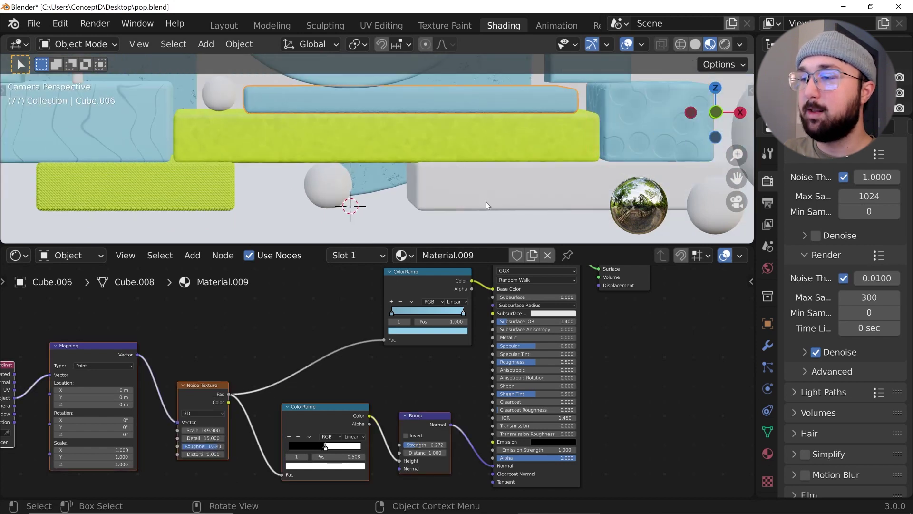
click(486, 201)
shift+click(469, 101)
key(ctrl+l)
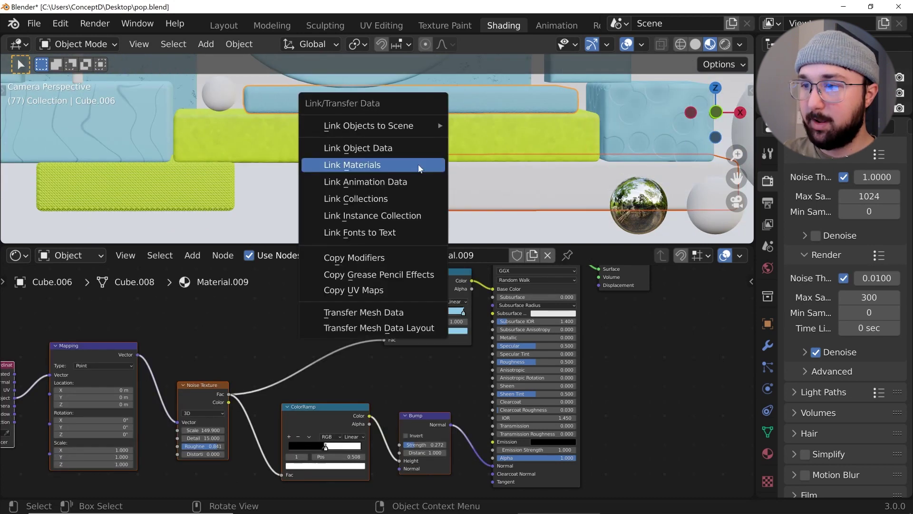
click(421, 169)
scroll(410, 158, down, 4)
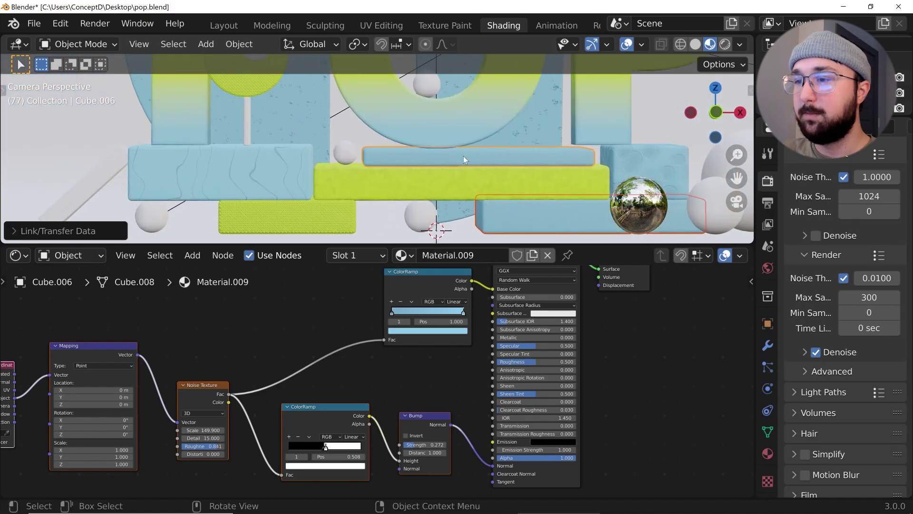
Examine the whole scene in the Layout workspace, first in rendered shading and then in Material Preview.
click(222, 27)
scroll(448, 161, down, 2)
shift+middle_drag(454, 163, 380, 202)
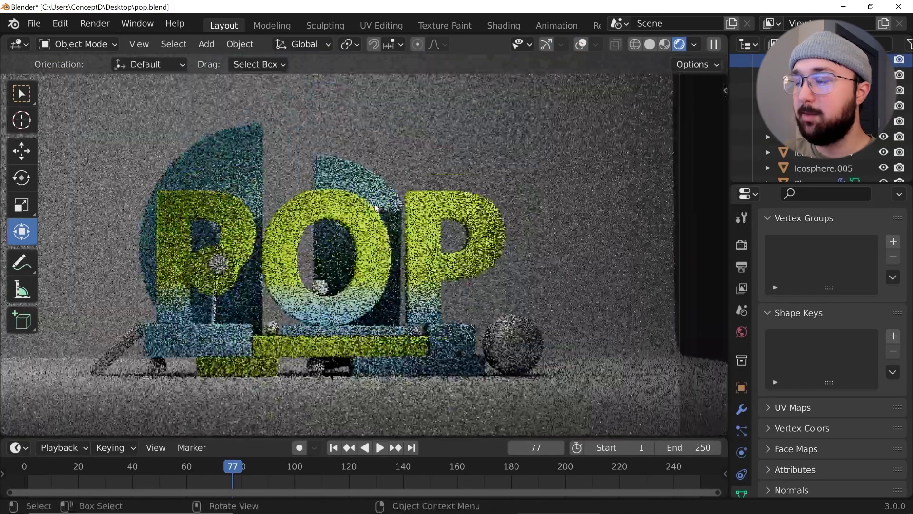
scroll(380, 202, up, 2)
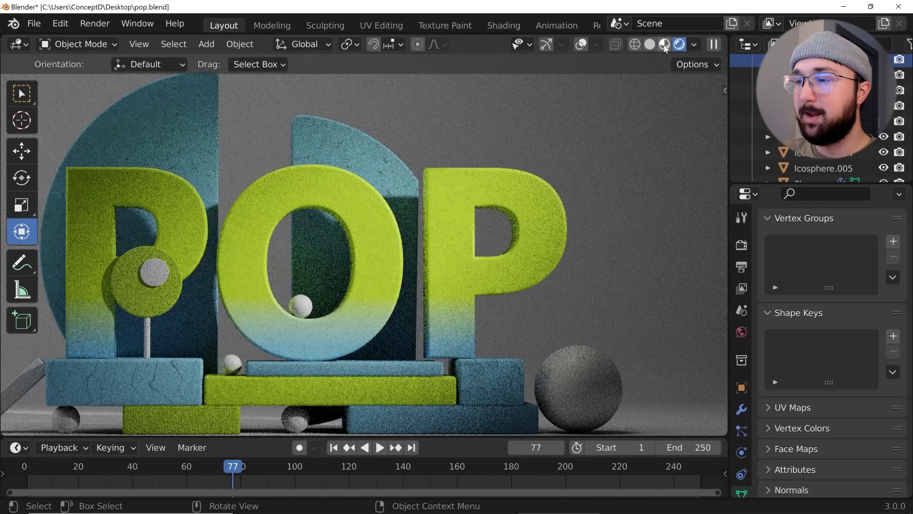
click(665, 44)
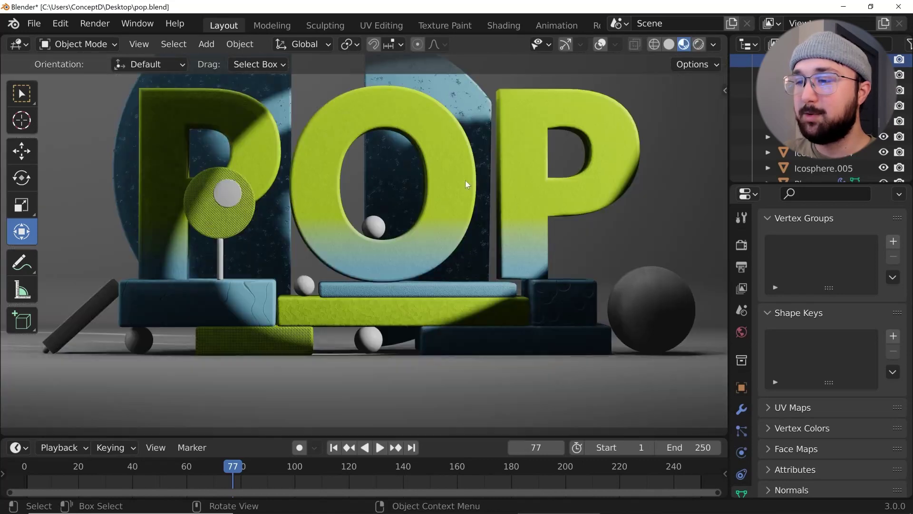
scroll(312, 307, up, 4)
scroll(240, 315, down, 2)
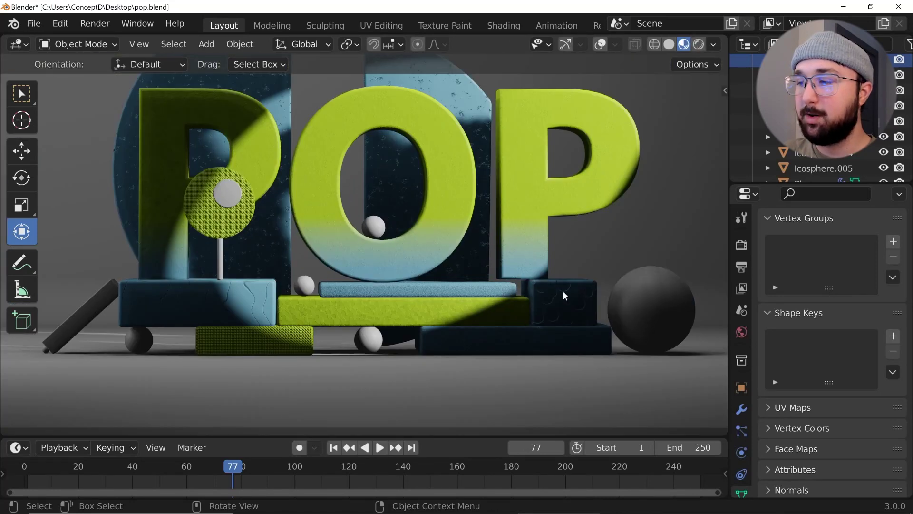
Show the viewport overlays and link the wavy-patterned blue block's material to the large sphere beside the text.
click(638, 307)
click(604, 47)
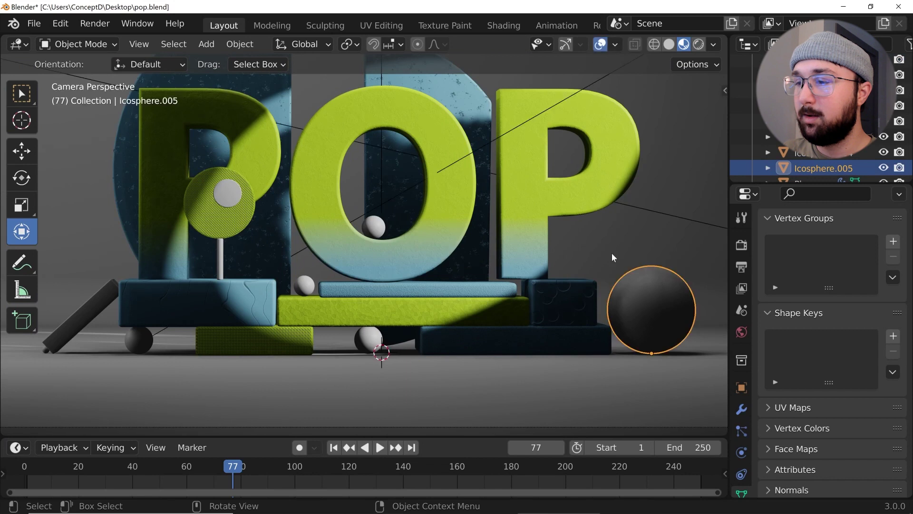
shift+click(261, 299)
key(ctrl+l)
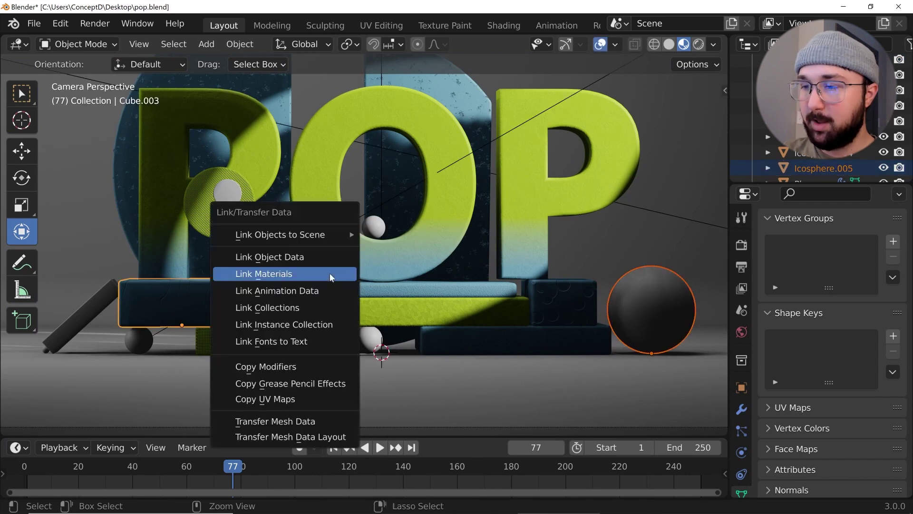
click(325, 275)
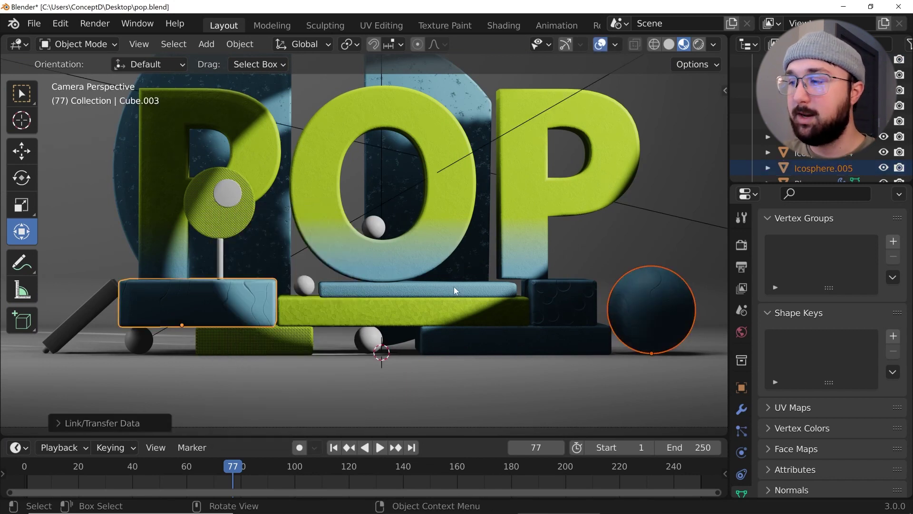
Check the linked materials across the scene and preview it in rendered shading.
shift+middle_drag(451, 236, 560, 233)
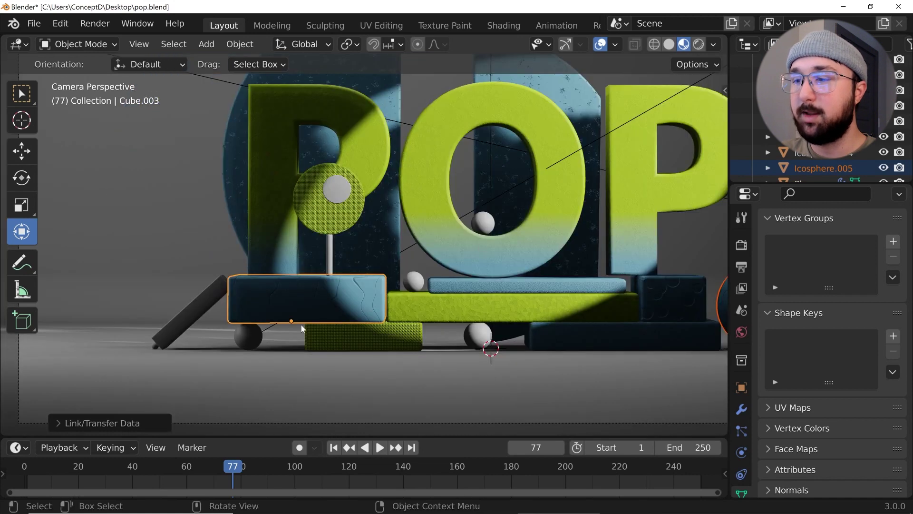
scroll(303, 324, up, 1)
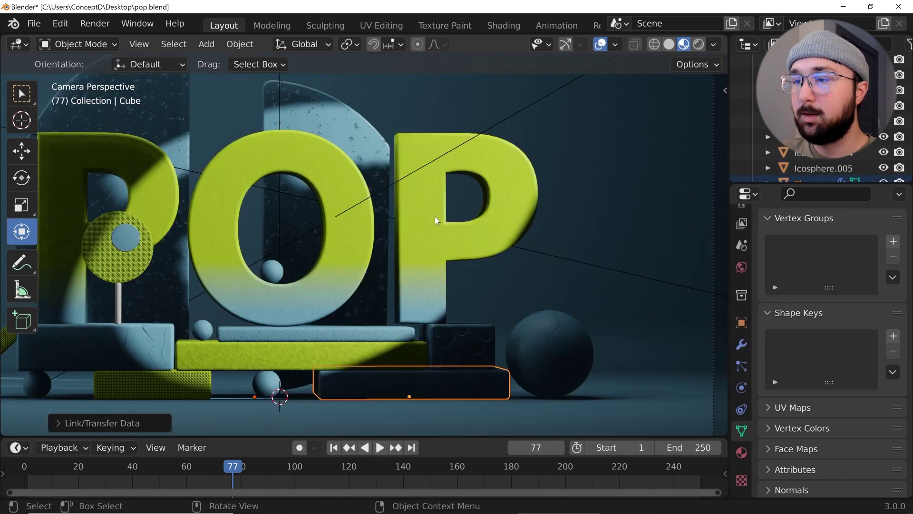
shift+middle_drag(435, 216, 614, 232)
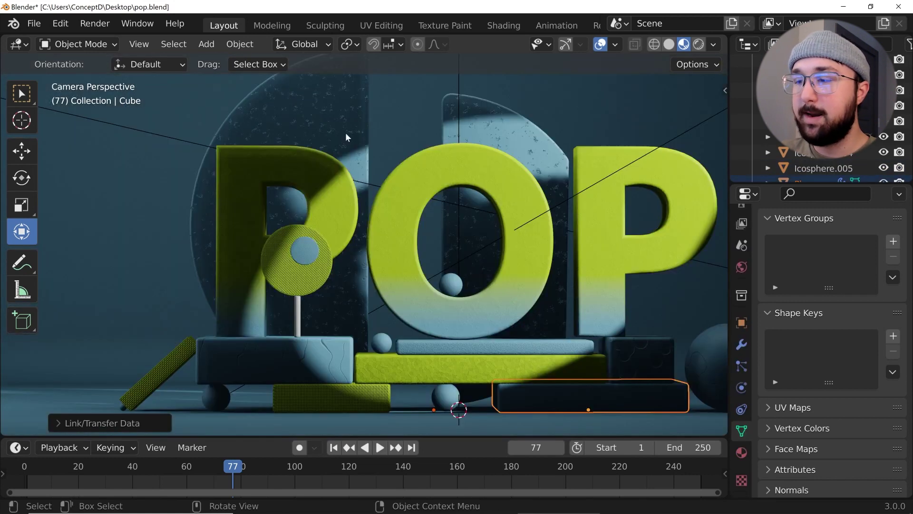
shift+middle_drag(404, 188, 333, 178)
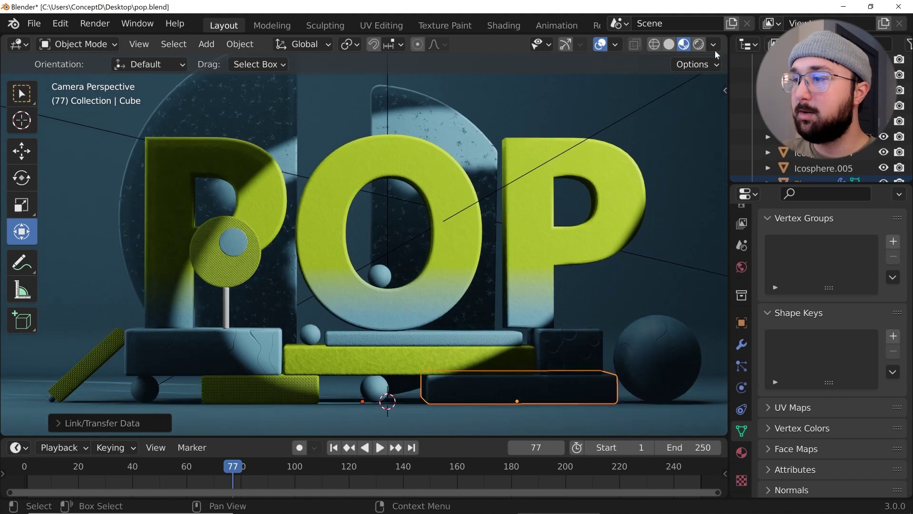
click(699, 45)
scroll(488, 172, down, 1)
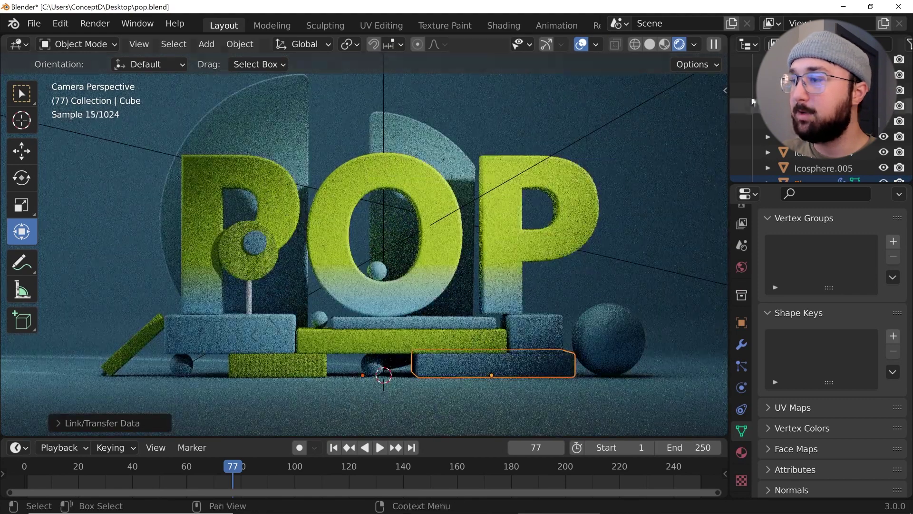
Select the Area light and set its power to 447.5 W.
scroll(813, 99, up, 10)
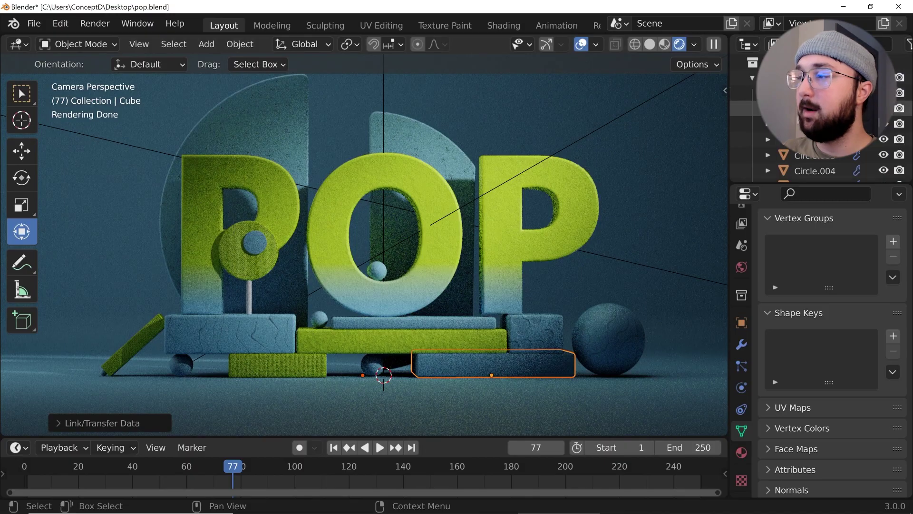
click(808, 93)
drag(850, 298, 898, 298)
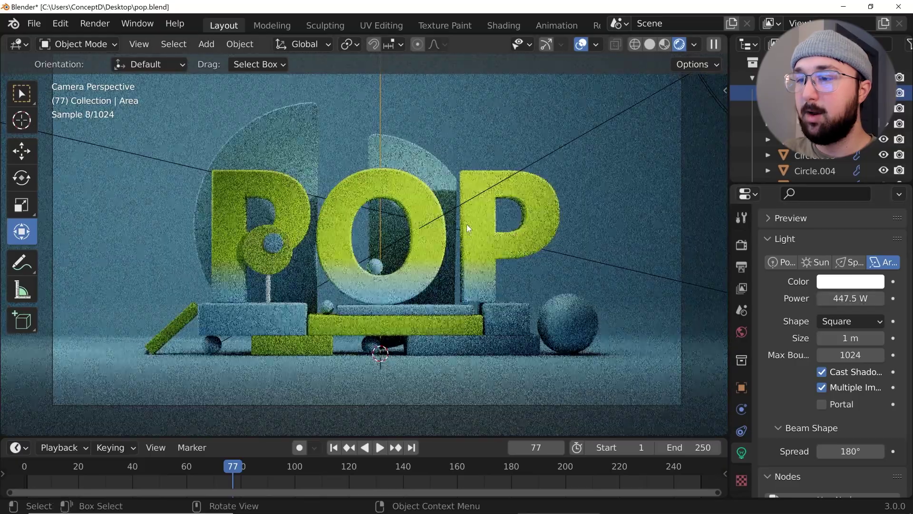
mouse_move(467, 224)
shift+middle_down()
mouse_move(515, 236)
mouse_move(472, 232)
shift+middle_up()
Switch the viewport to Solid shading, render frame 77 and inspect the bump textures in the rendered image.
click(649, 44)
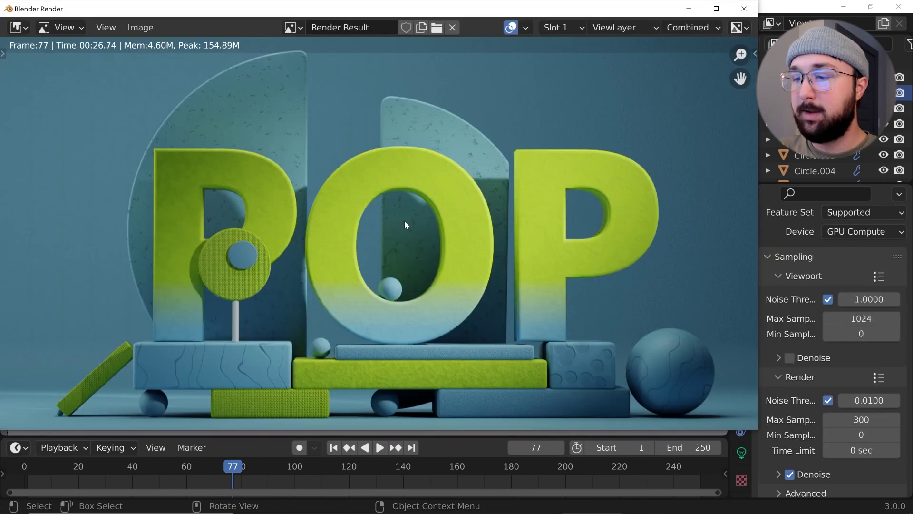
middle_drag(404, 221, 436, 212)
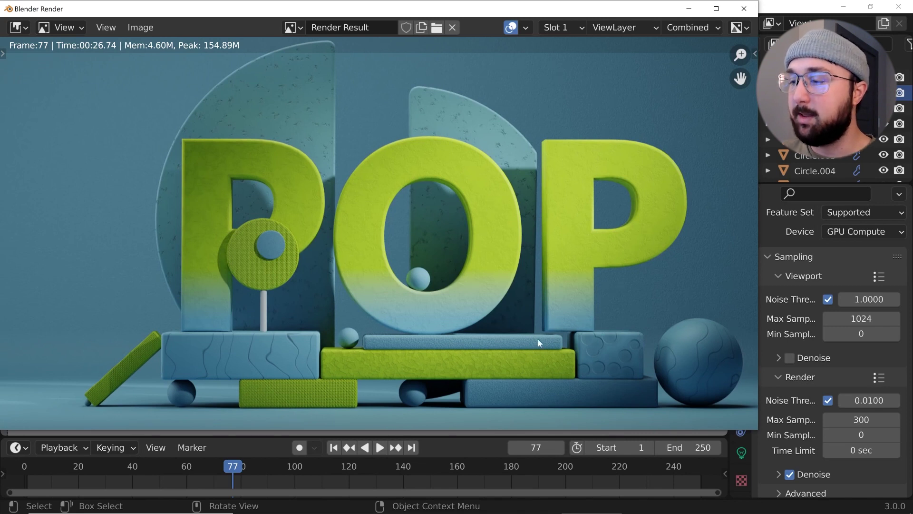
scroll(460, 308, up, 1)
middle_drag(533, 259, 489, 208)
scroll(490, 212, down, 1)
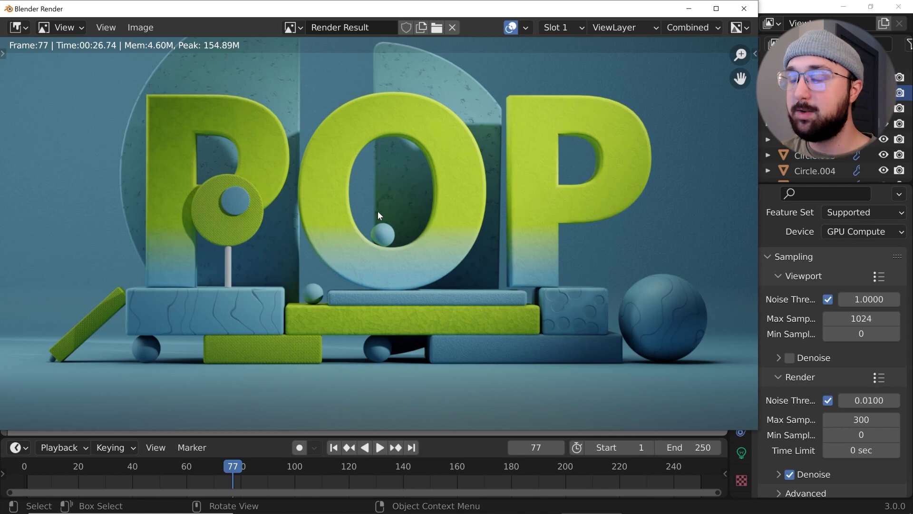
middle_drag(361, 168, 363, 209)
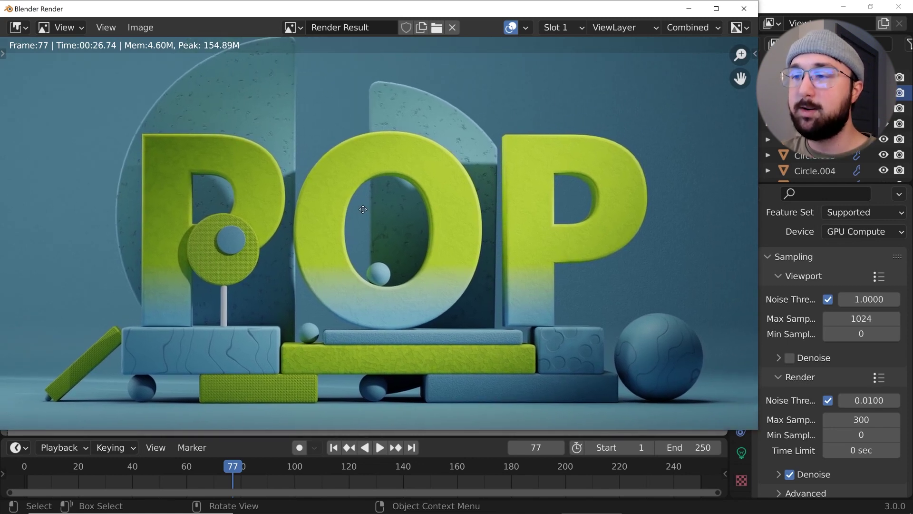